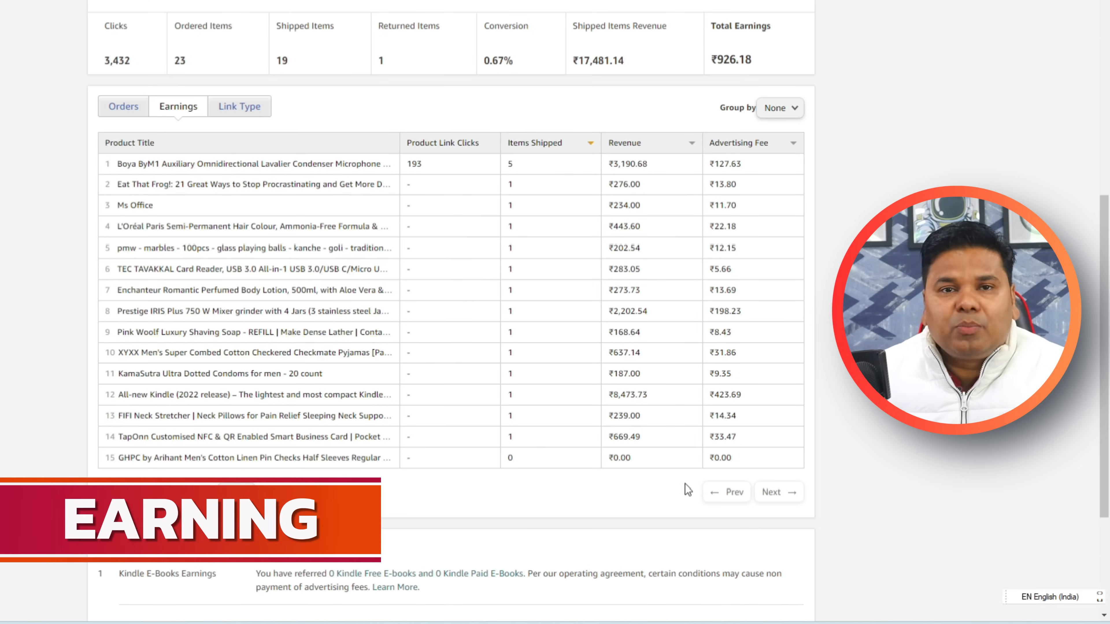
Check and highlight the affiliate store ID at the top of the Amazon Associates earnings summary.
scroll(687, 492, up, 1)
scroll(512, 168, up, 10)
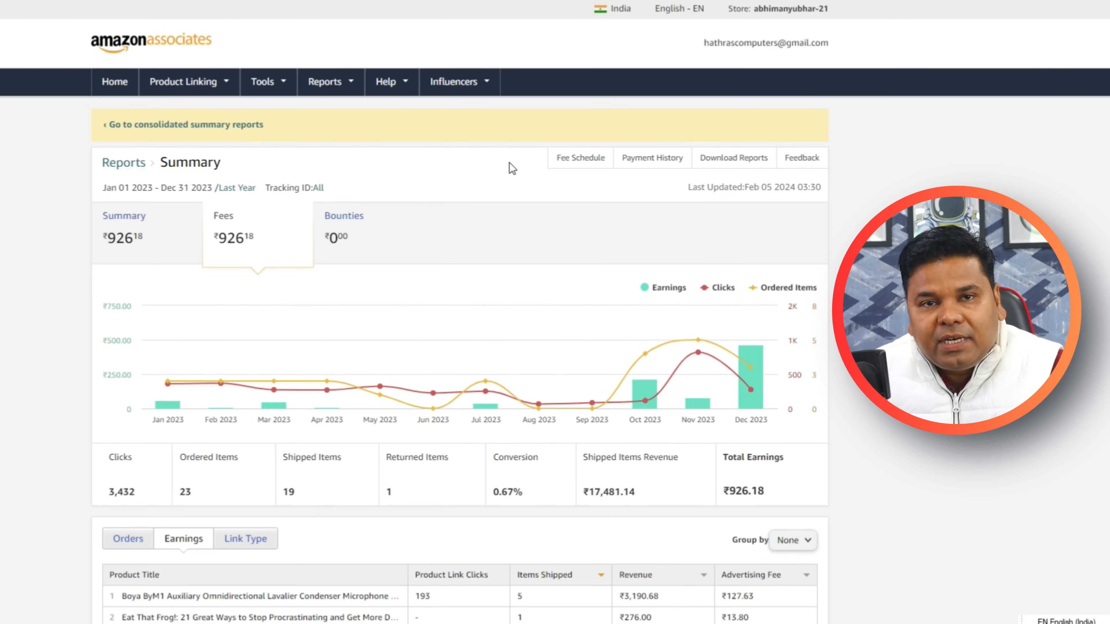
click(771, 9)
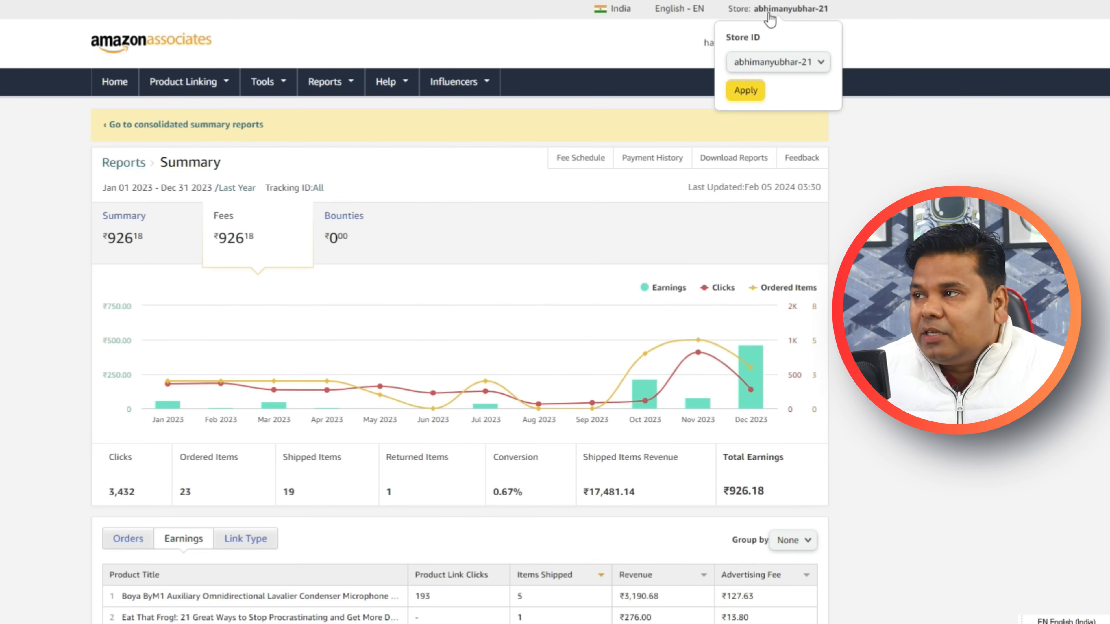
drag(837, 10, 755, 10)
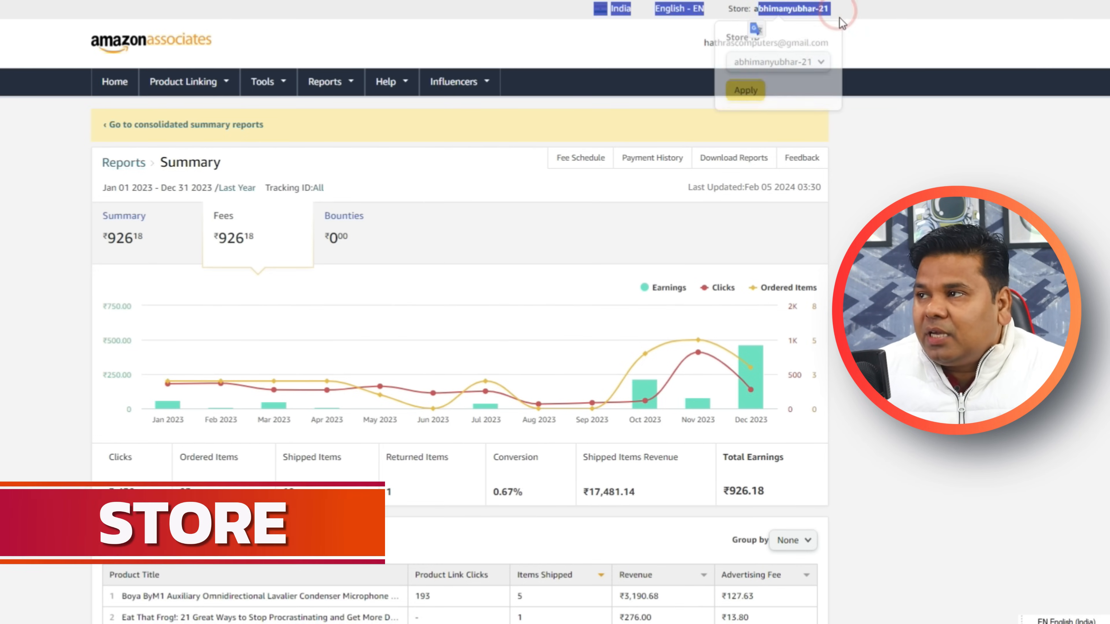
click(912, 127)
mouse_move(678, 327)
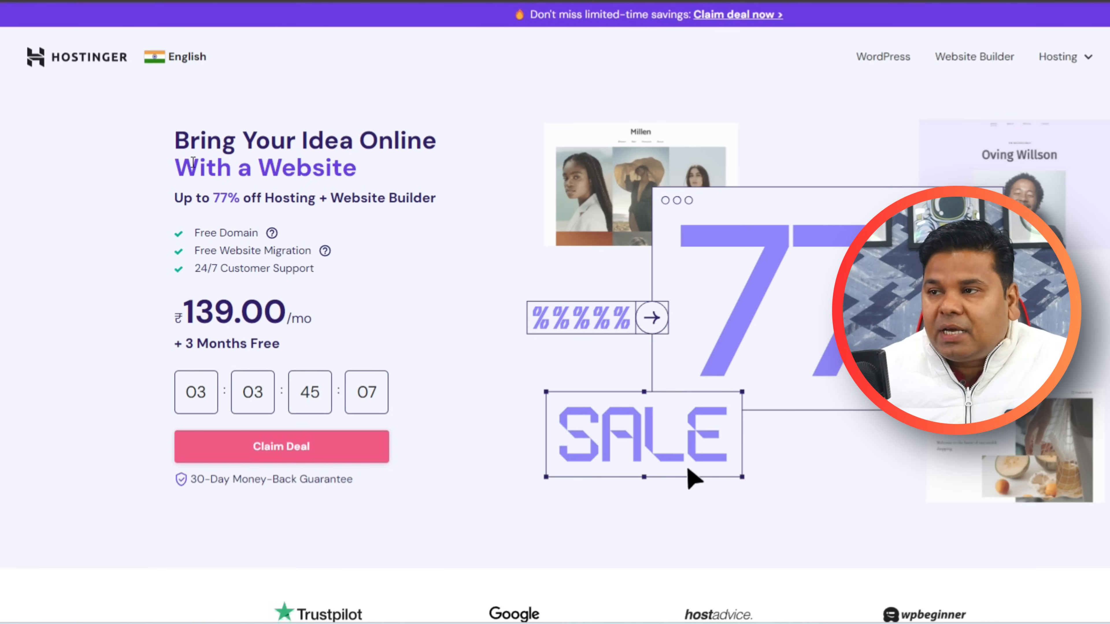
Add the Premium hosting plan from Hostinger's ₹139.00/mo deal to the cart.
drag(186, 315, 303, 318)
click(426, 326)
click(307, 446)
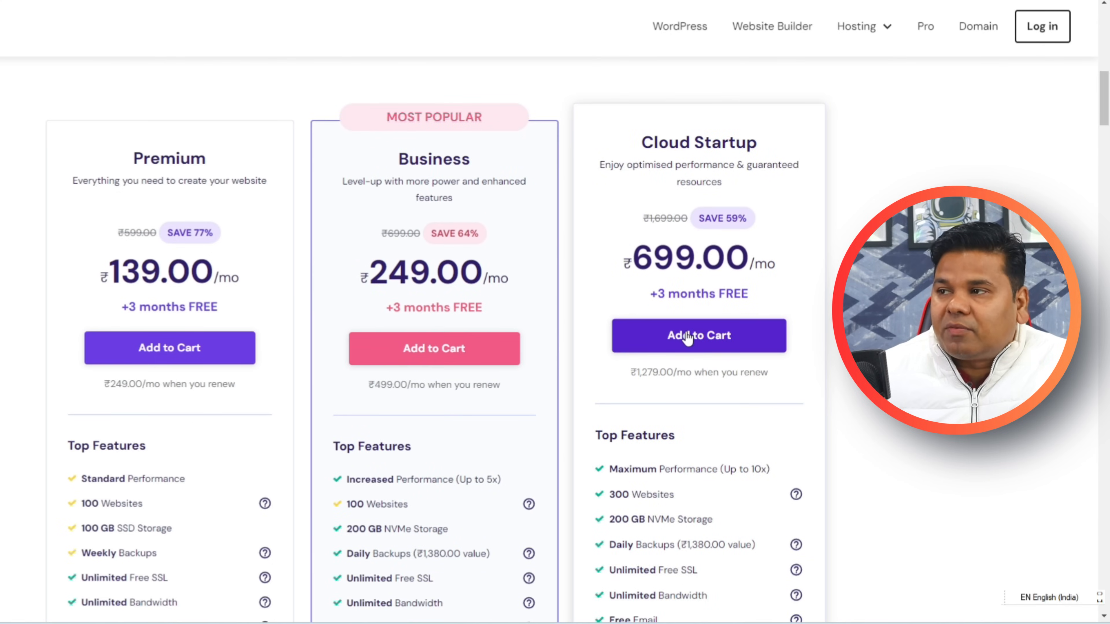
click(177, 337)
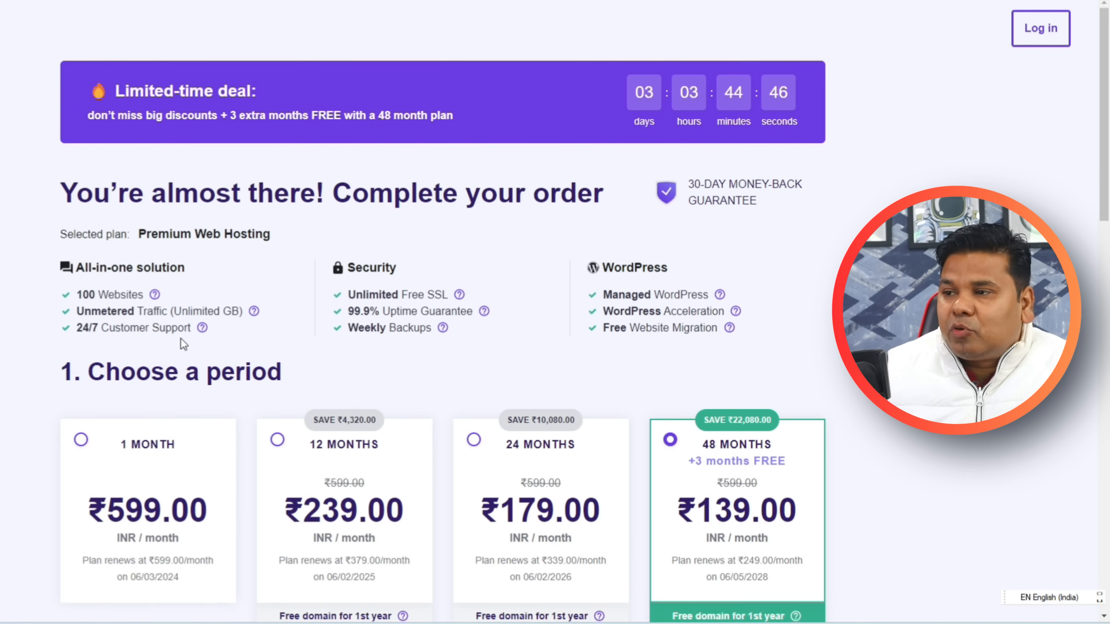
Review the 48-month Premium checkout down to the payment section totalling ₹7,872.96.
scroll(178, 342, down, 3)
scroll(442, 340, up, 3)
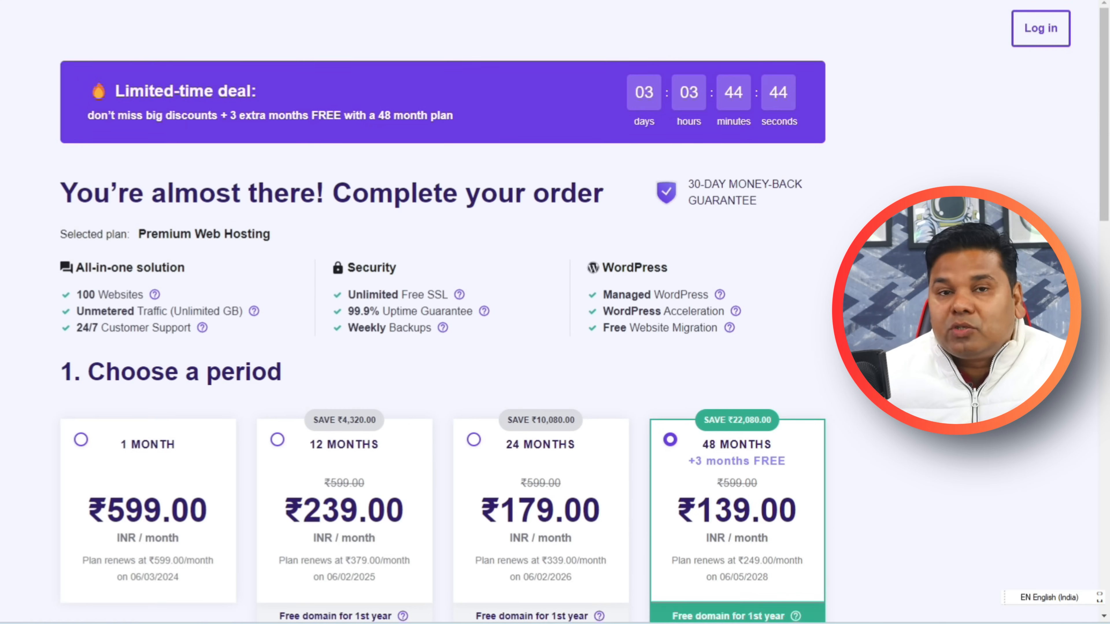
scroll(4, 322, down, 3)
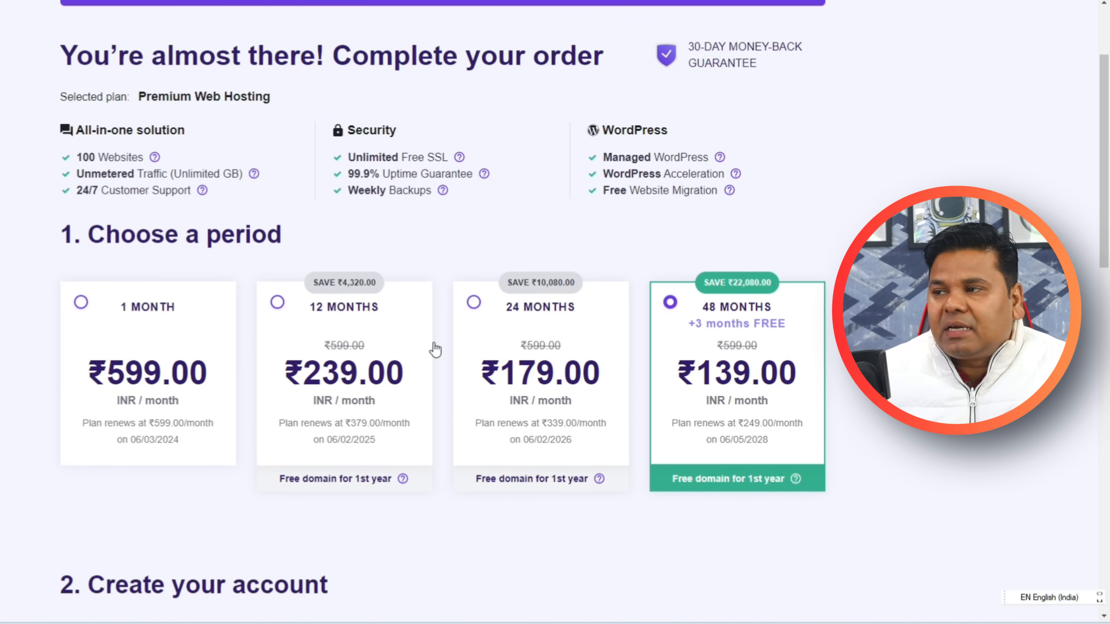
scroll(642, 367, down, 1)
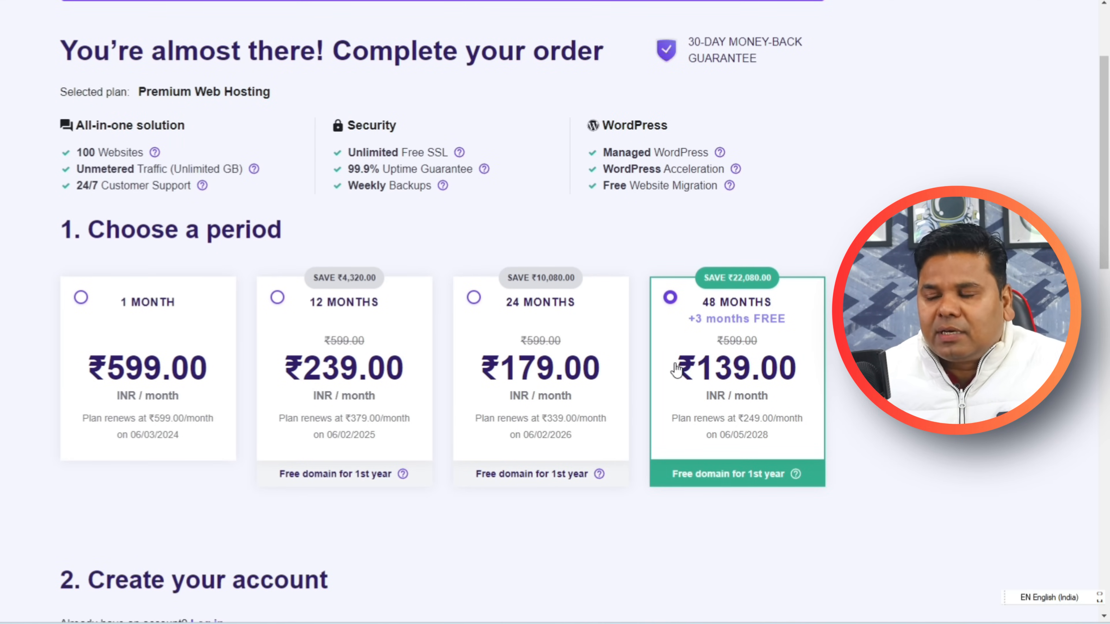
scroll(676, 369, down, 3)
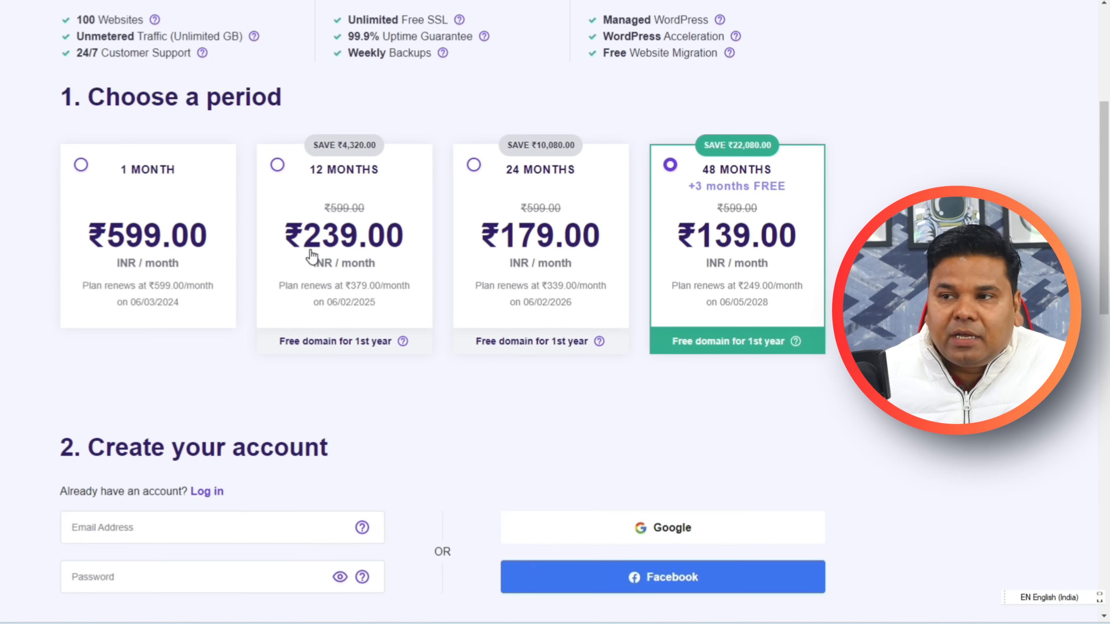
drag(267, 346, 394, 347)
click(409, 389)
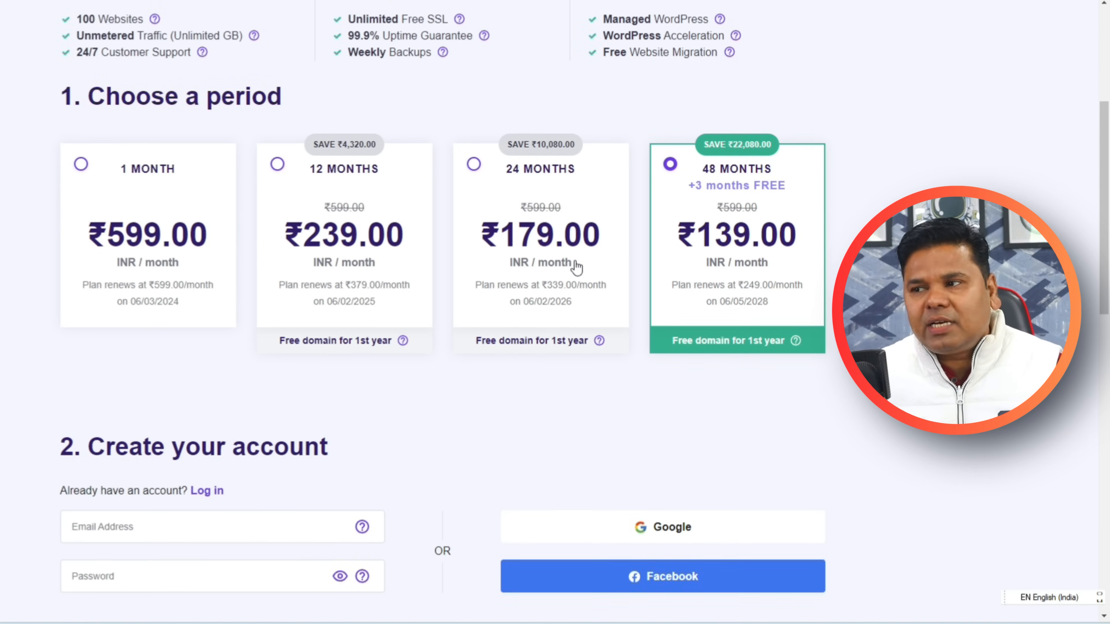
scroll(575, 265, down, 5)
scroll(476, 275, down, 6)
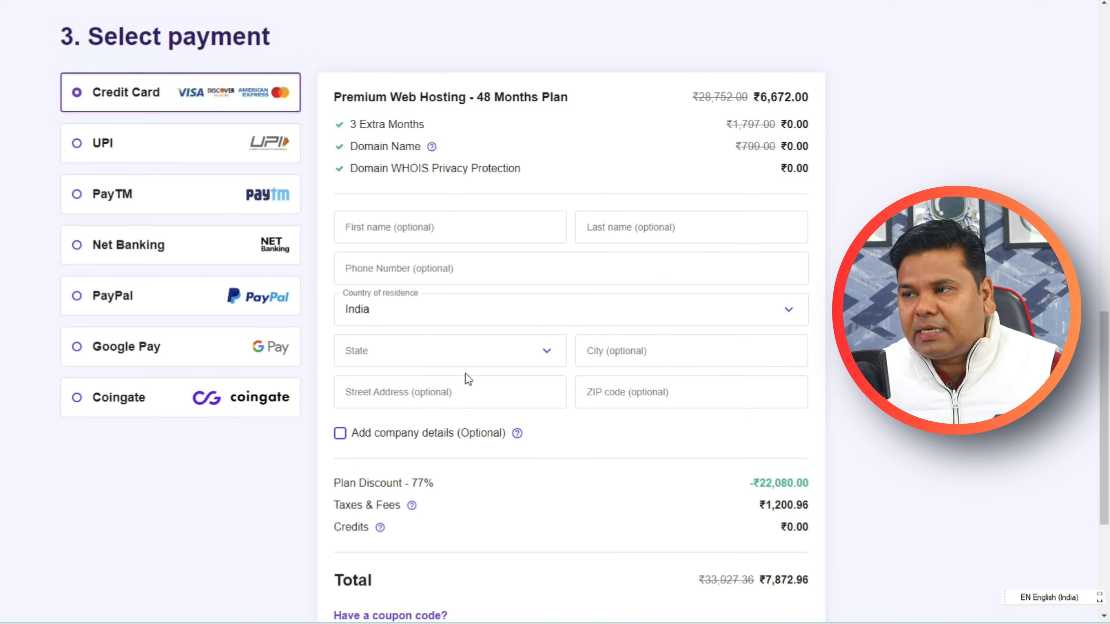
Apply the MYBIGGUIDE coupon so the order total drops to ₹7,085.66.
scroll(466, 377, down, 4)
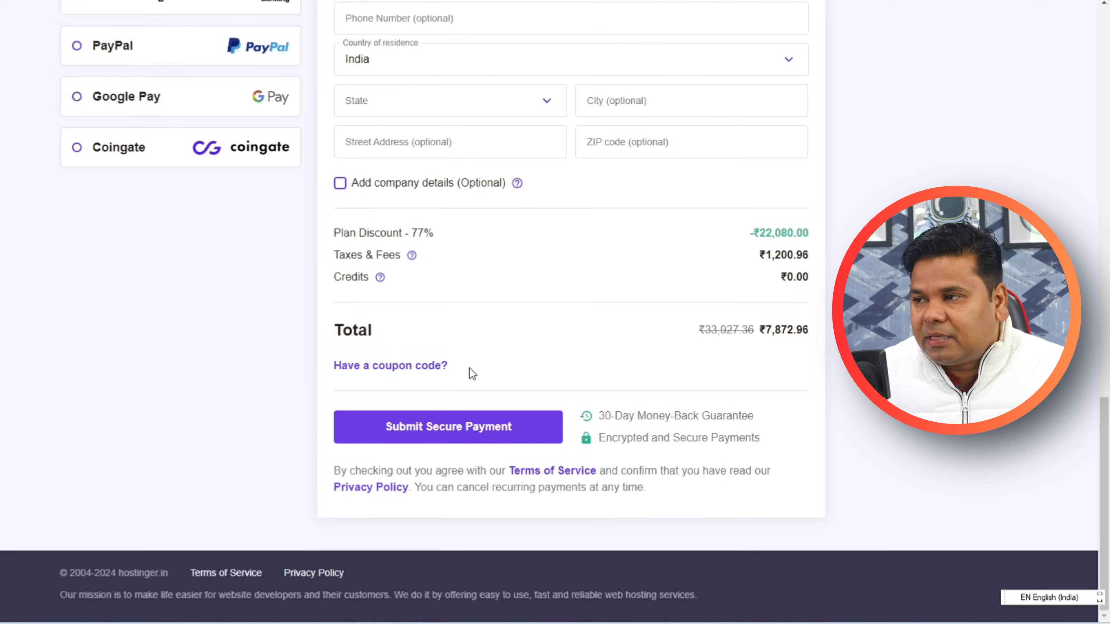
scroll(470, 368, up, 2)
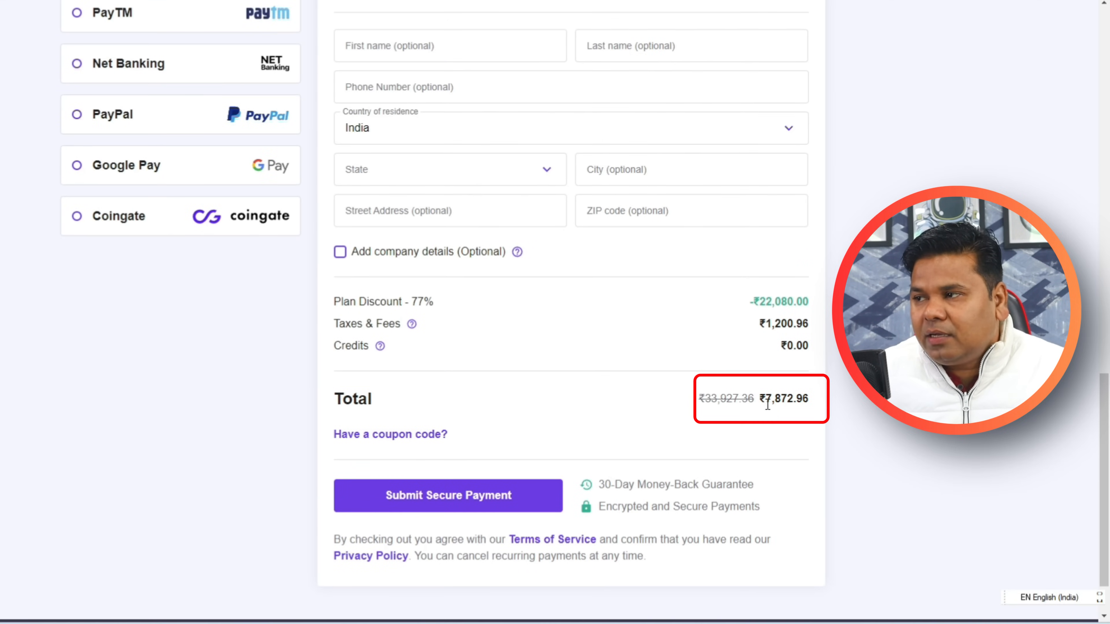
drag(767, 405, 802, 402)
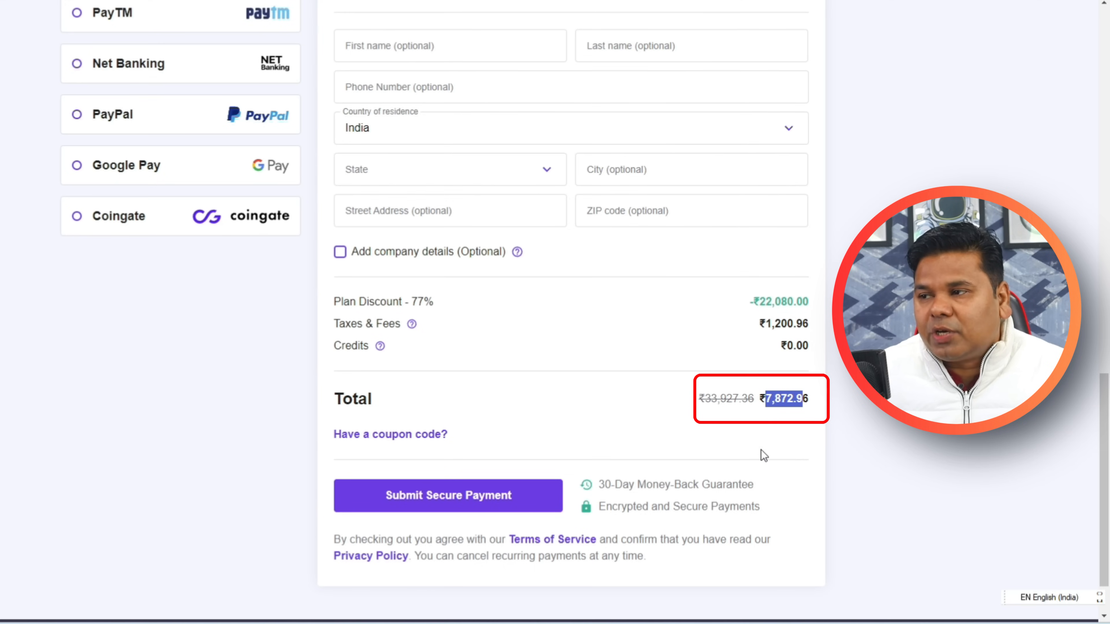
click(385, 434)
click(396, 483)
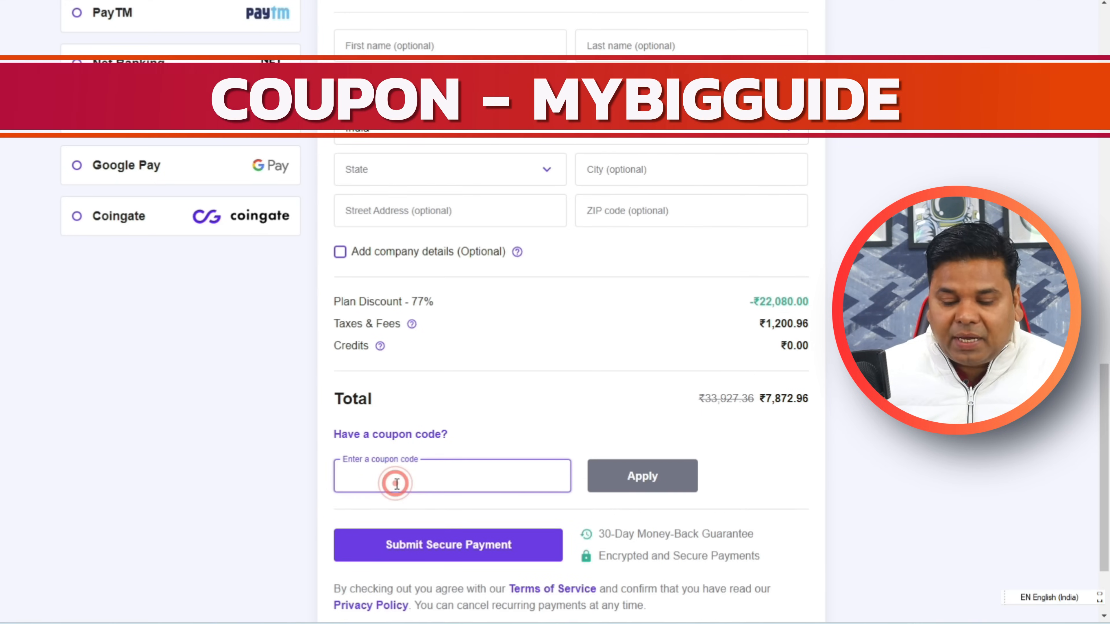
text(MYBIGGUIDE)
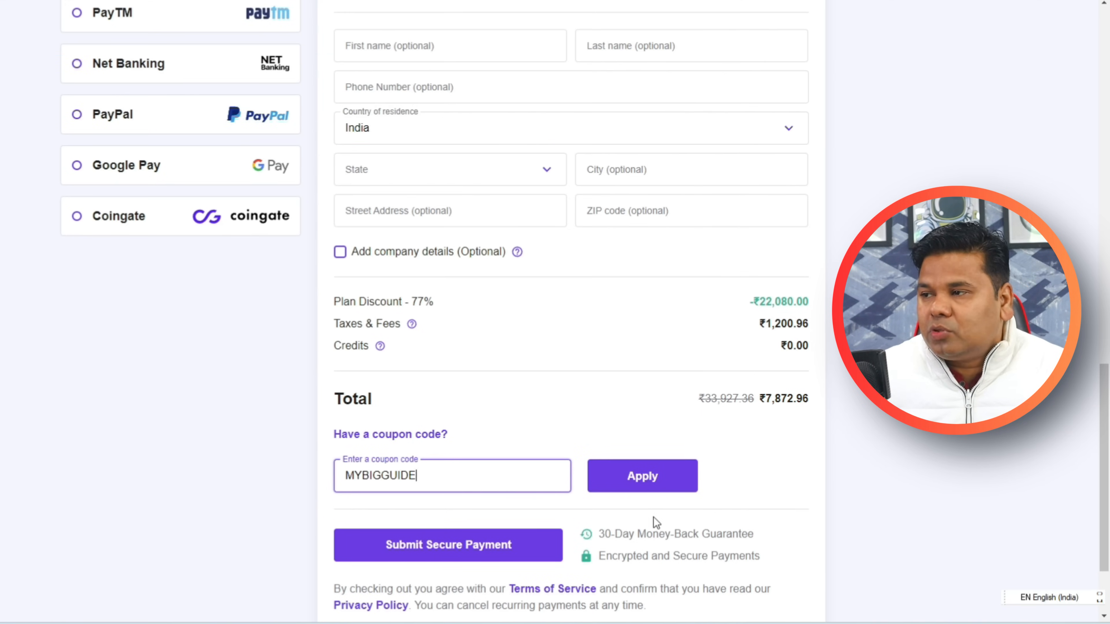
click(646, 478)
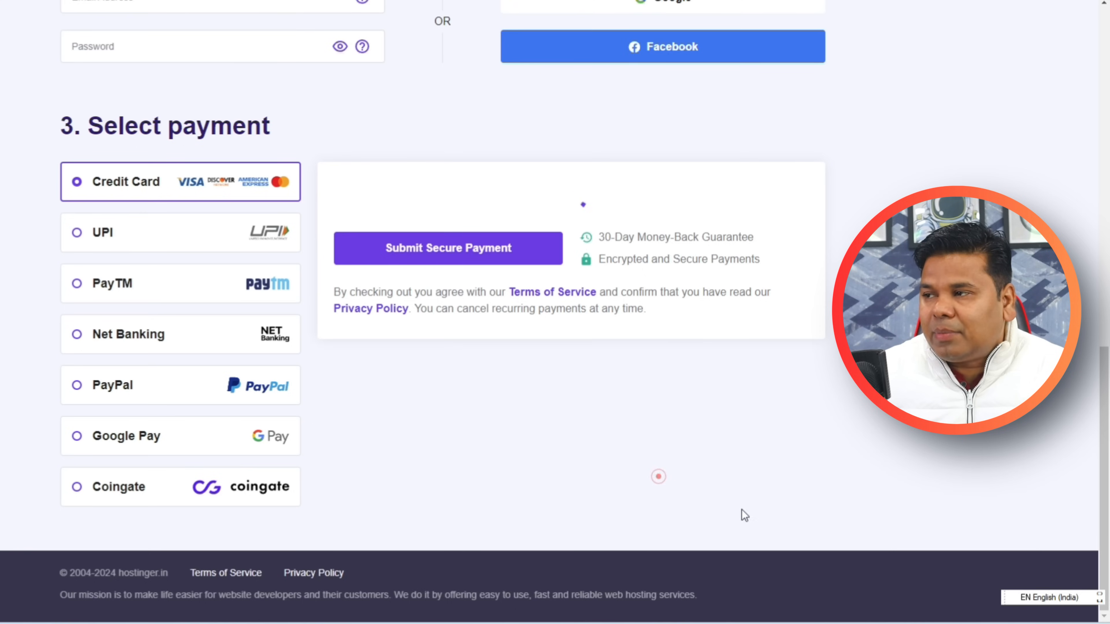
scroll(814, 527, down, 2)
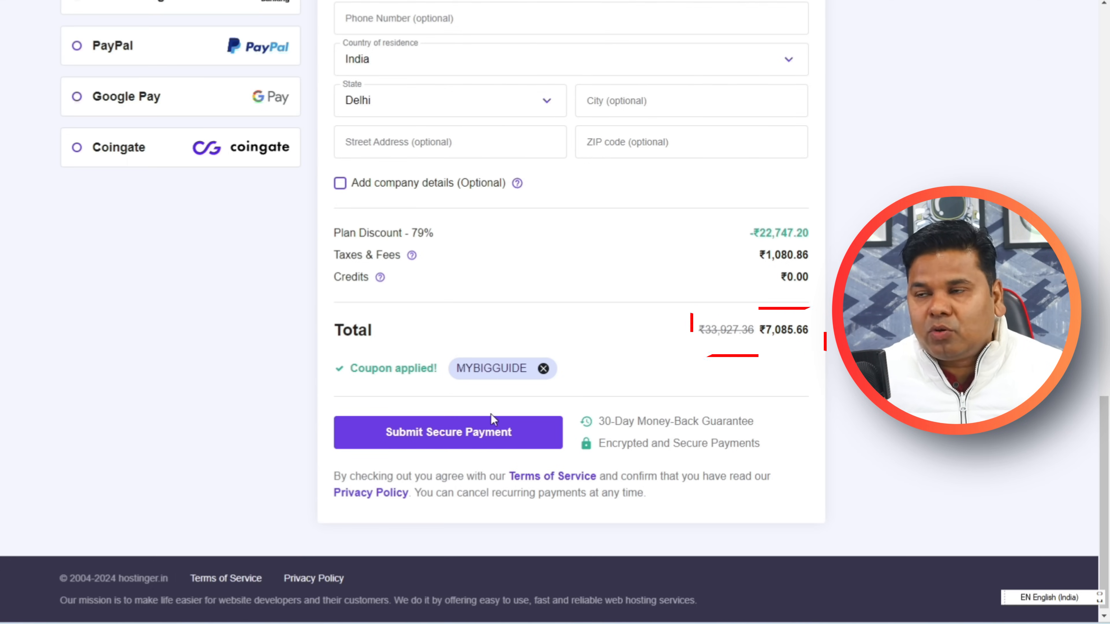
scroll(469, 442, up, 8)
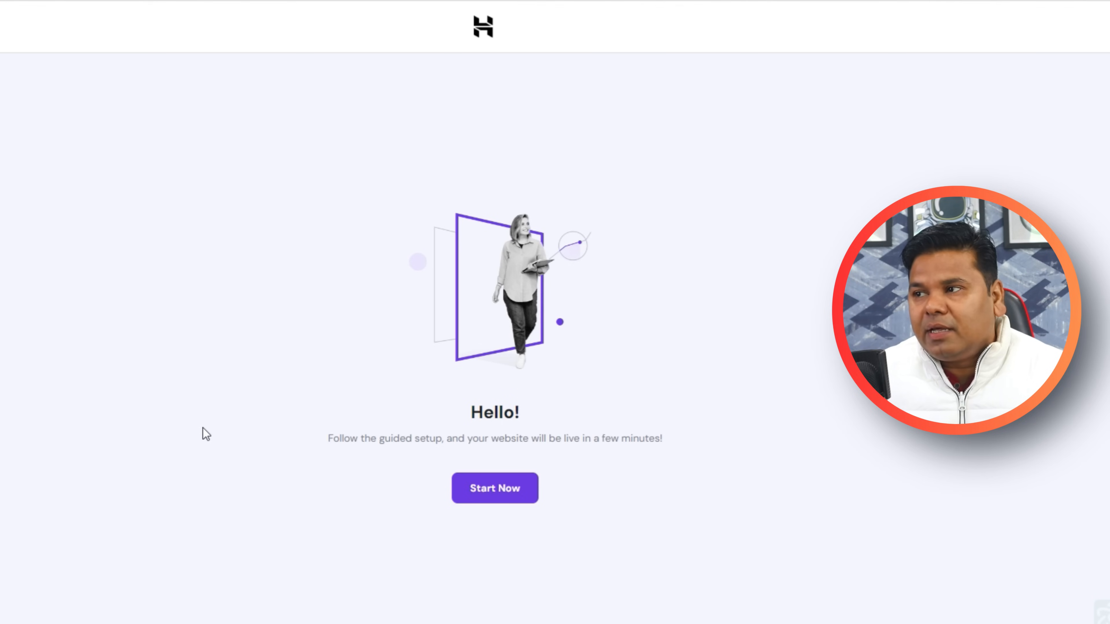
Create a new WordPress website and set its administrator password.
click(479, 488)
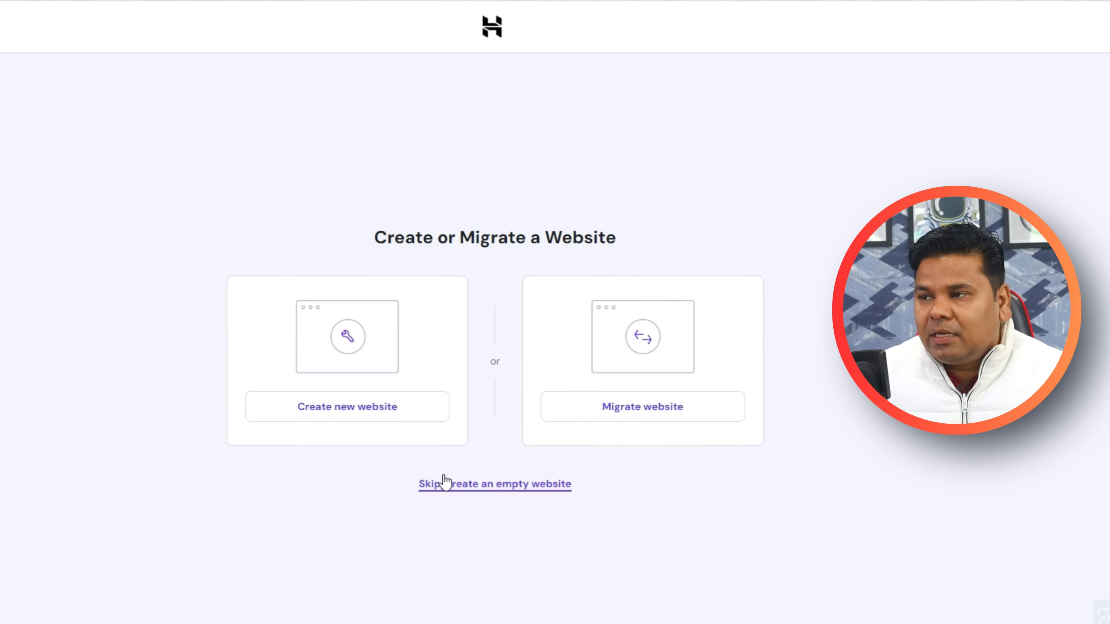
click(310, 416)
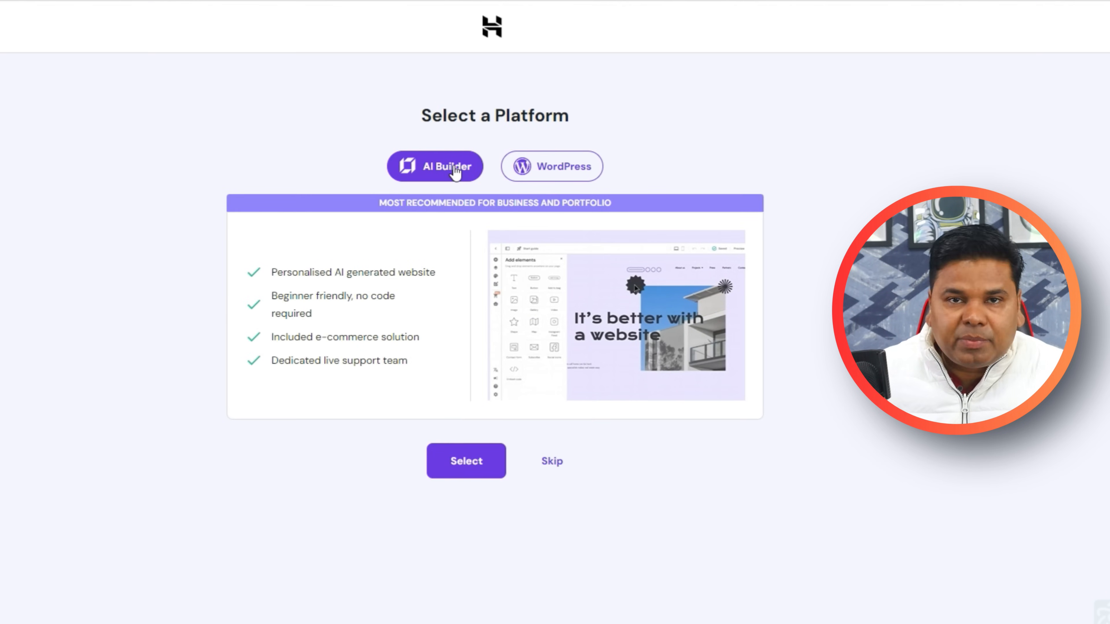
click(565, 173)
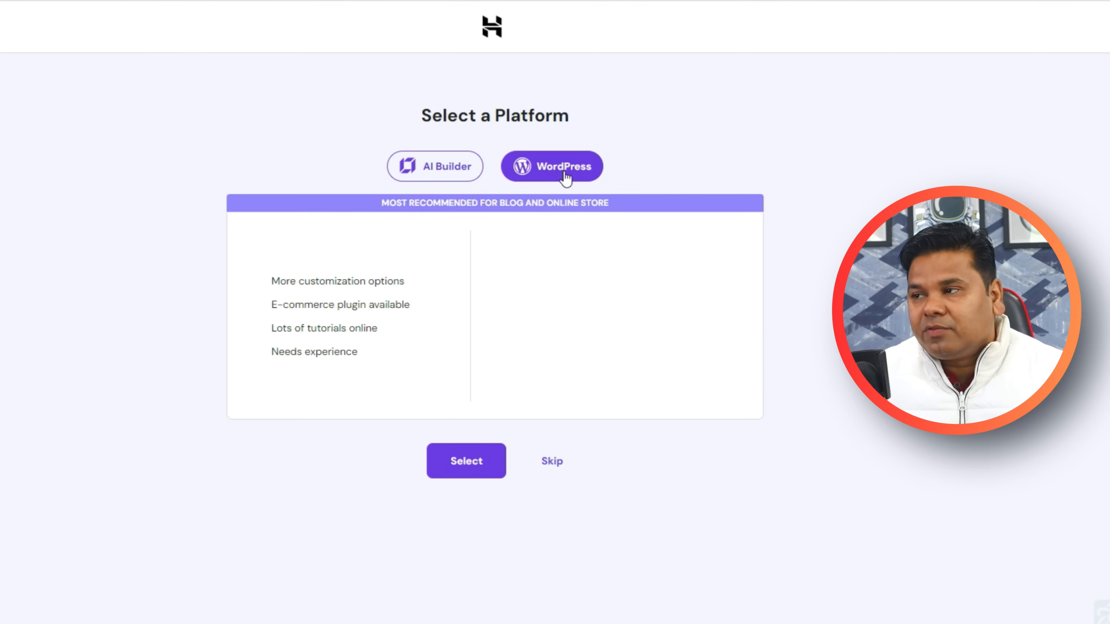
click(455, 463)
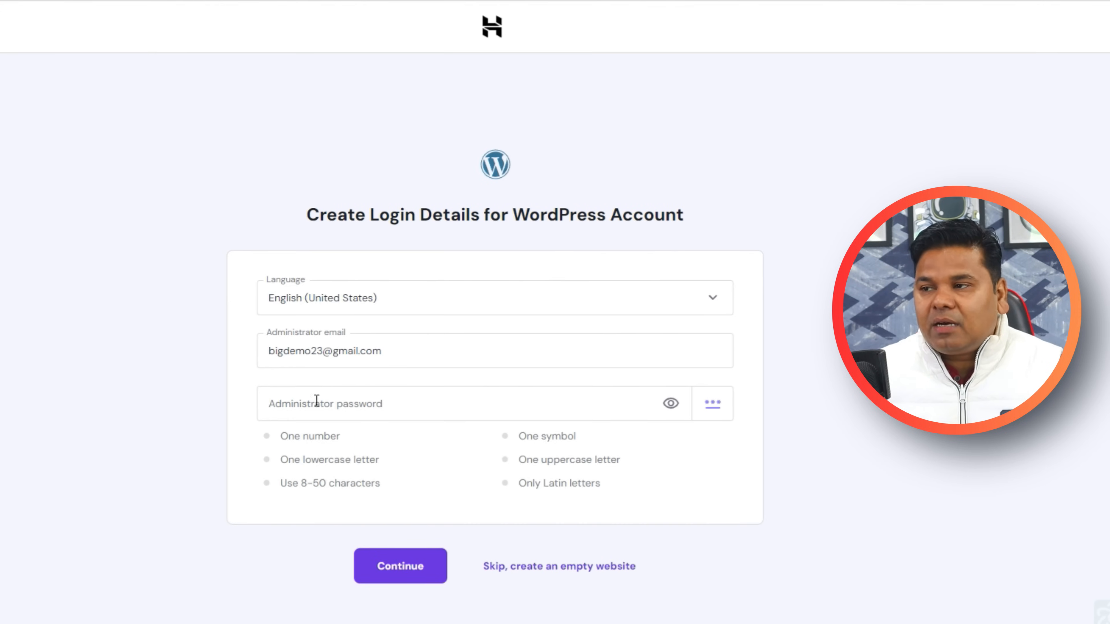
click(327, 404)
text(Bigdemo@123)
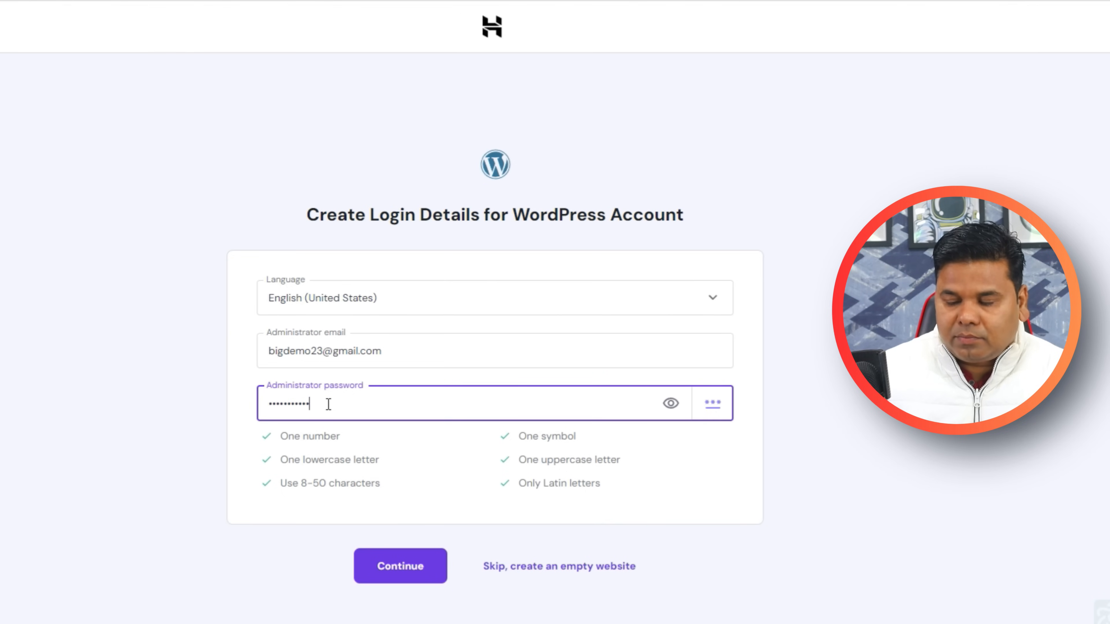
click(410, 570)
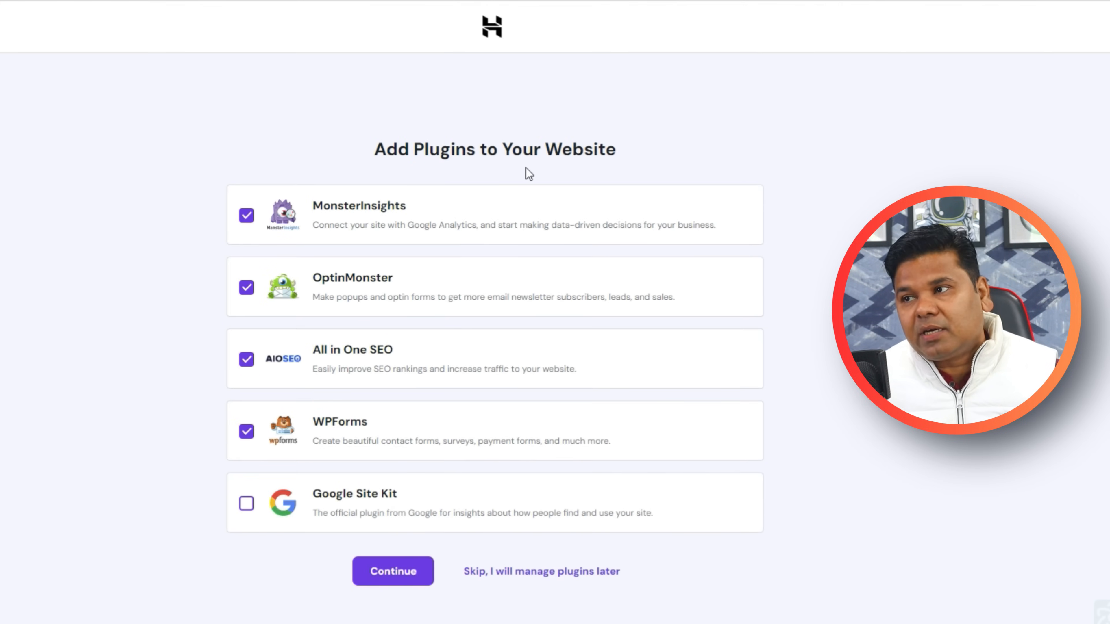
Deselect MonsterInsights, OptinMonster, All in One SEO and WPForms and continue without plugins.
click(246, 215)
click(247, 288)
click(246, 359)
click(246, 431)
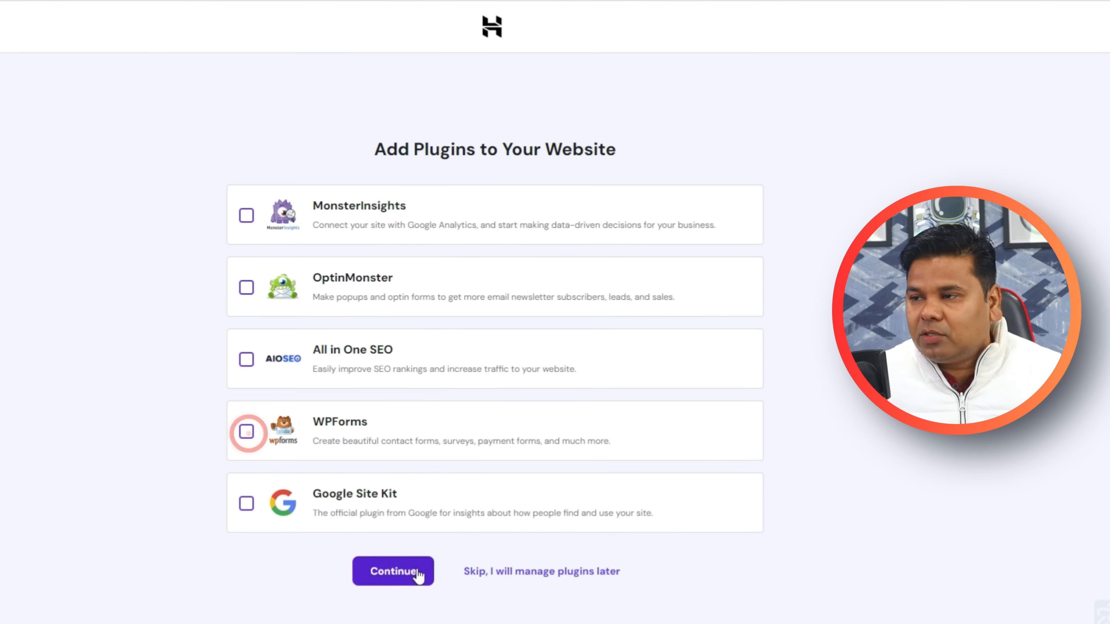
click(387, 571)
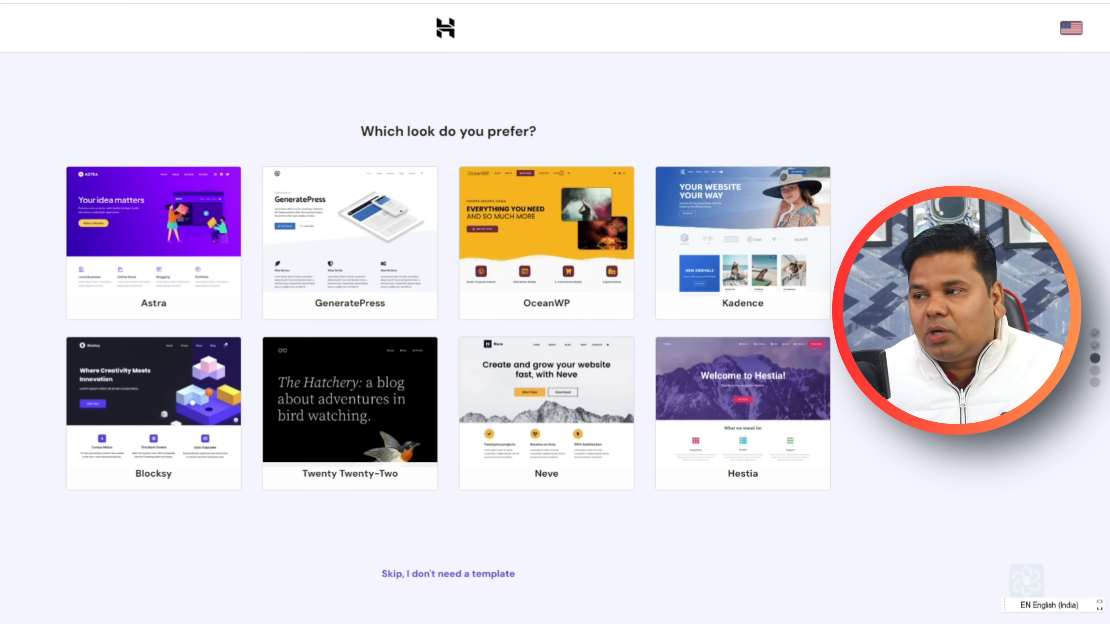
Skip the template, assign the techvidiya.in domain, finish setup and enter WordPress admin.
click(418, 575)
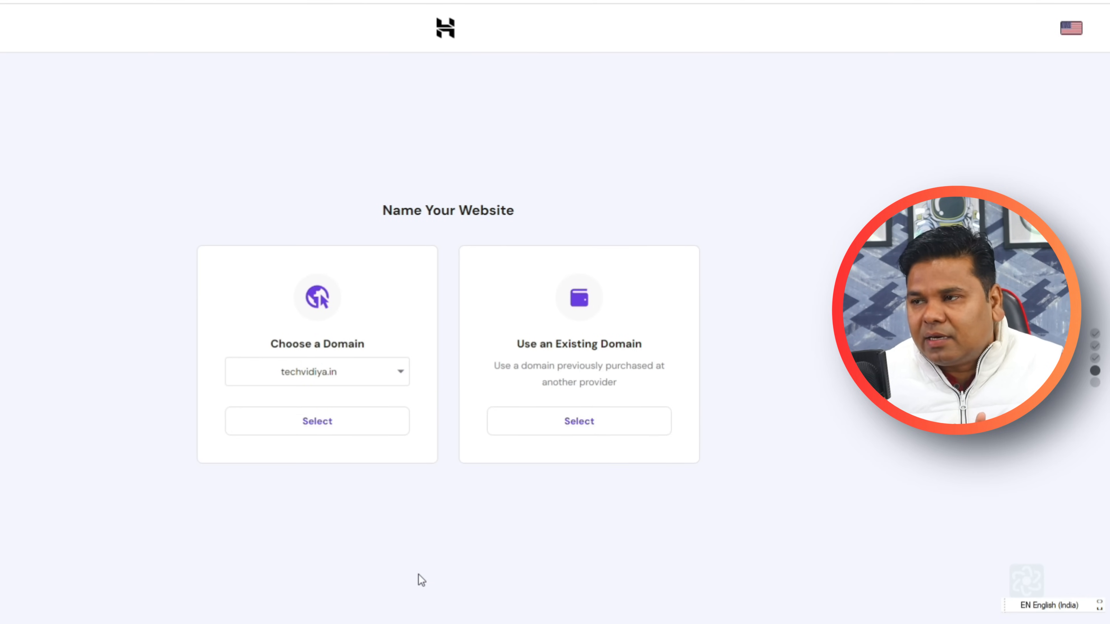
click(395, 372)
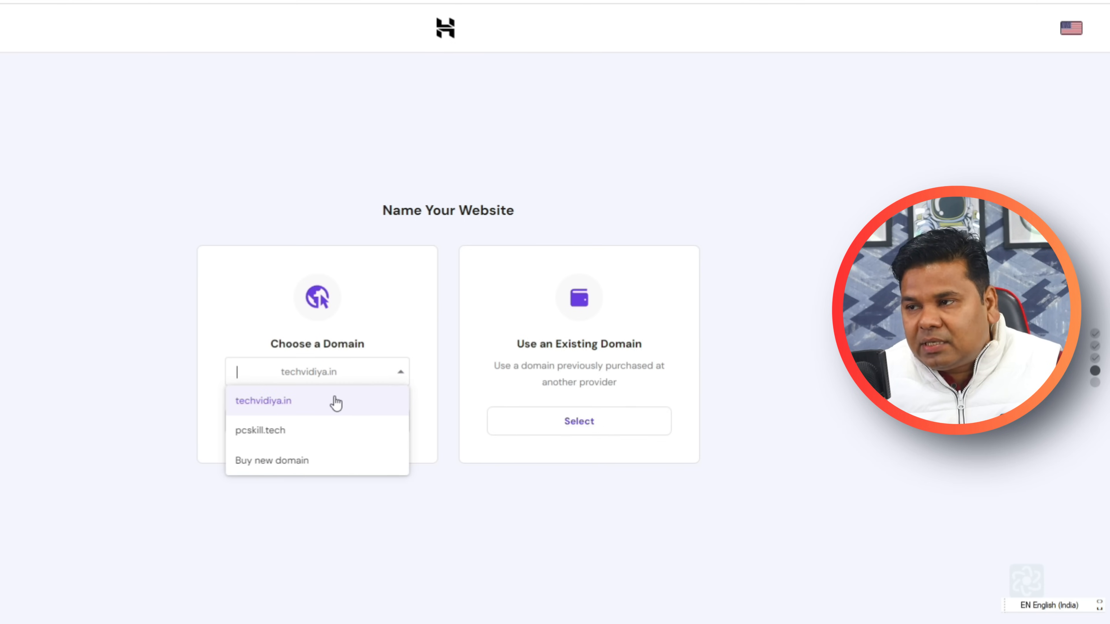
click(301, 400)
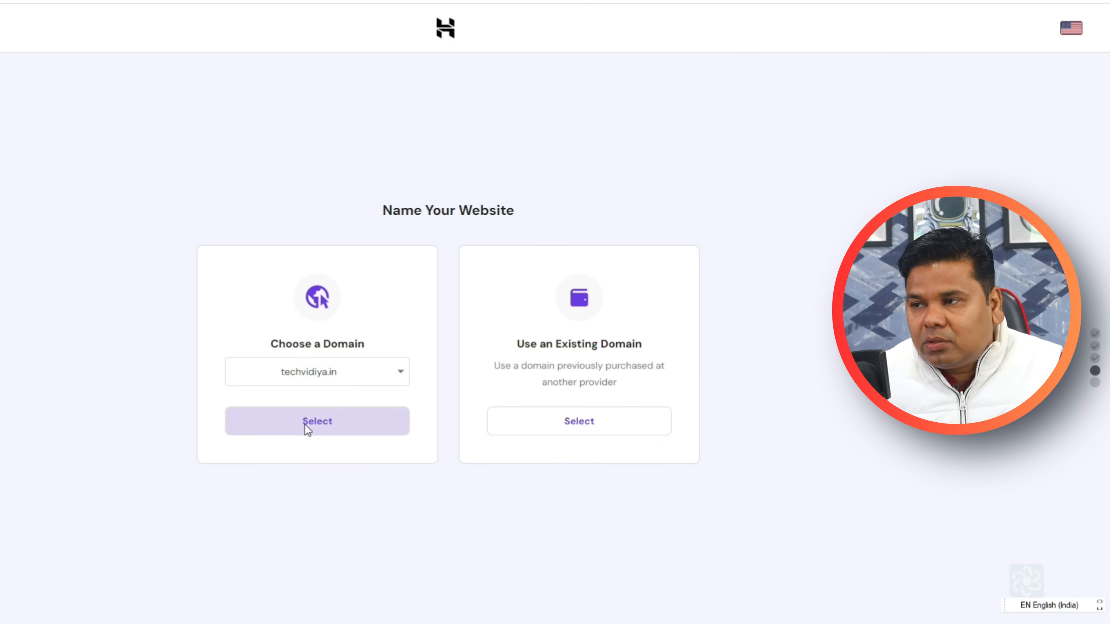
click(306, 422)
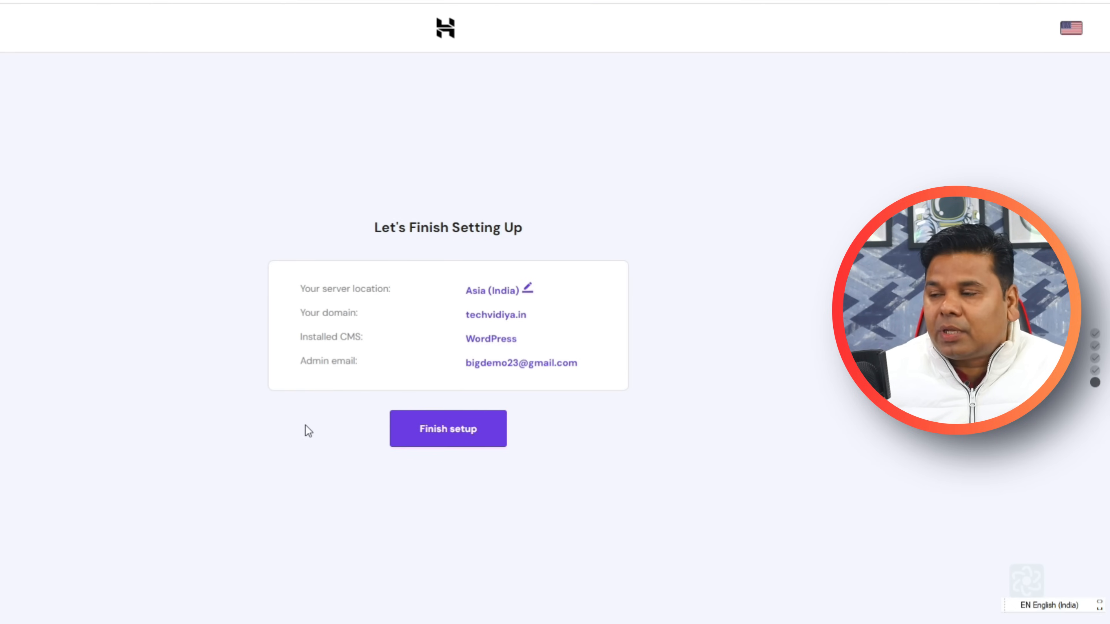
click(442, 439)
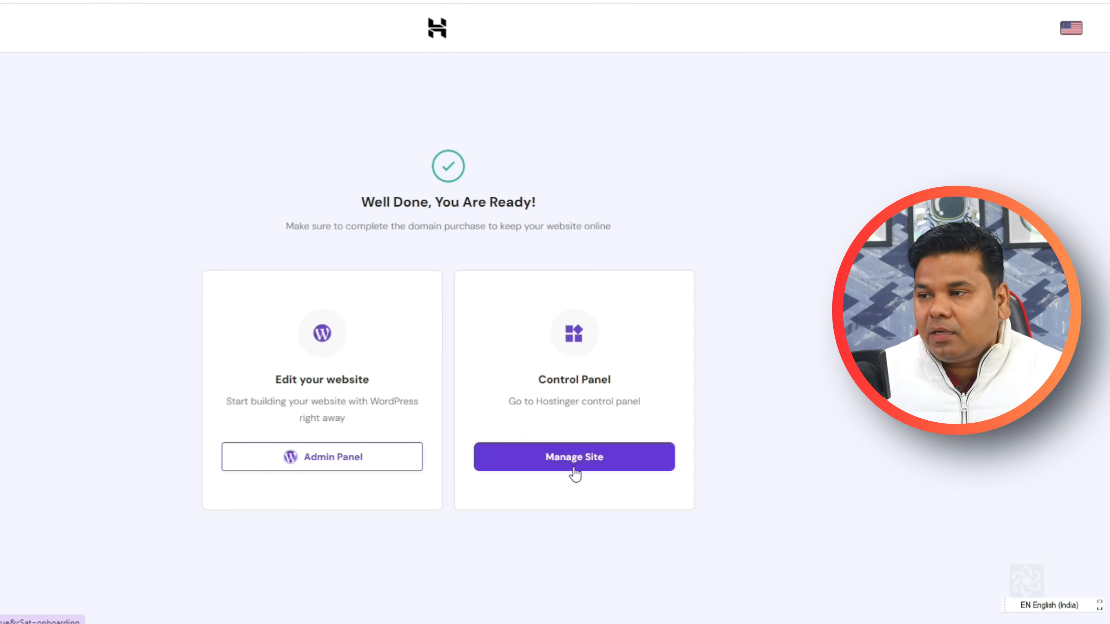
click(268, 461)
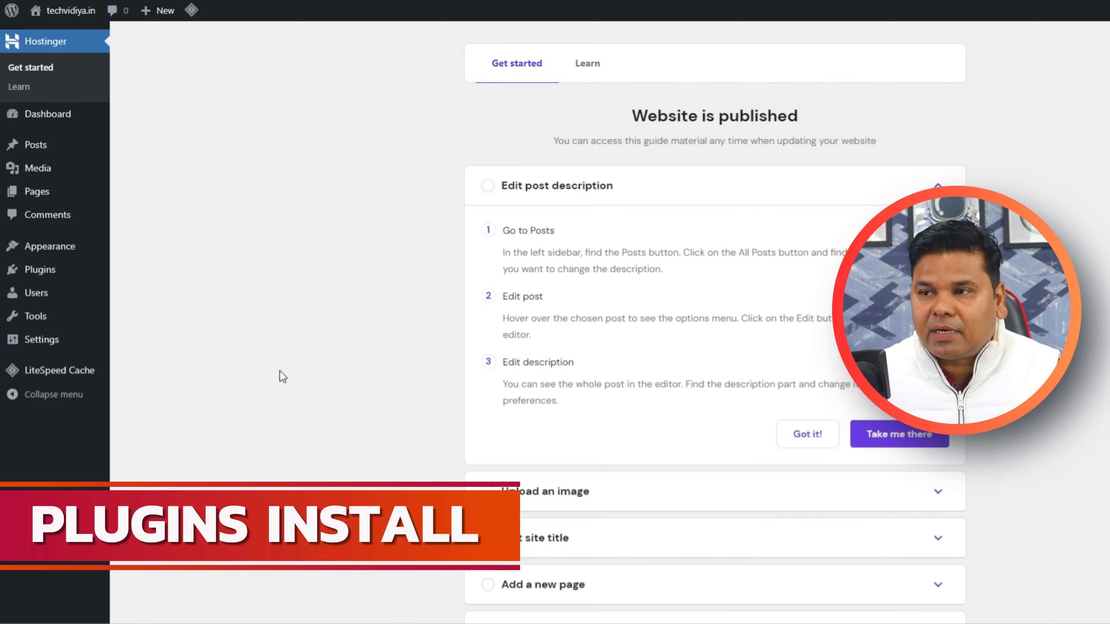
Deactivate and delete the LiteSpeed Cache plugin from Installed Plugins.
click(349, 297)
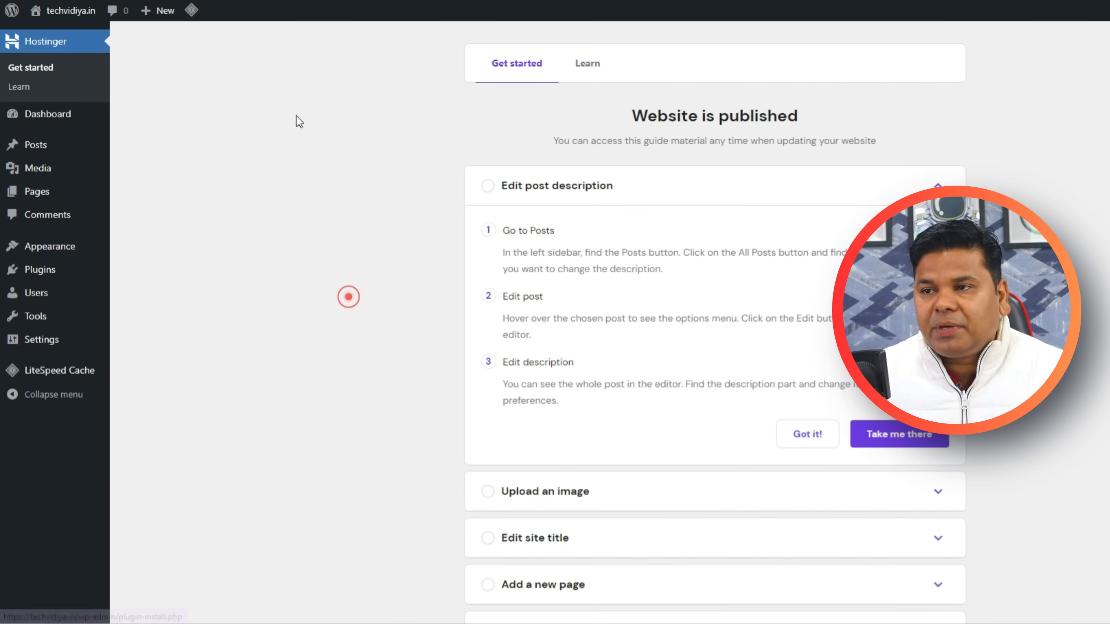
mouse_move(59, 272)
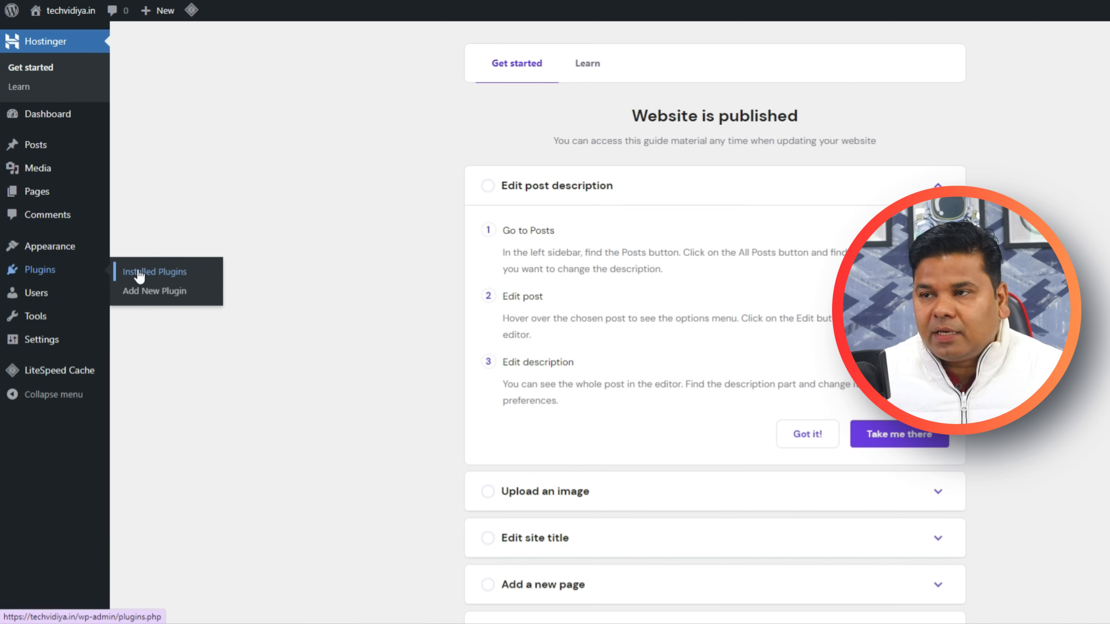
click(139, 275)
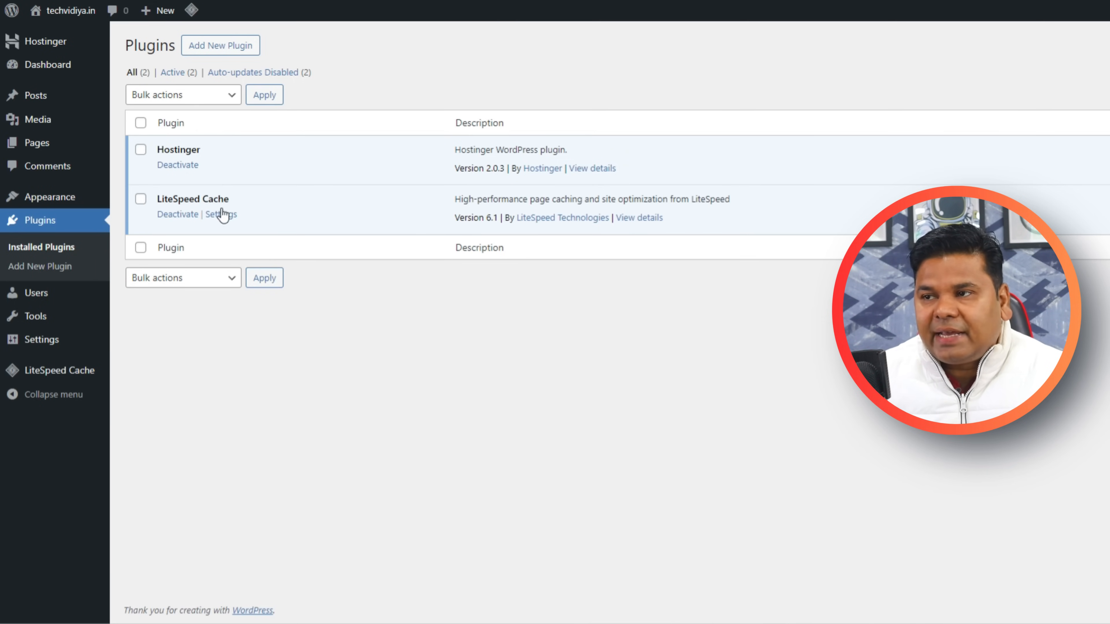
click(140, 199)
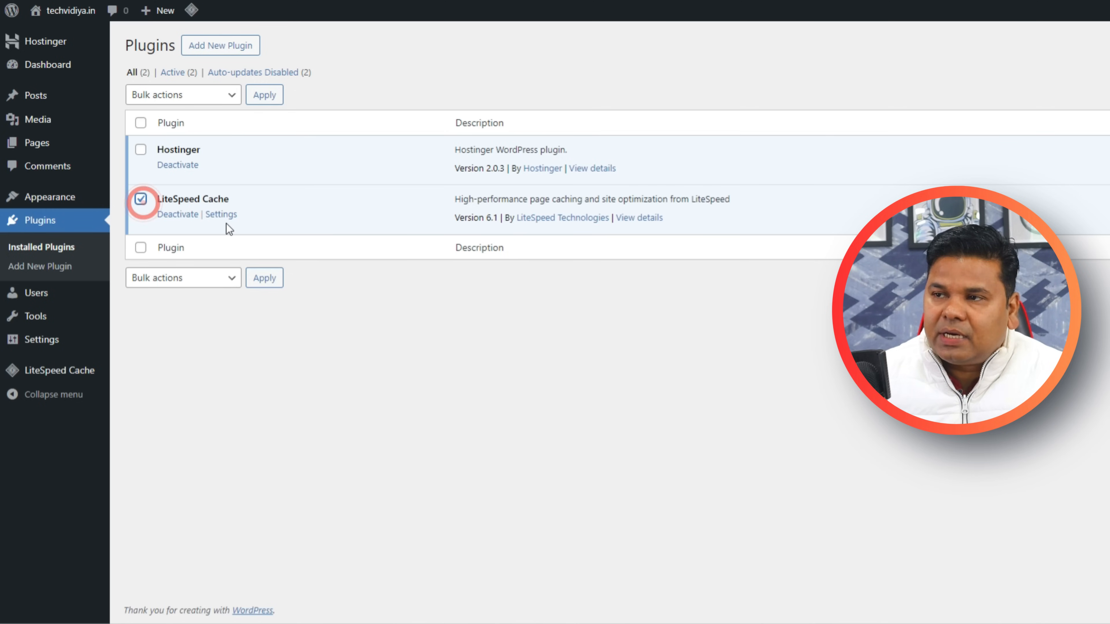
click(179, 214)
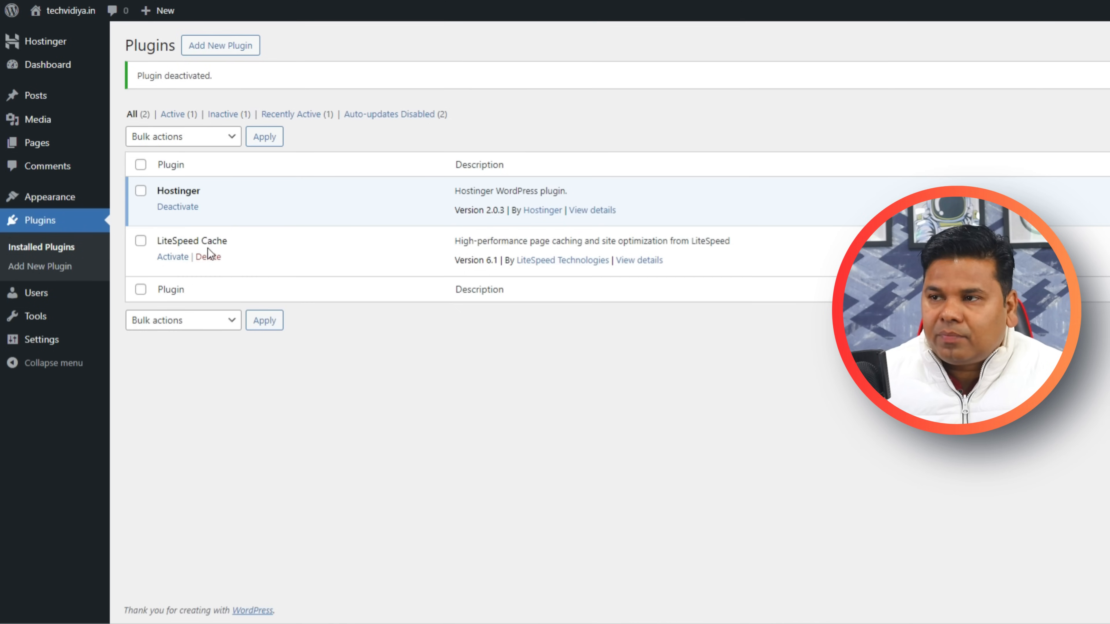
click(208, 257)
click(721, 47)
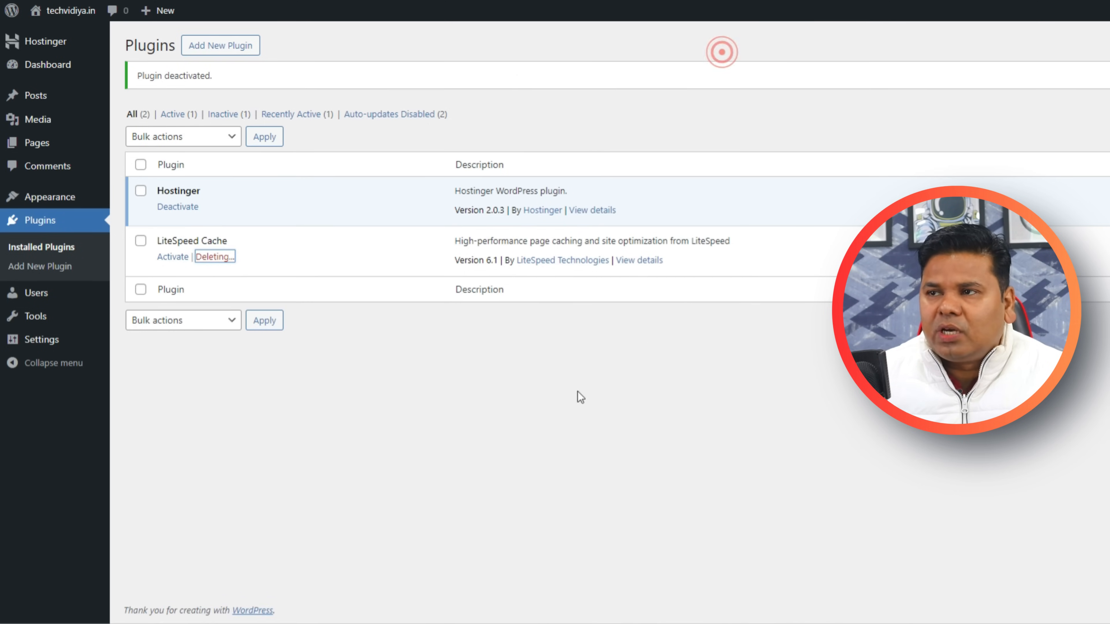
Search the plugin directory for 'WordPress Automatic Plugin' on the Add Plugins page.
click(229, 46)
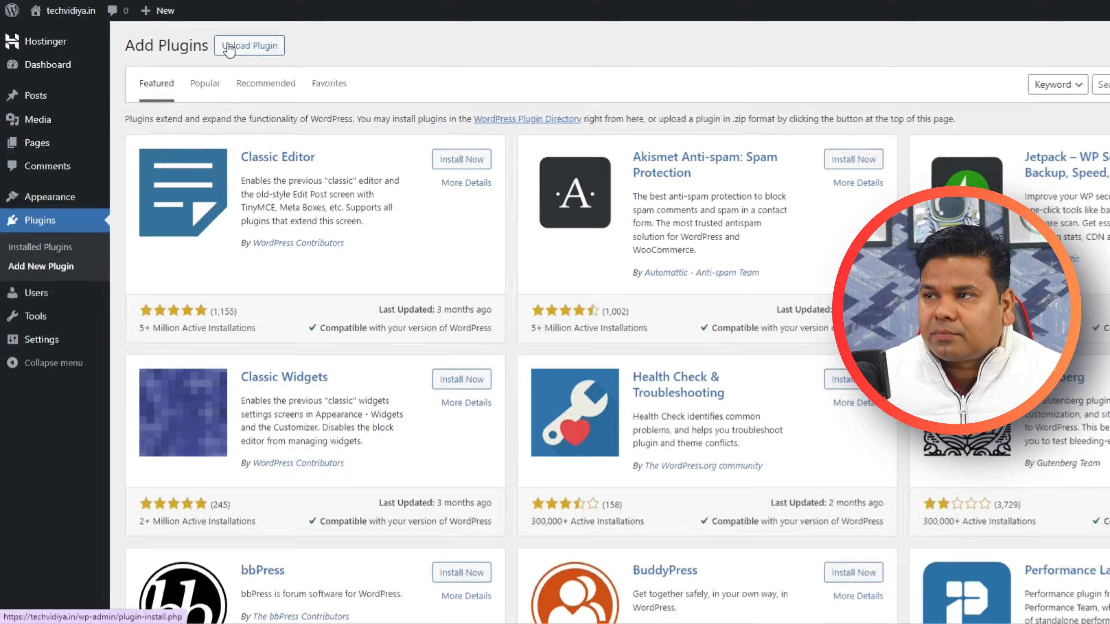
click(619, 79)
text(WordPress Automatic Plugin)
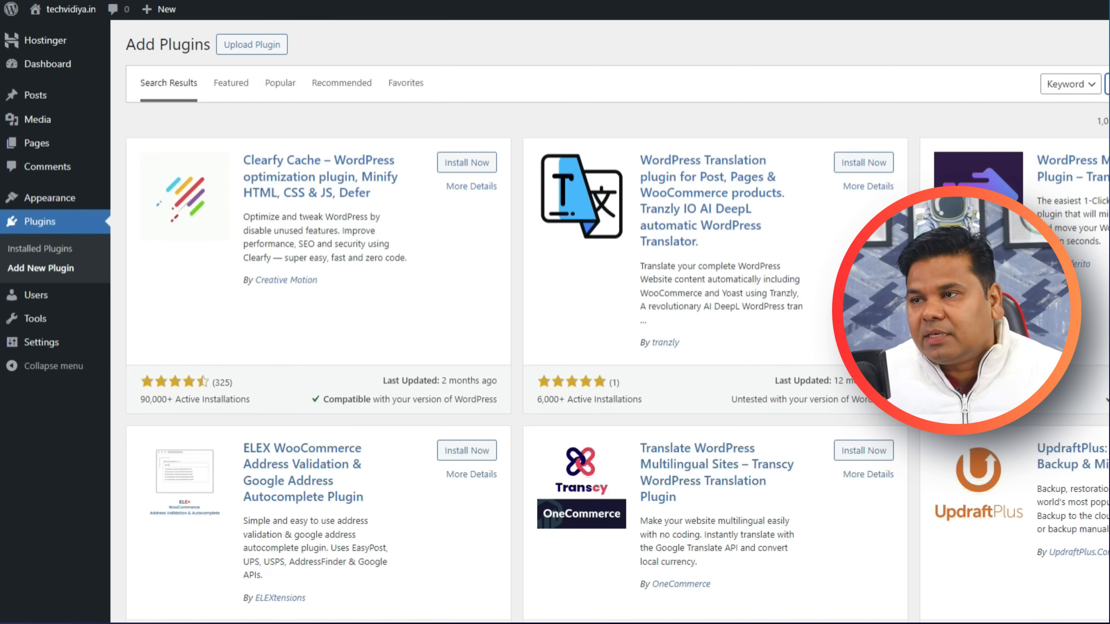
Upload wp-automatic-v3.90.0.zip, install it and activate WordPress Automatic Plugin 3.90.0.
click(251, 44)
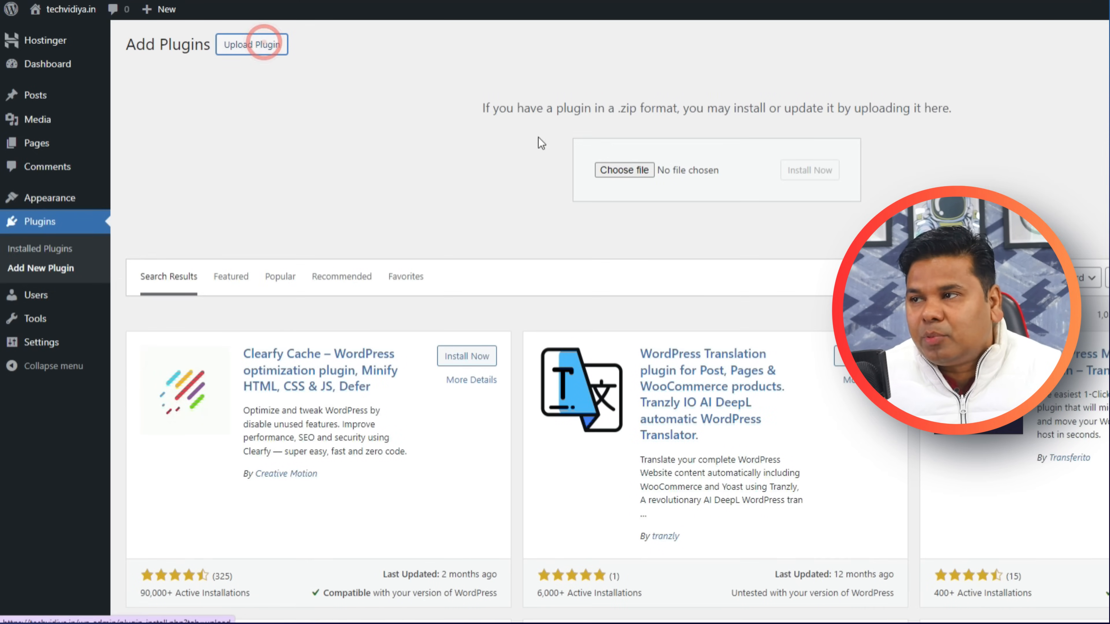
click(633, 172)
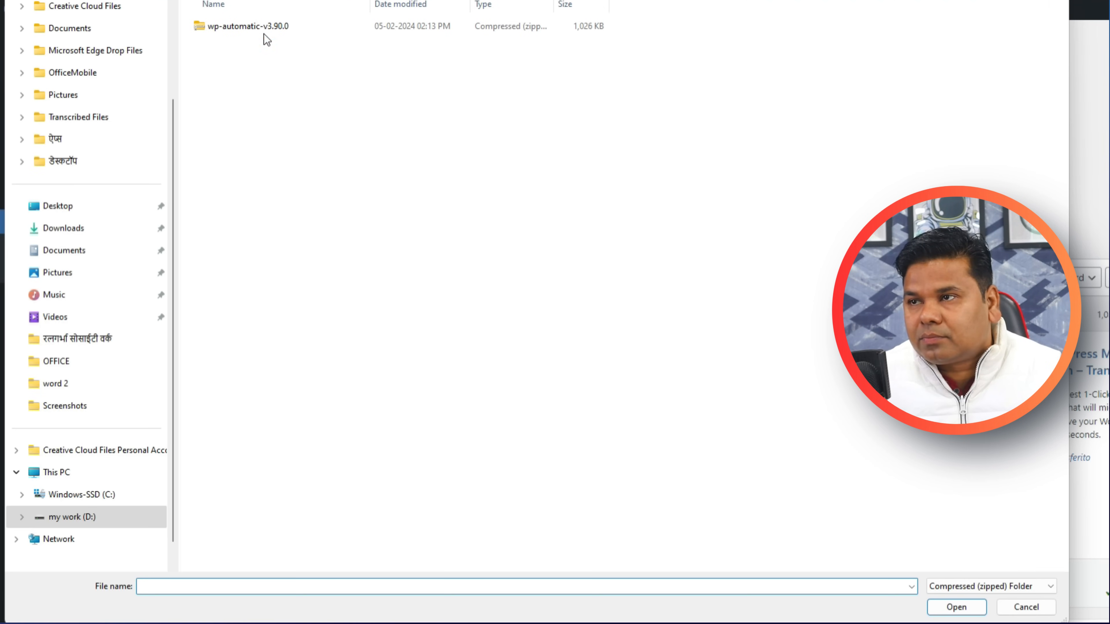
double_click(262, 32)
click(810, 170)
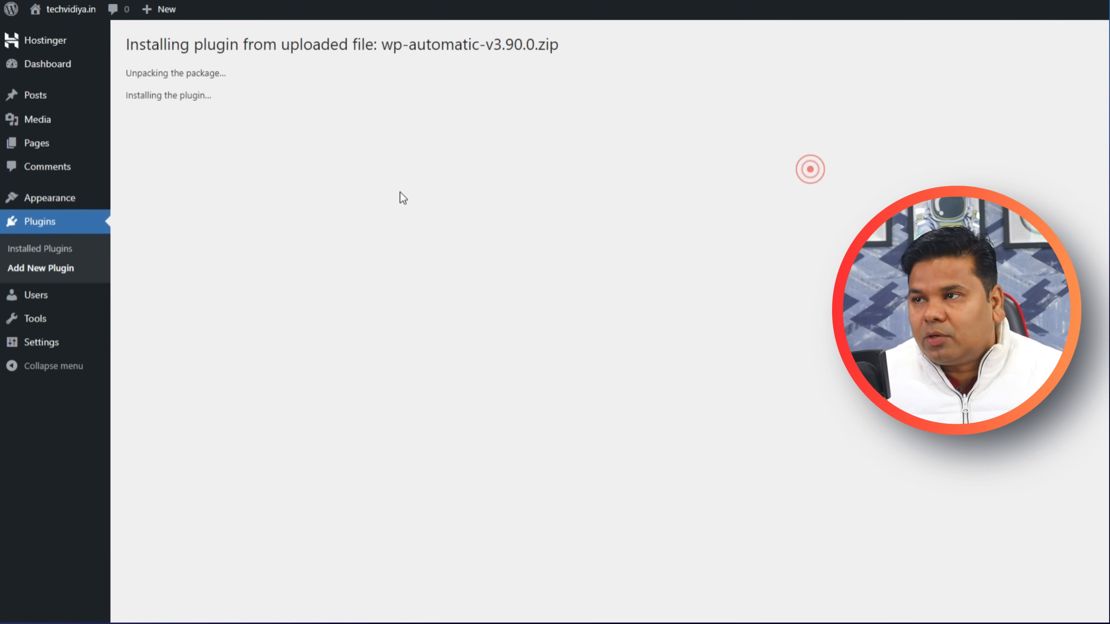
click(162, 149)
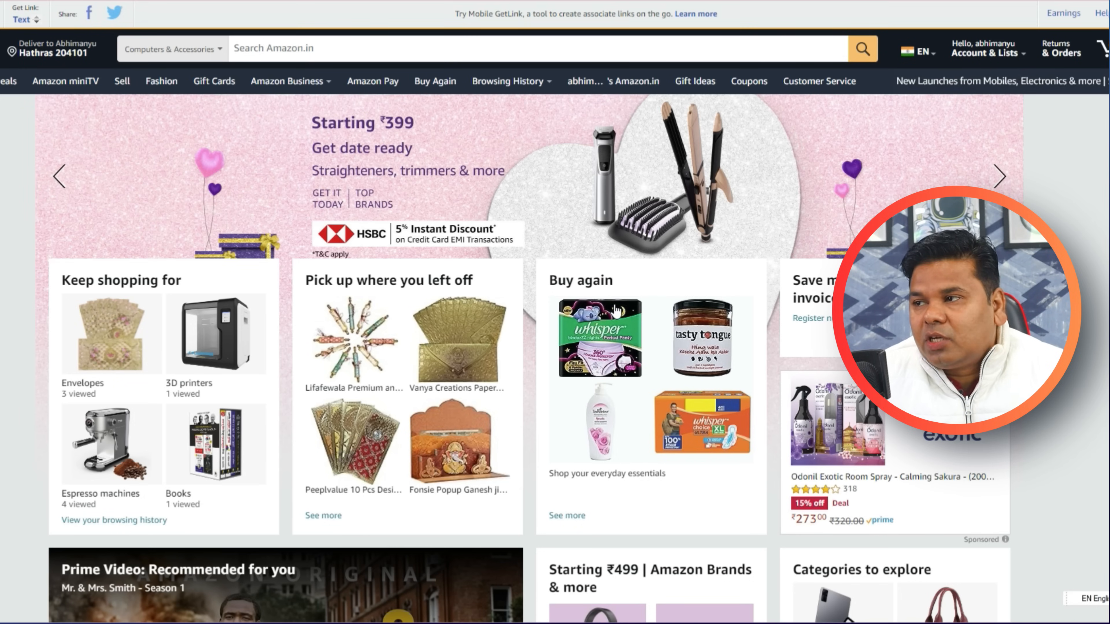
scroll(686, 333, down, 5)
scroll(686, 333, down, 8)
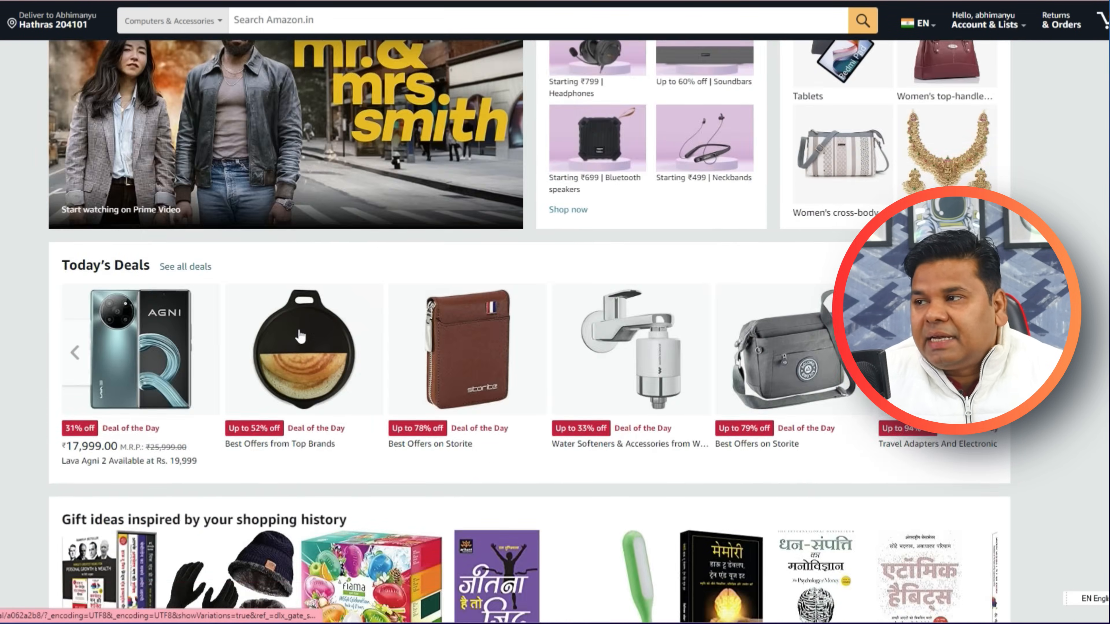
scroll(145, 314, up, 1)
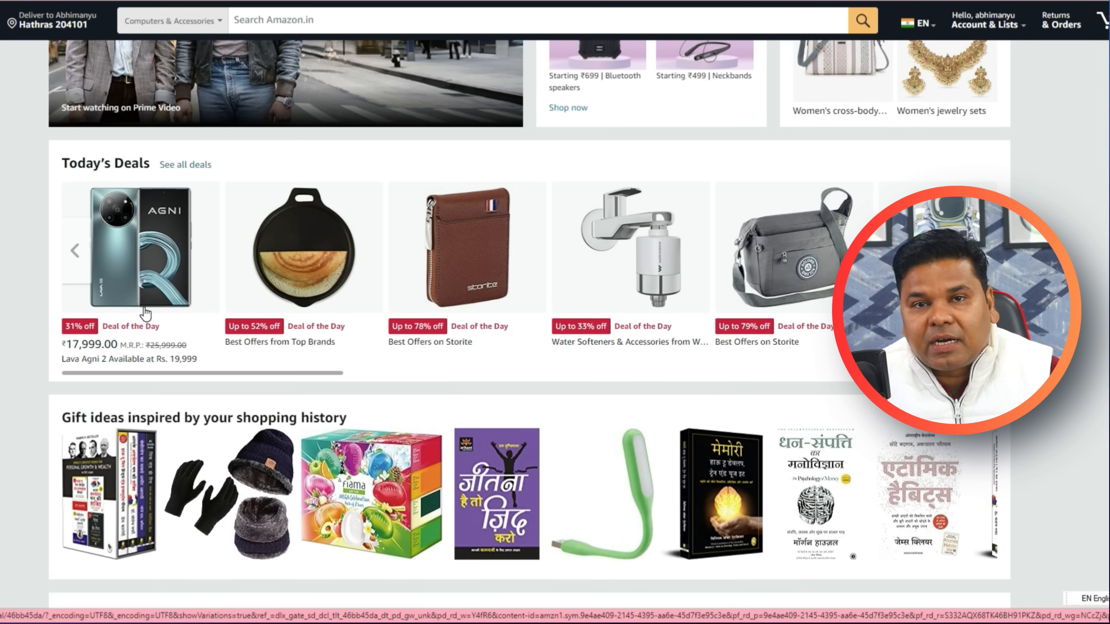
scroll(146, 314, down, 7)
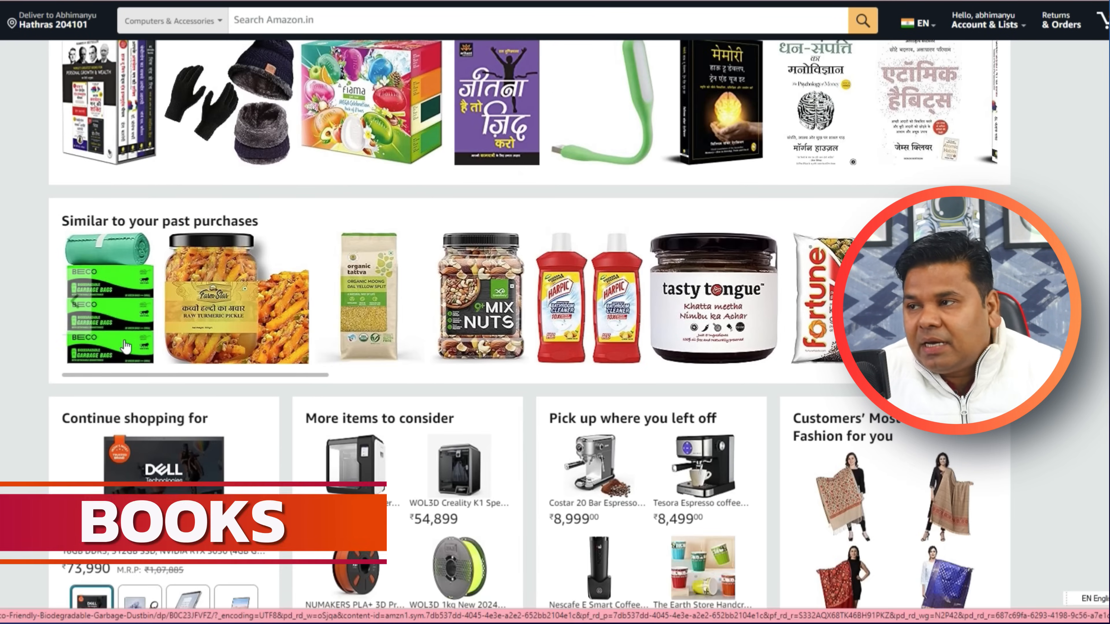
scroll(145, 314, down, 3)
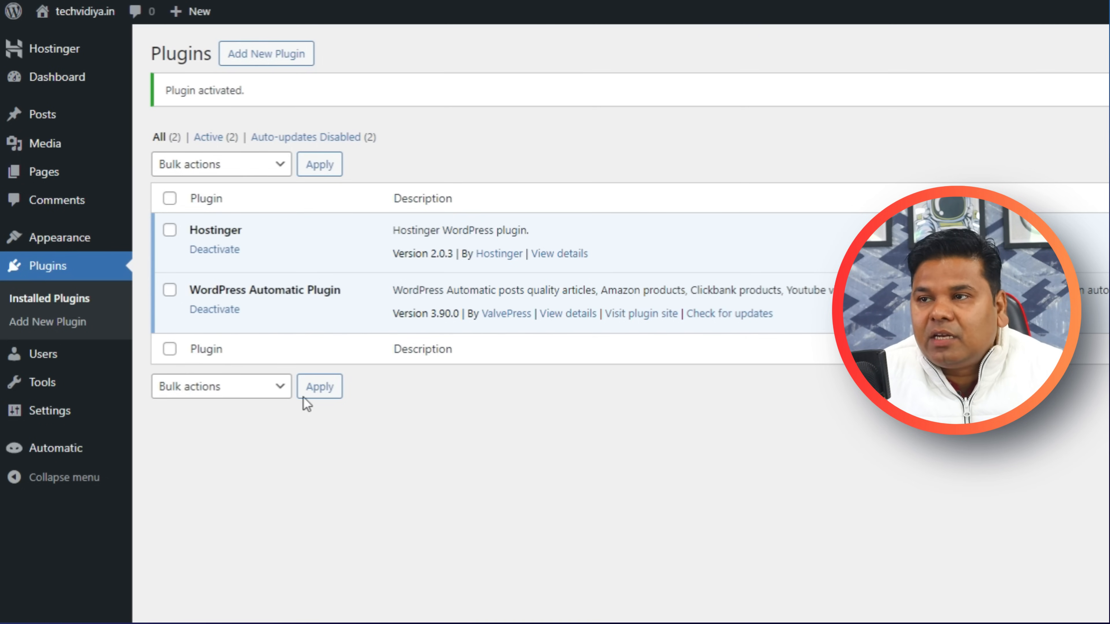
Create the 'Computer and laptop' category on the Posts > Categories page.
mouse_move(27, 115)
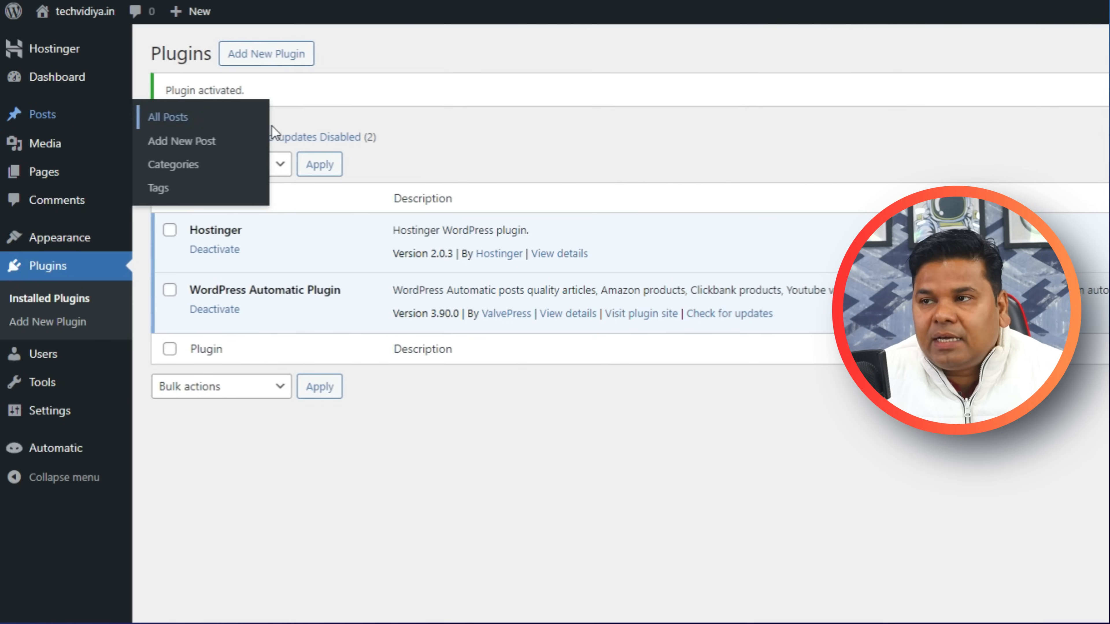
click(184, 168)
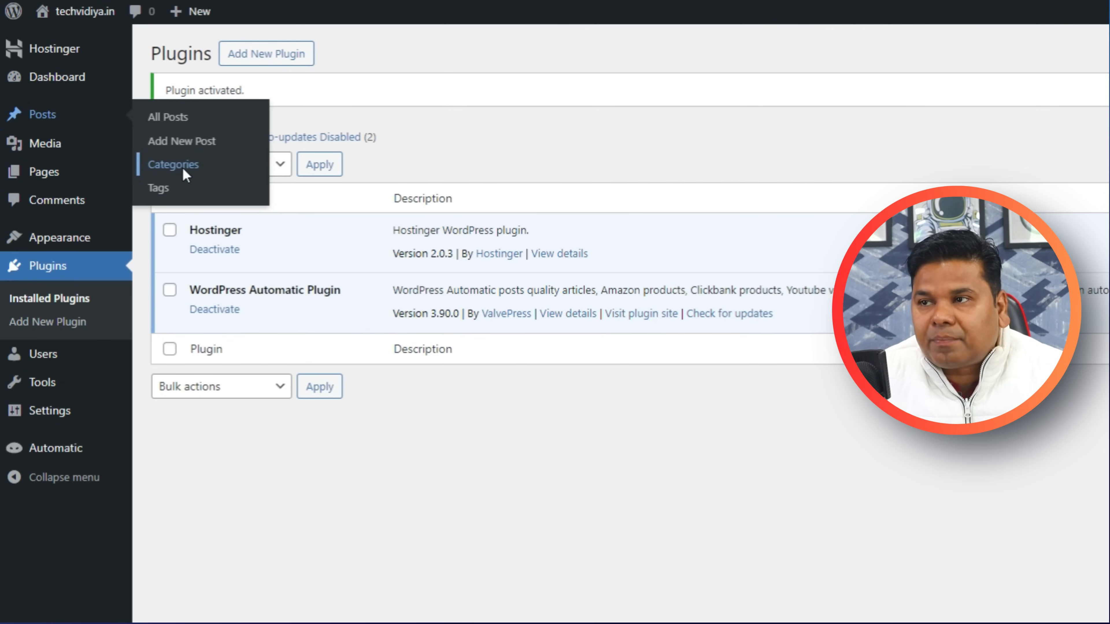
click(217, 165)
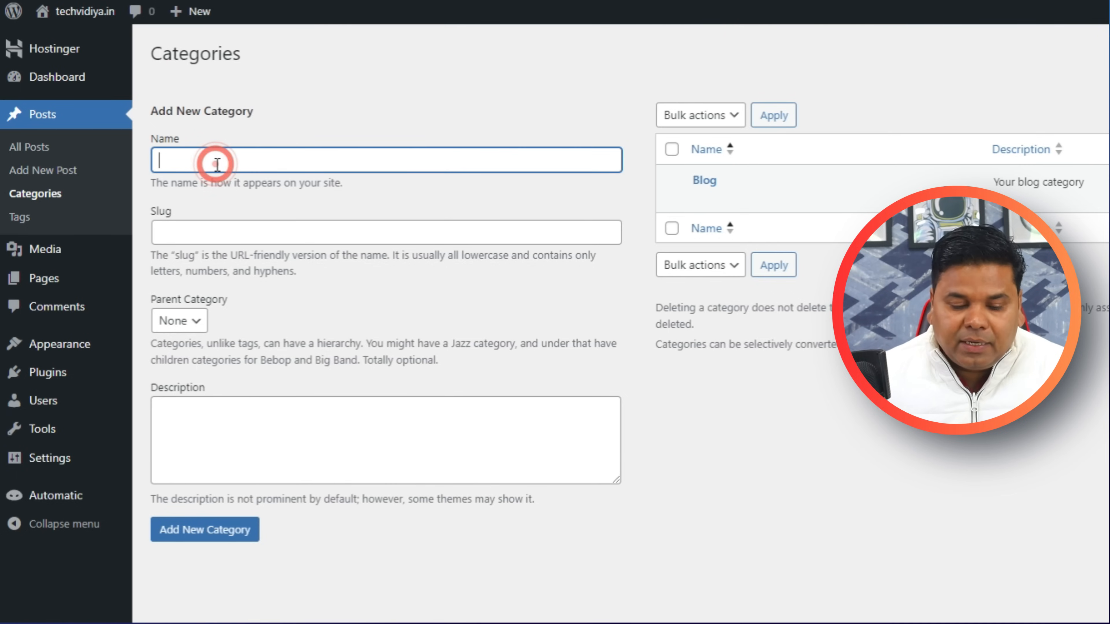
text(Computer and laptop)
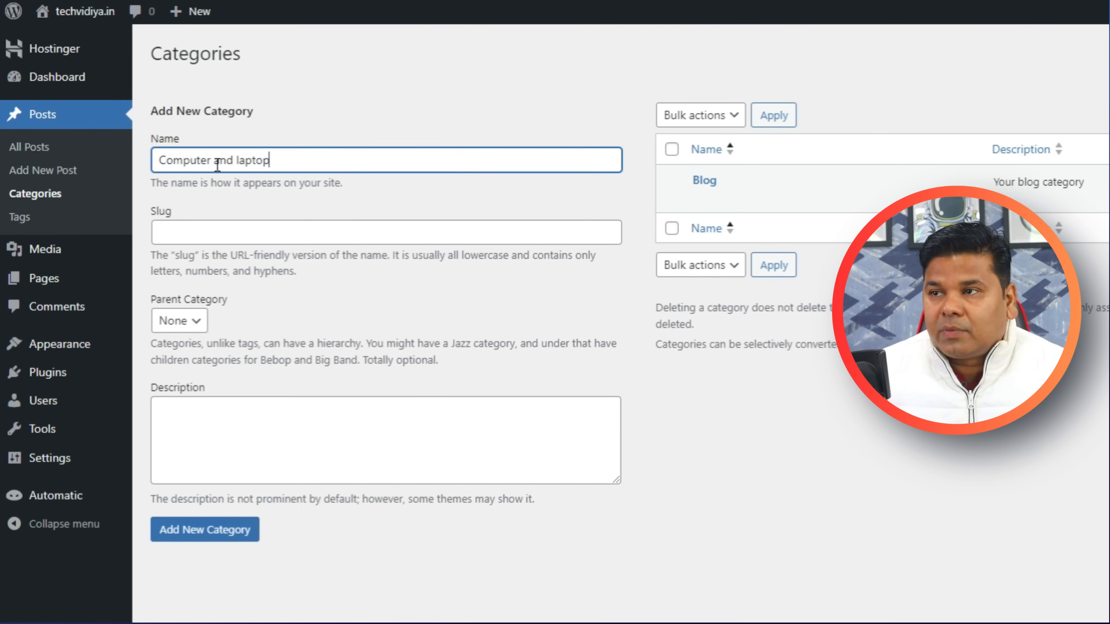
click(200, 530)
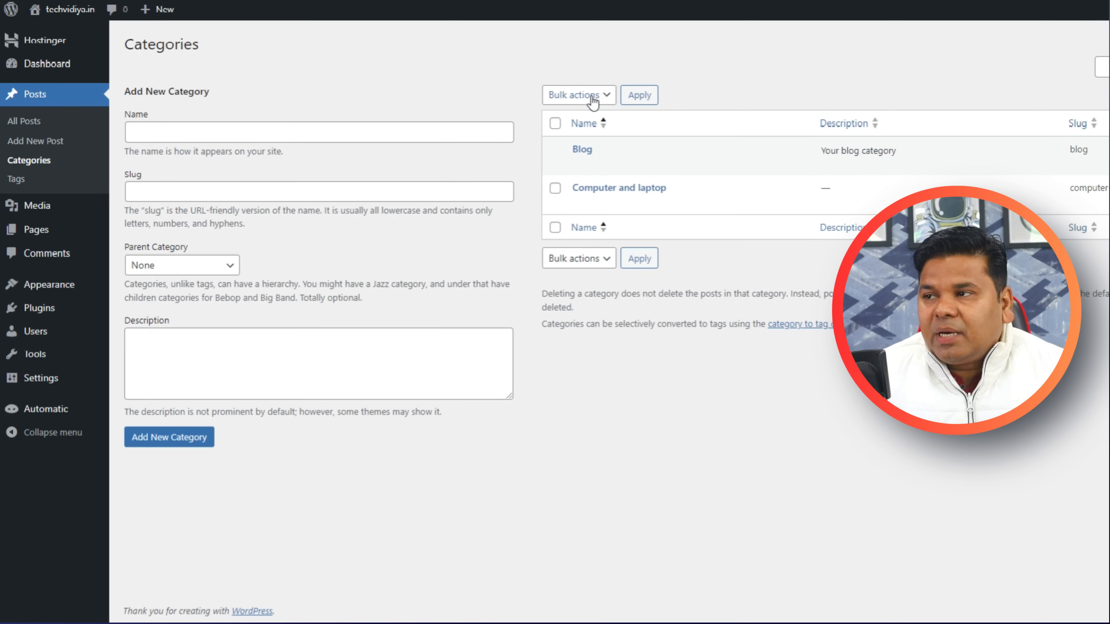
mouse_move(607, 198)
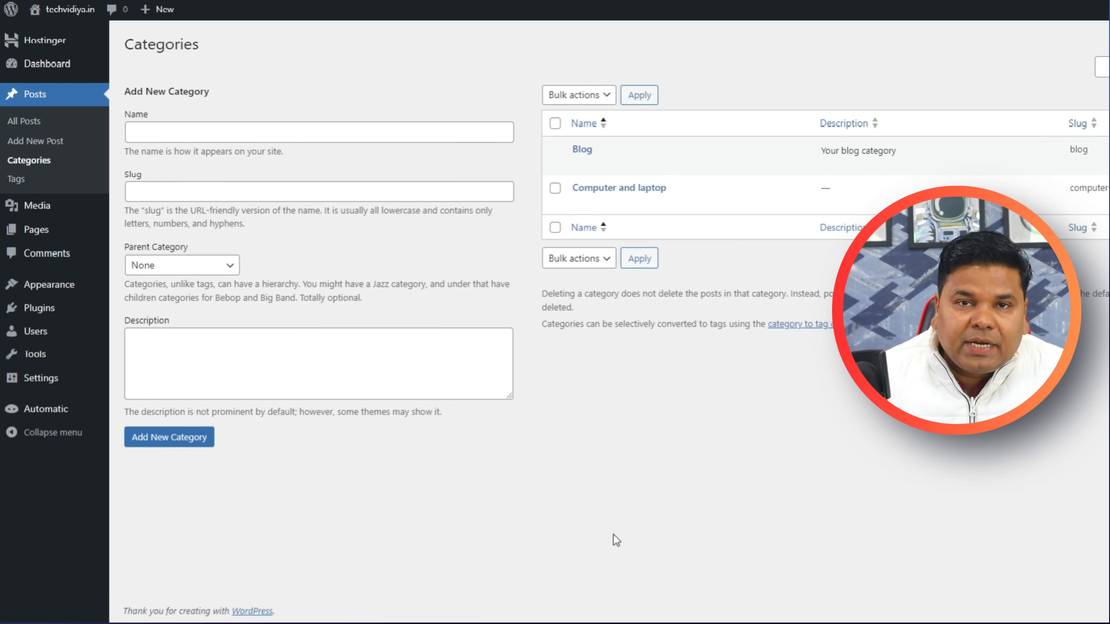
mouse_move(654, 205)
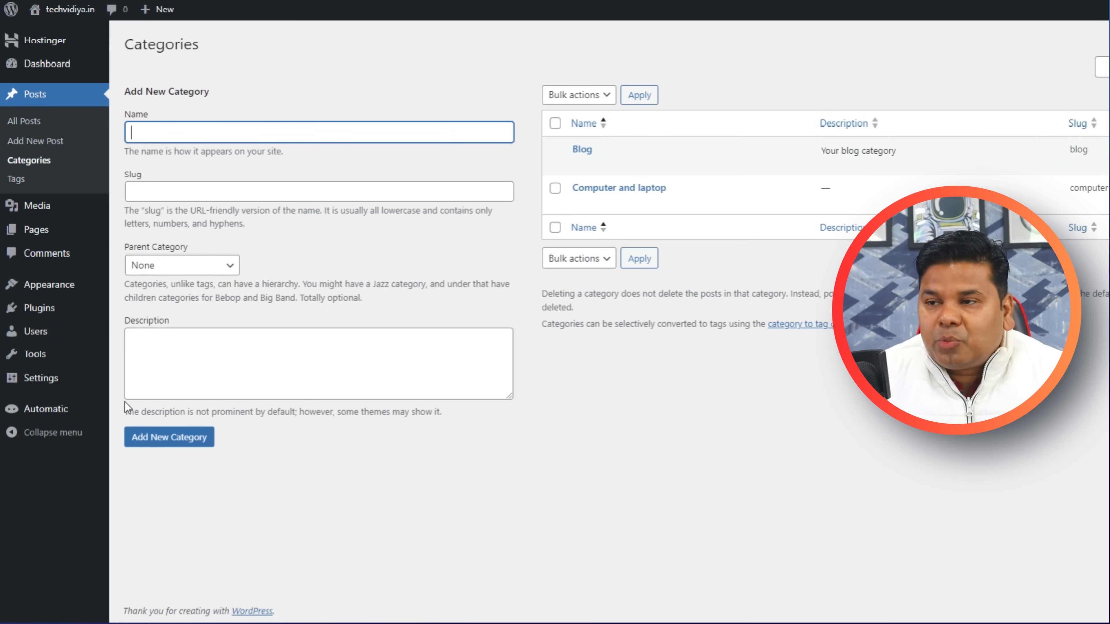
Open the Automatic plugin's Settings page, then switch to the Amazon Associates browser window.
mouse_move(75, 410)
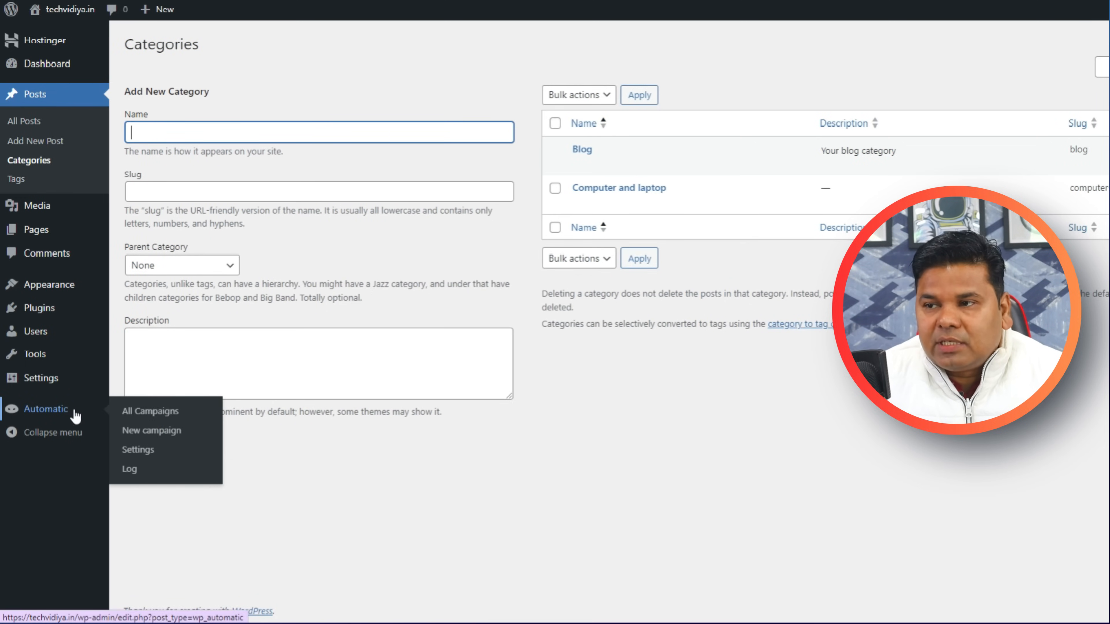
click(137, 449)
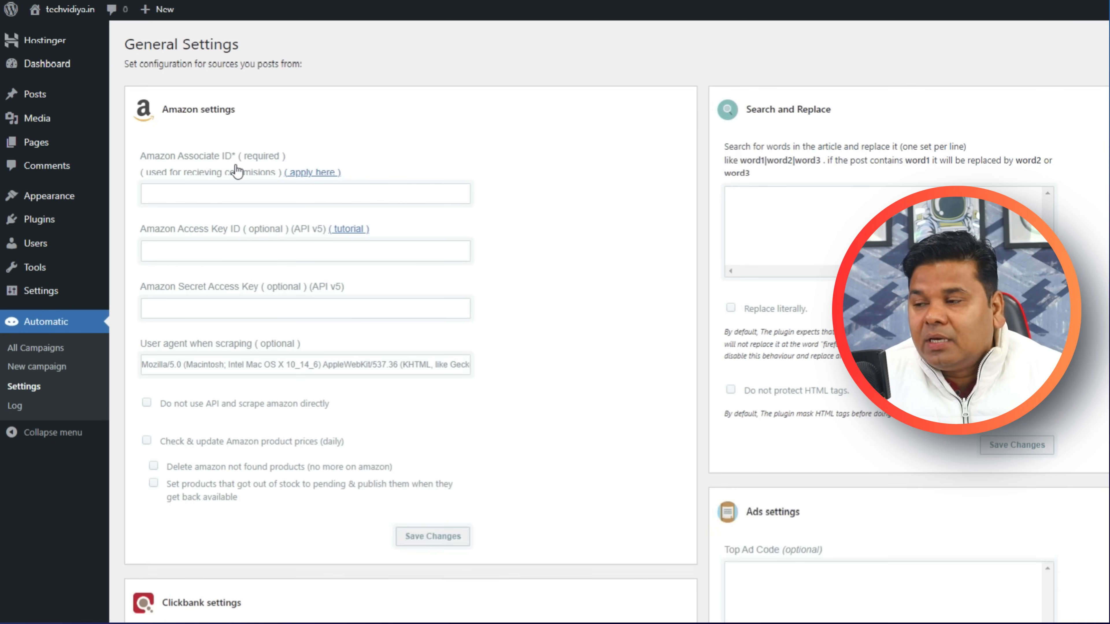
mouse_move(887, 623)
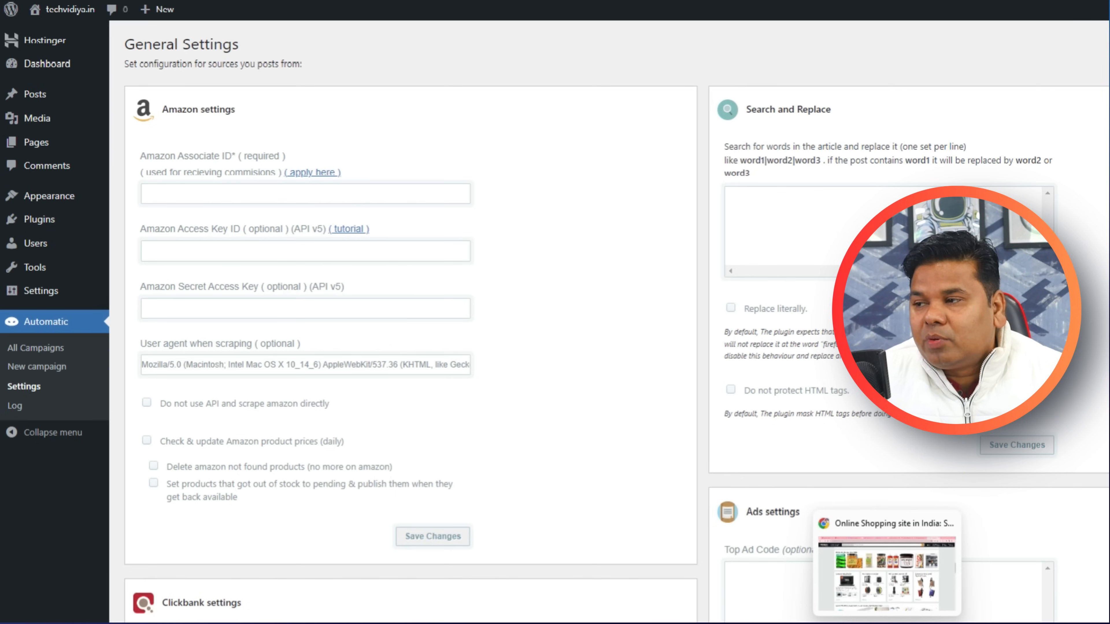
click(861, 522)
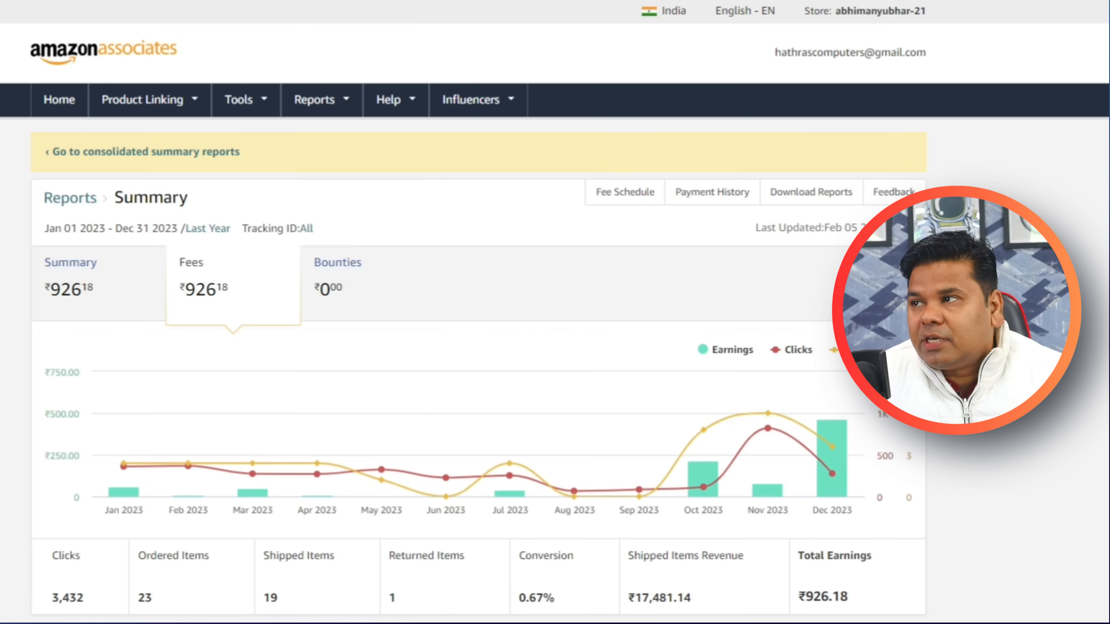
Highlight the store tracking ID in the Amazon Associates header for copying.
click(836, 12)
click(836, 12)
click(837, 12)
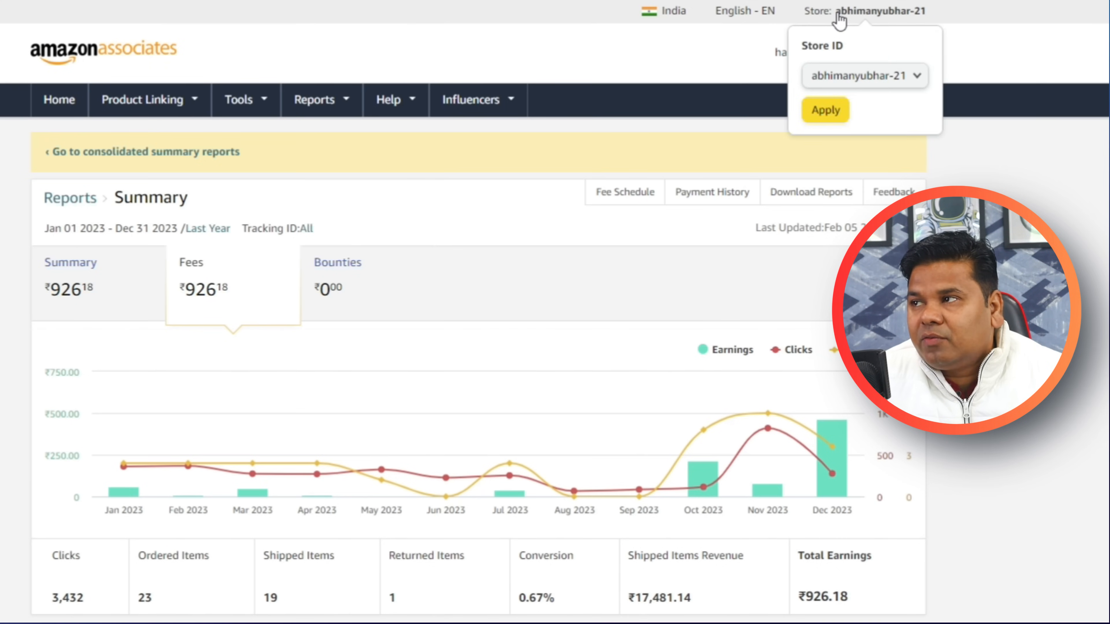
drag(933, 12, 836, 16)
click(959, 66)
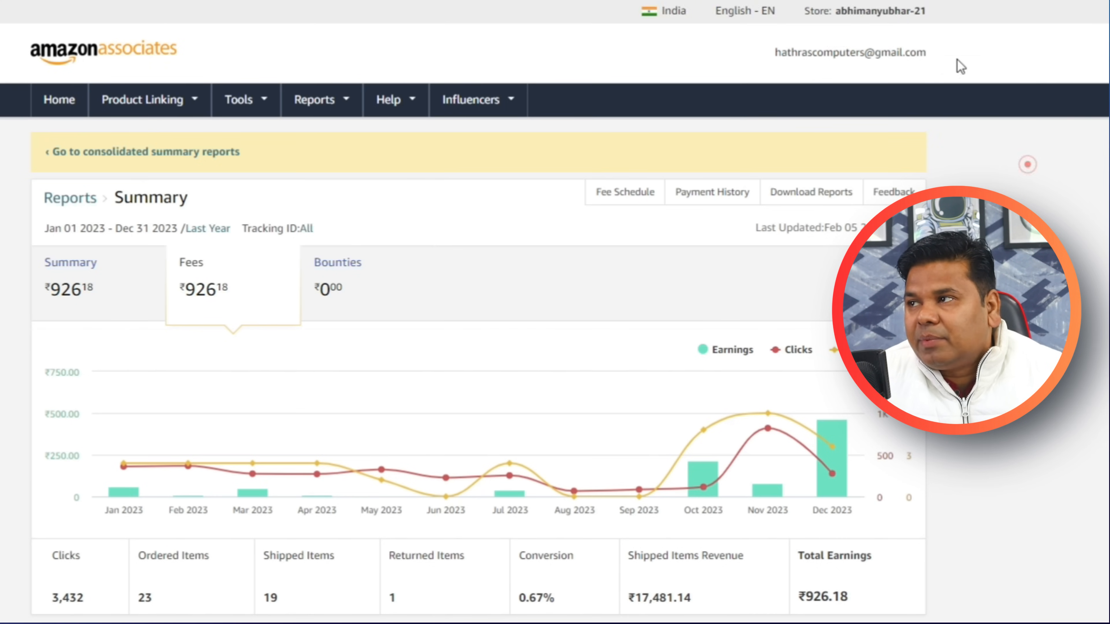
drag(934, 9, 837, 18)
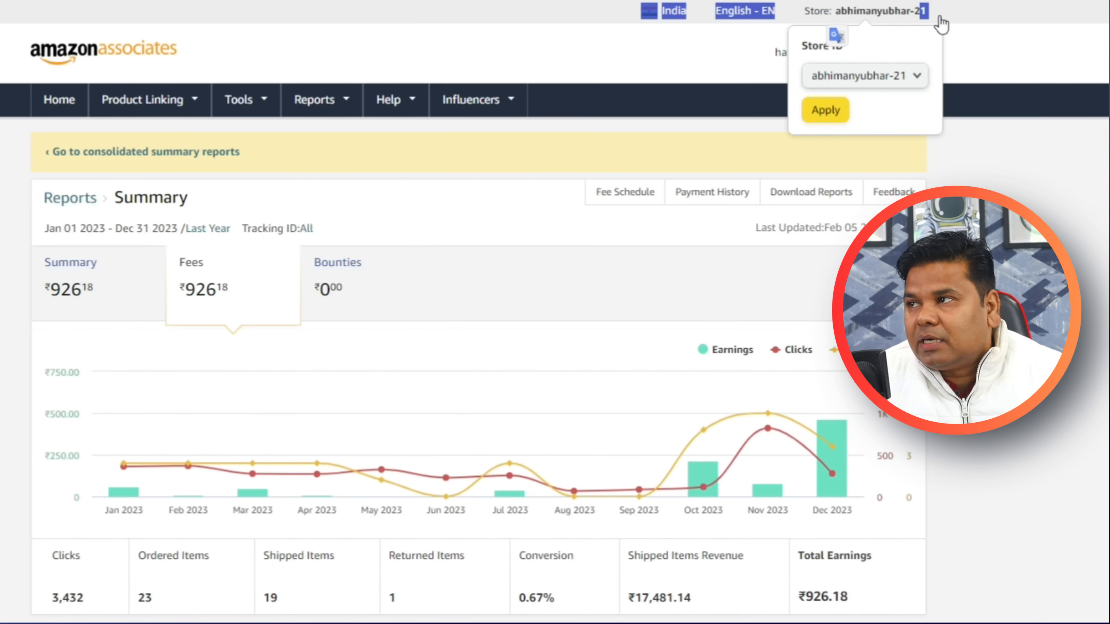
click(1024, 191)
drag(933, 14, 924, 12)
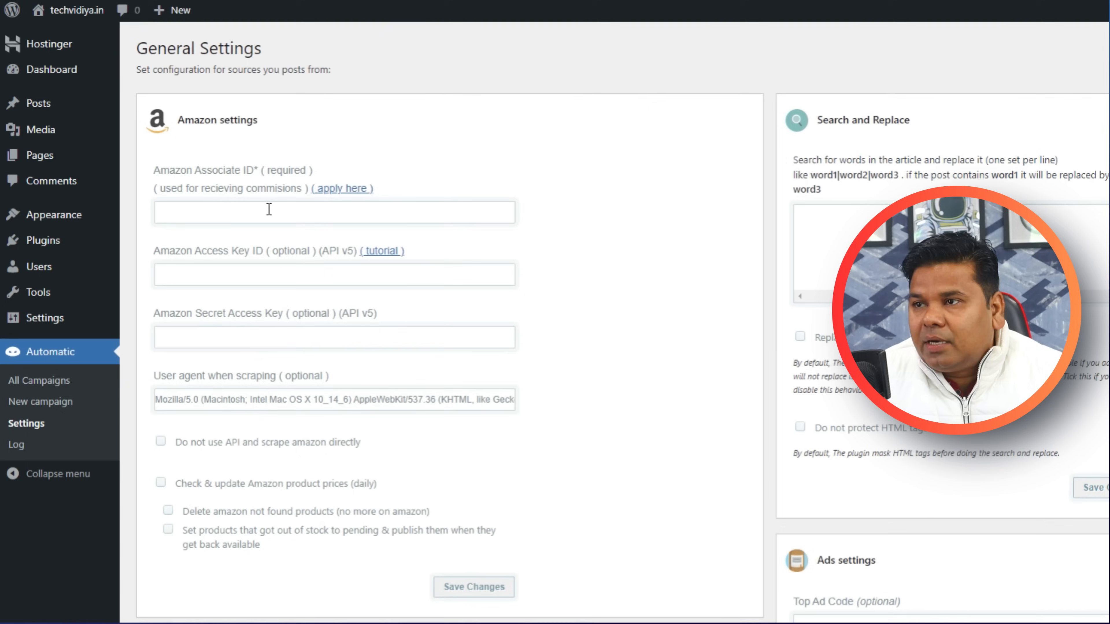
Paste the store ID into the plugin's Amazon Associate ID field.
click(229, 220)
text(abhimanyubhar-21)
click(618, 369)
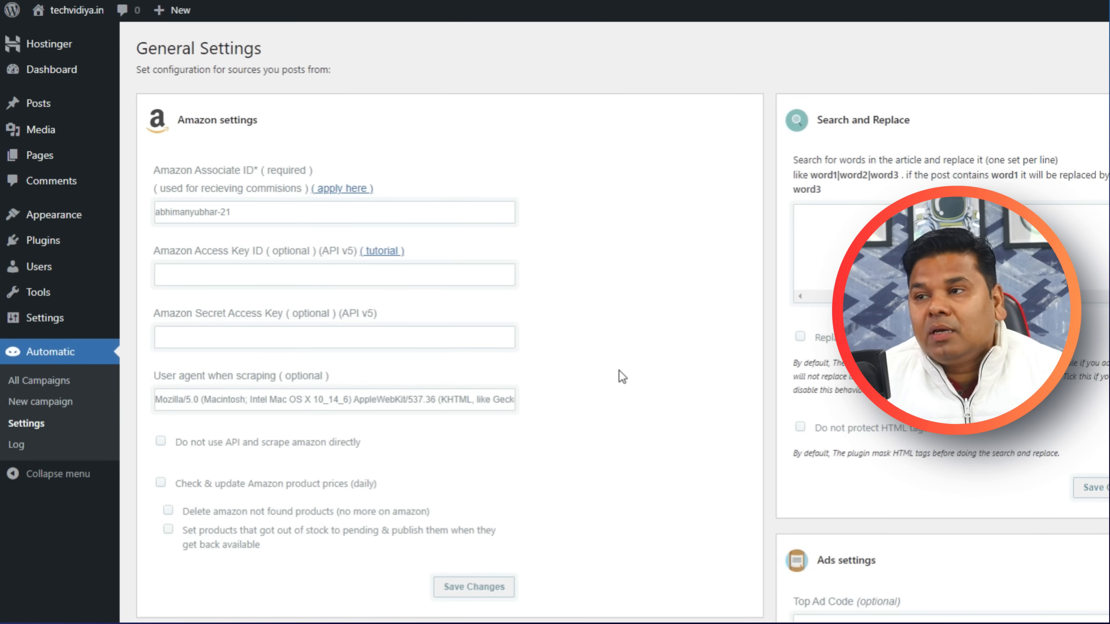
Save the Amazon settings and start a new campaign from All Campaigns.
click(480, 586)
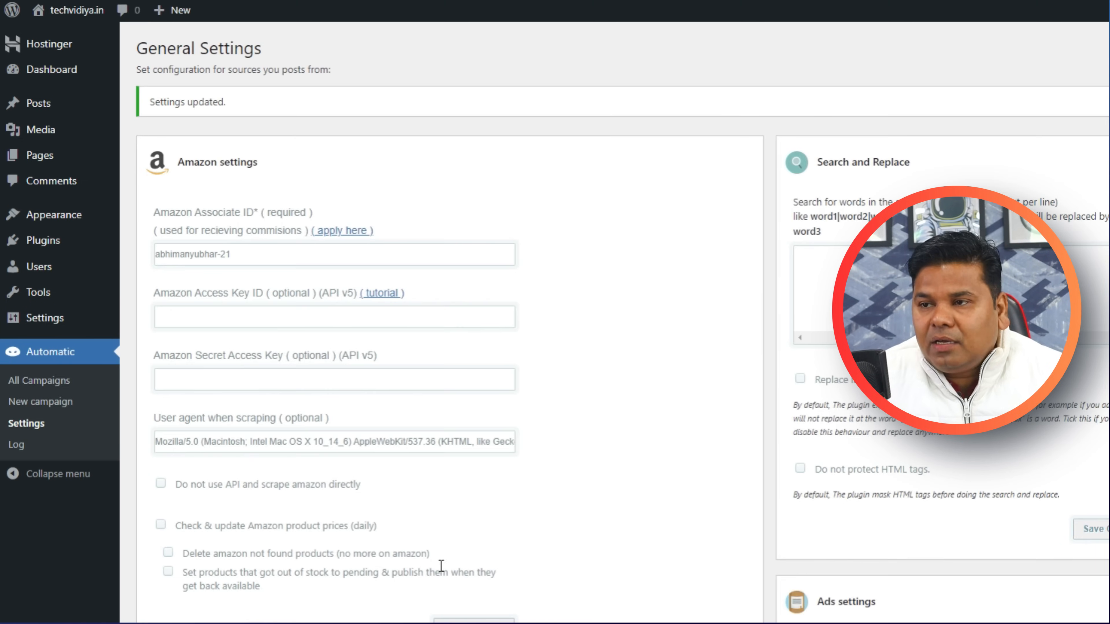
click(56, 391)
click(269, 49)
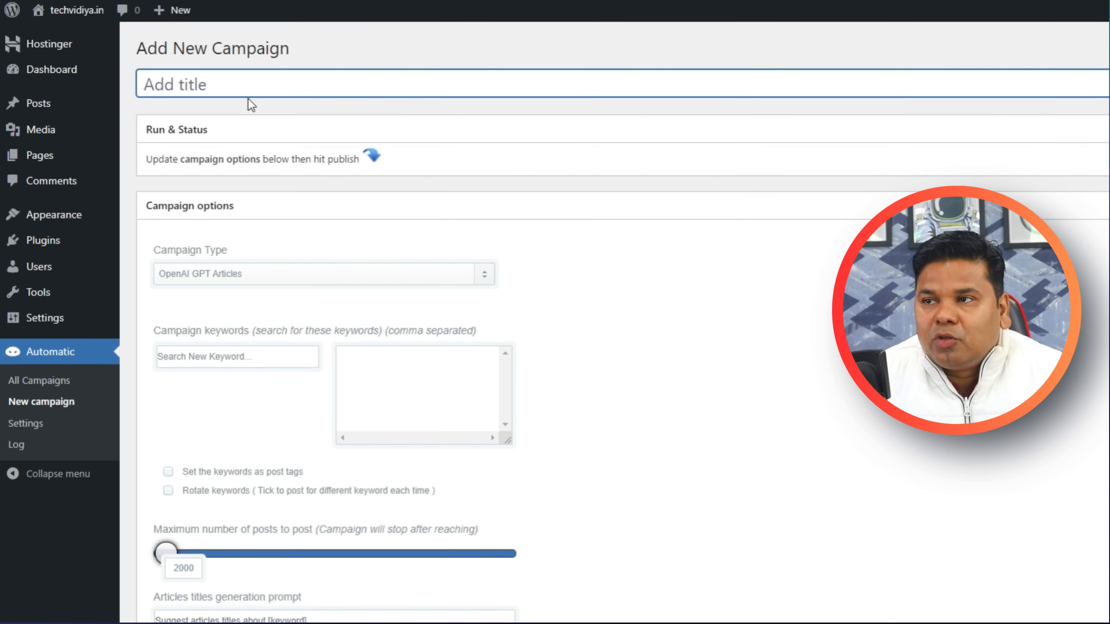
Title the campaign 'Best Laptop' and set its campaign type to Amazon.
click(236, 87)
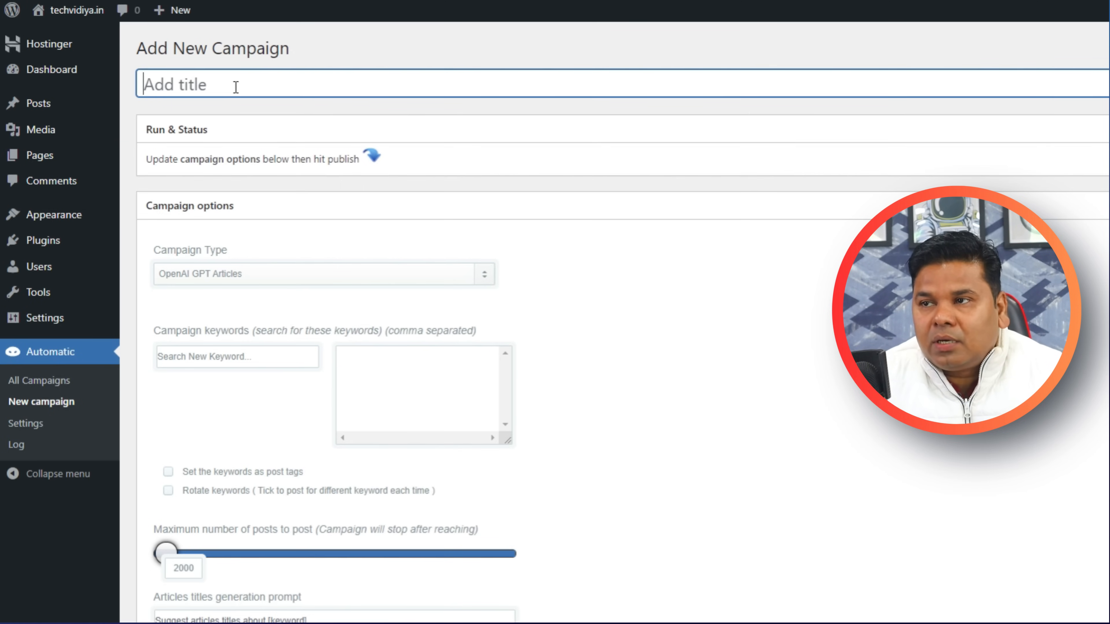
text(Laptop)
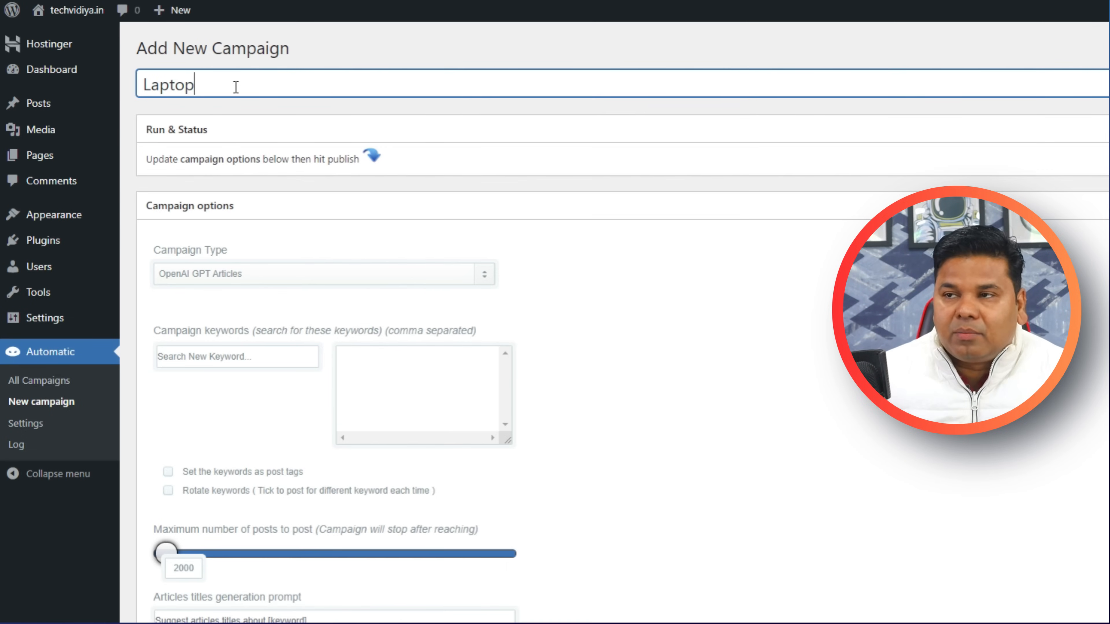
text(Best)
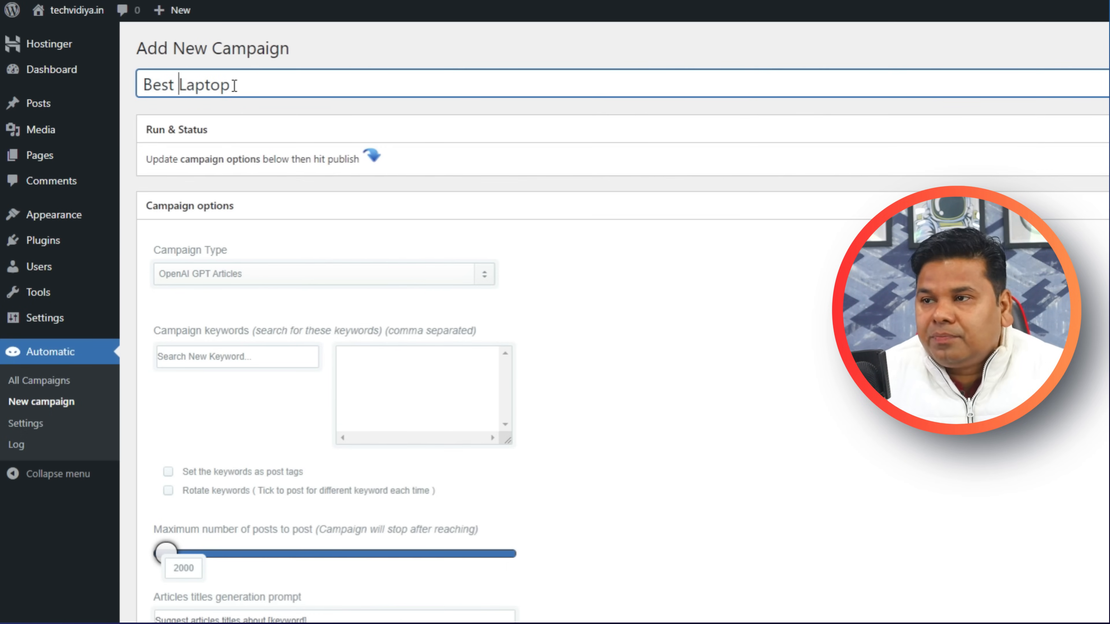
click(236, 278)
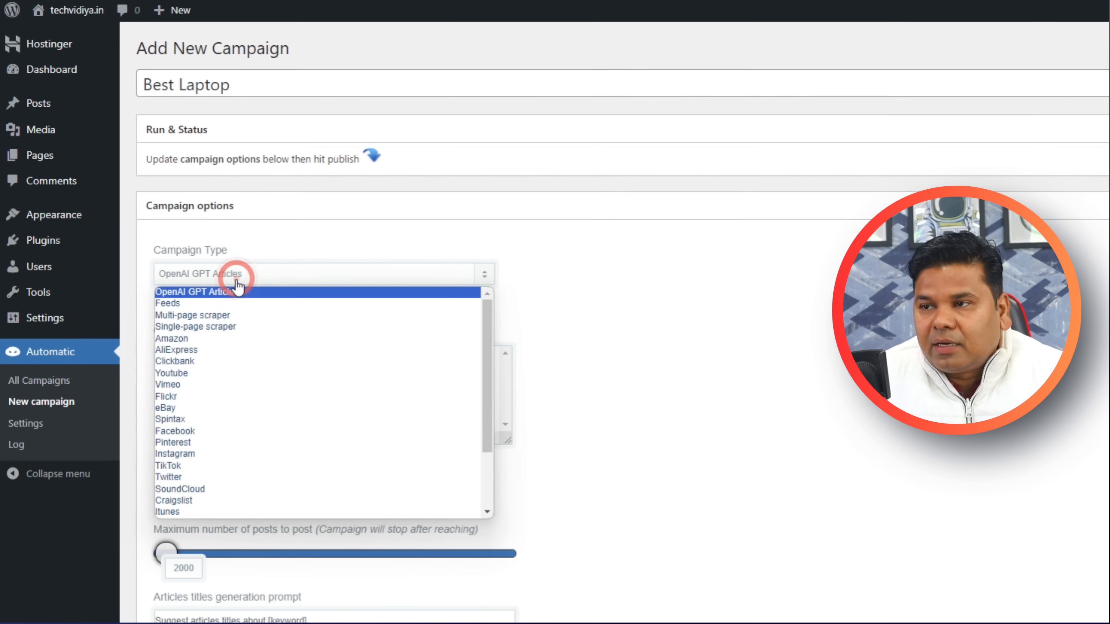
click(216, 339)
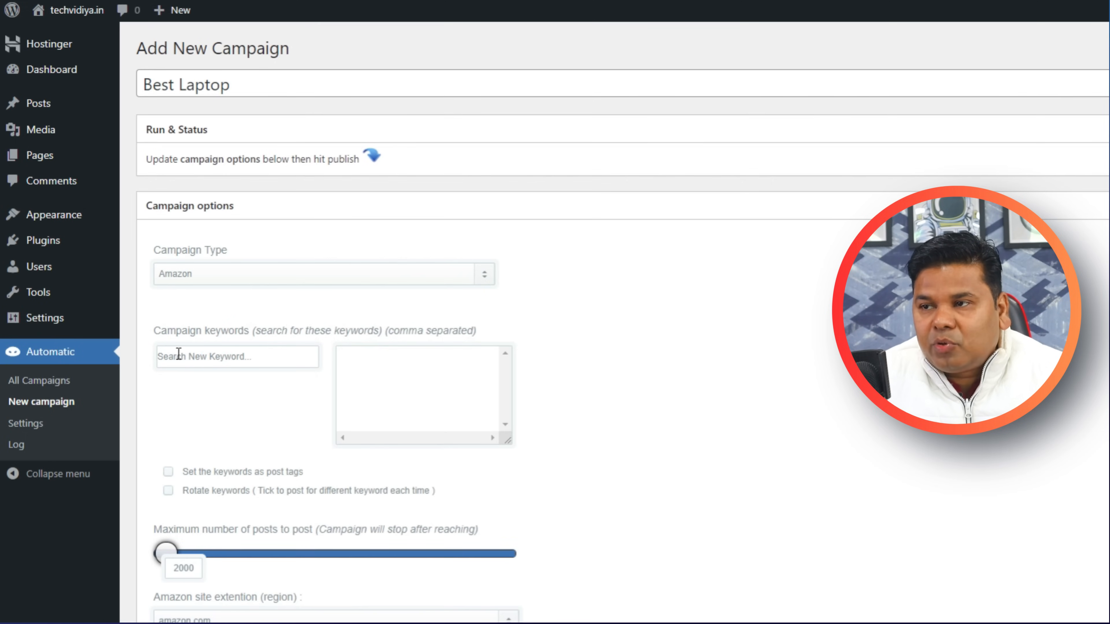
Add the keywords laptop, laptop stand and laptop bag from the search suggestions.
click(192, 362)
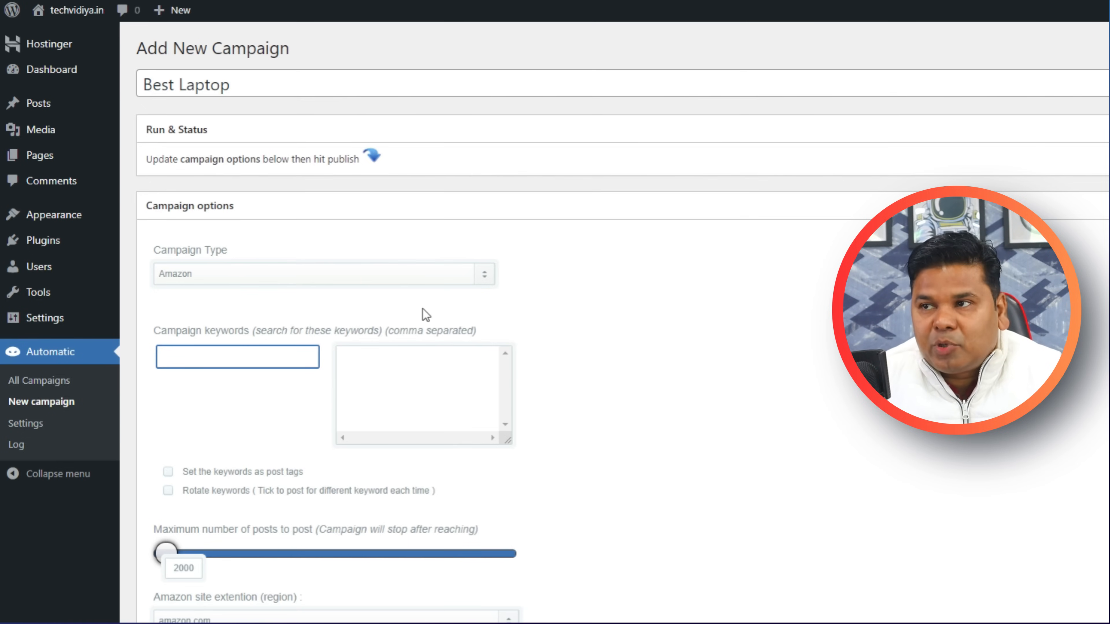
double_click(182, 83)
key(ctrl+c)
click(227, 352)
key(ctrl+v)
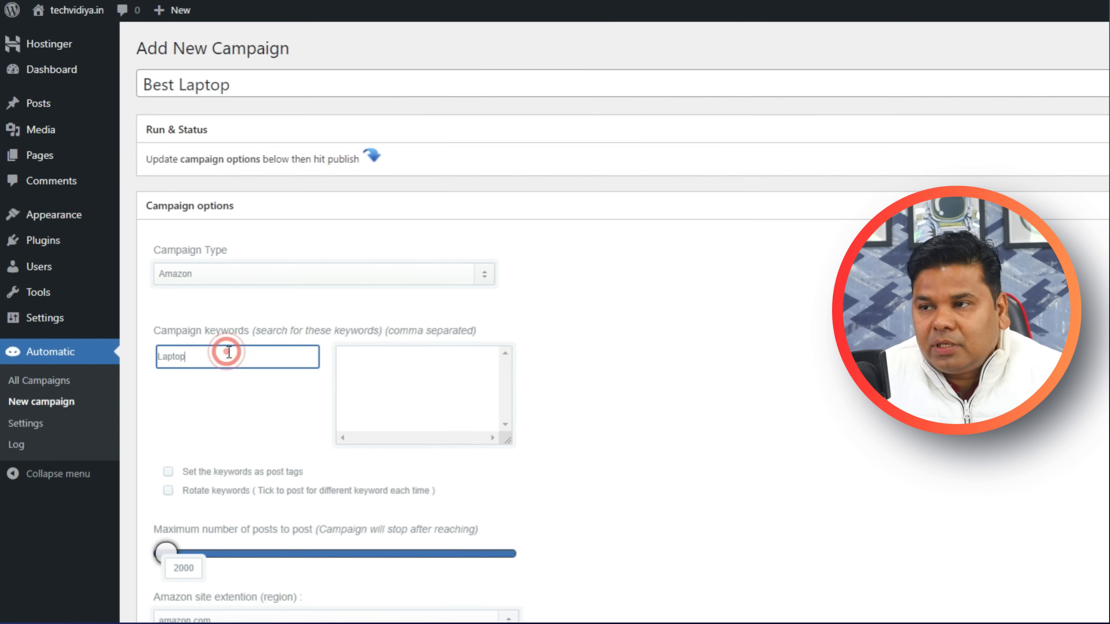
click(222, 374)
click(218, 374)
click(231, 356)
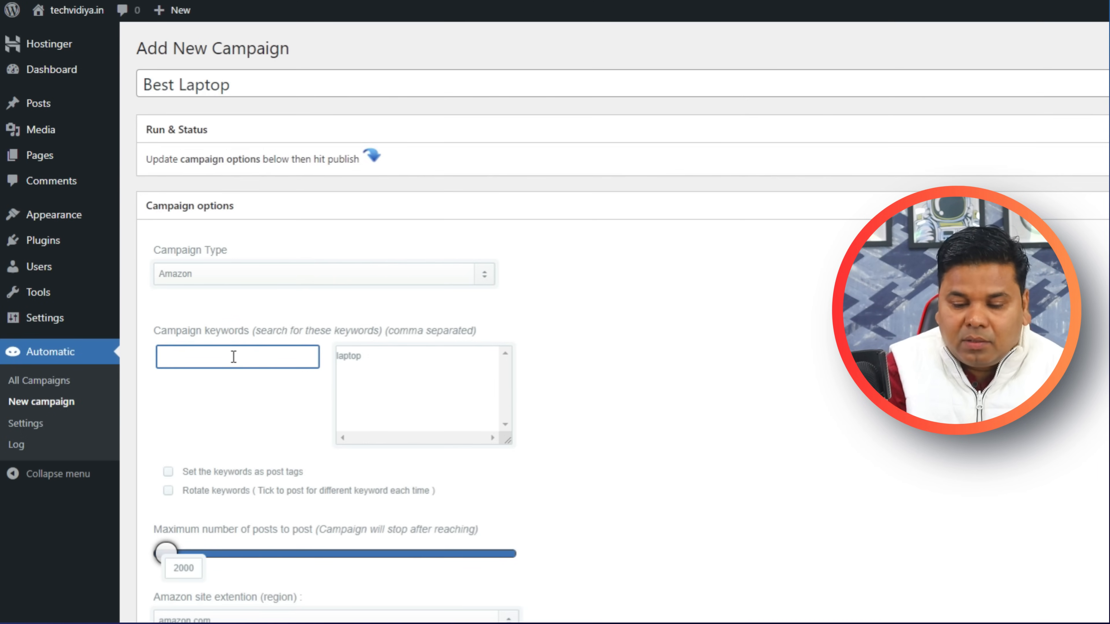
text(laptop)
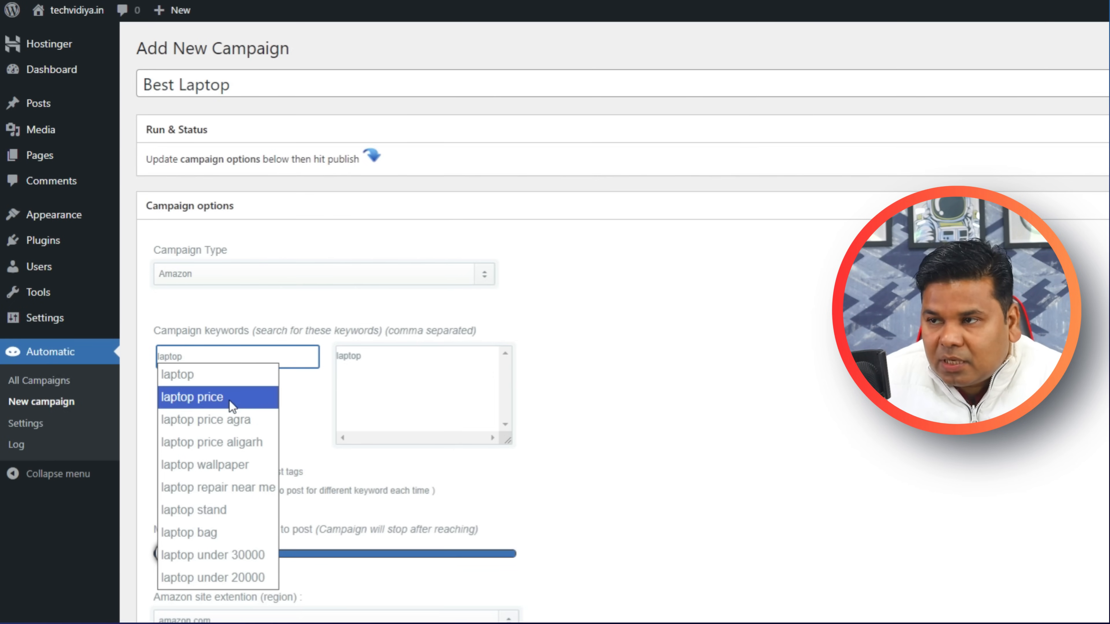
click(242, 512)
click(235, 355)
text(laptop stand)
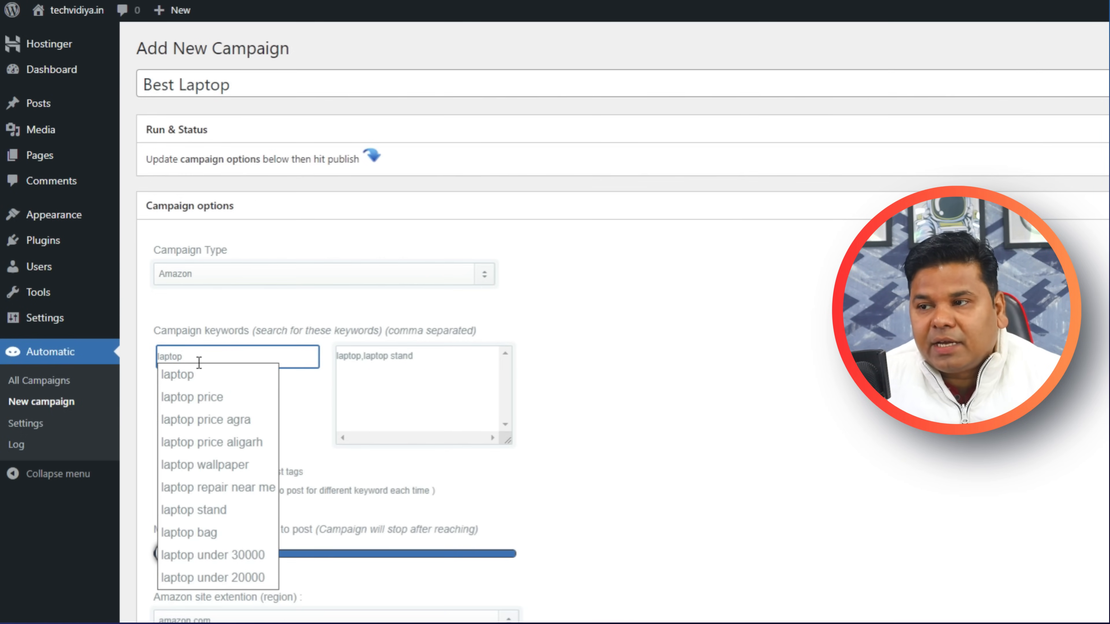
click(220, 532)
Add the keywords computer, computer table, gaming laptop and gaming pc.
click(253, 358)
text(computer)
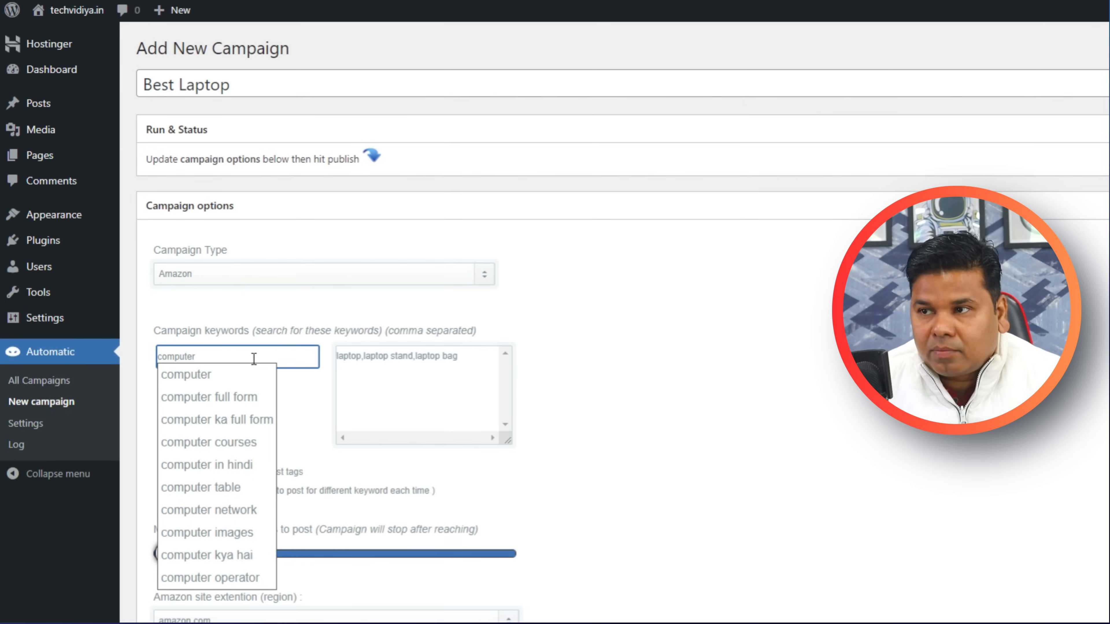
click(247, 375)
click(244, 356)
text(c)
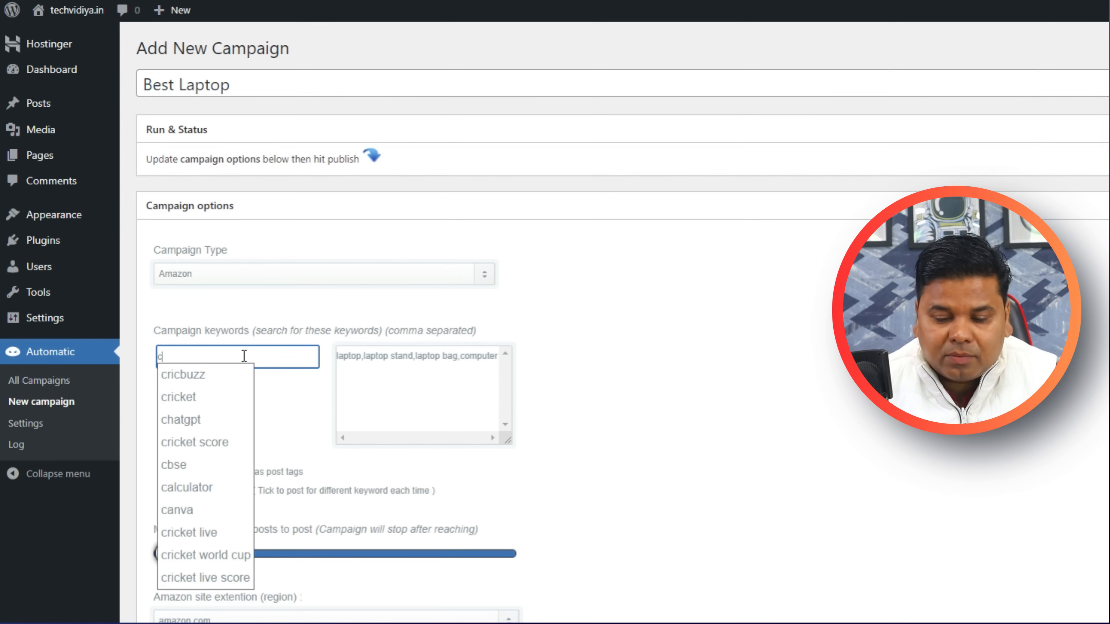
text(omp)
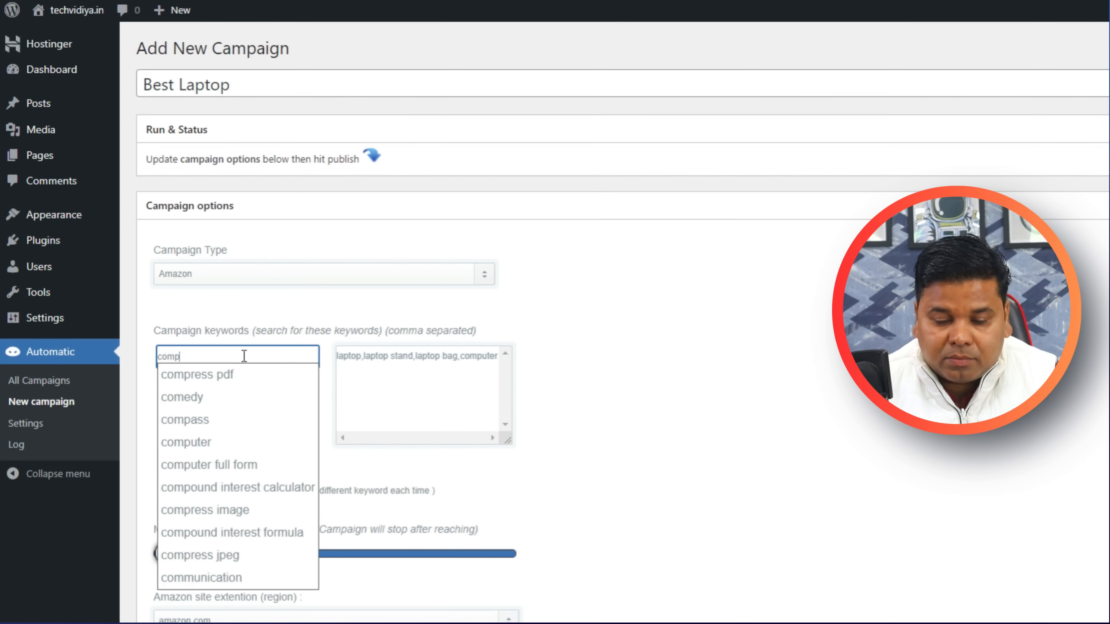
text(uter)
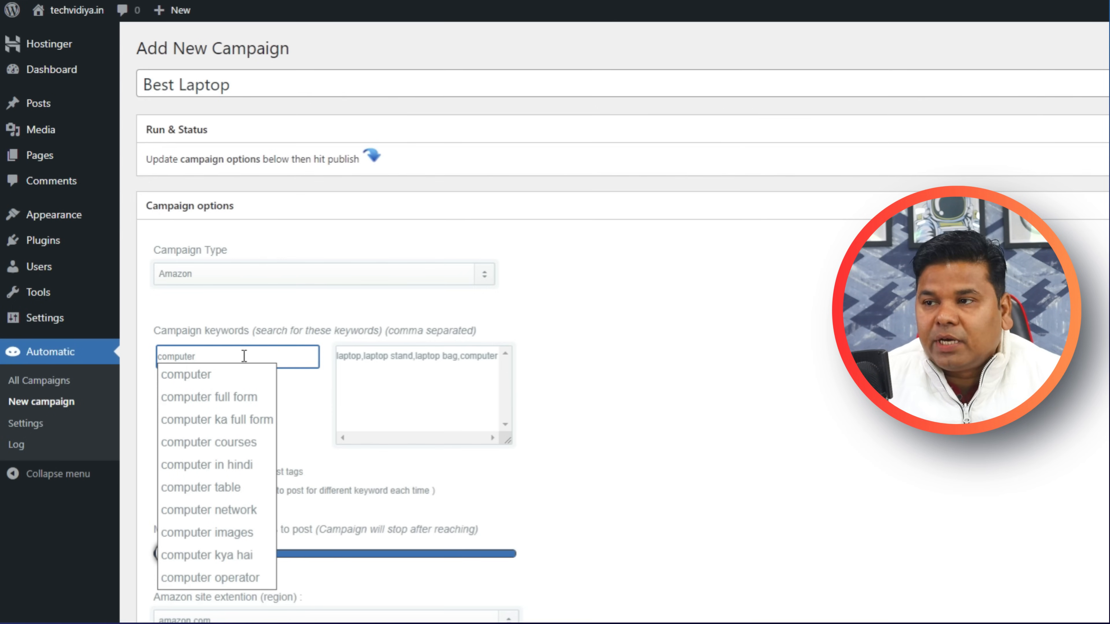
click(252, 484)
click(249, 357)
click(249, 357)
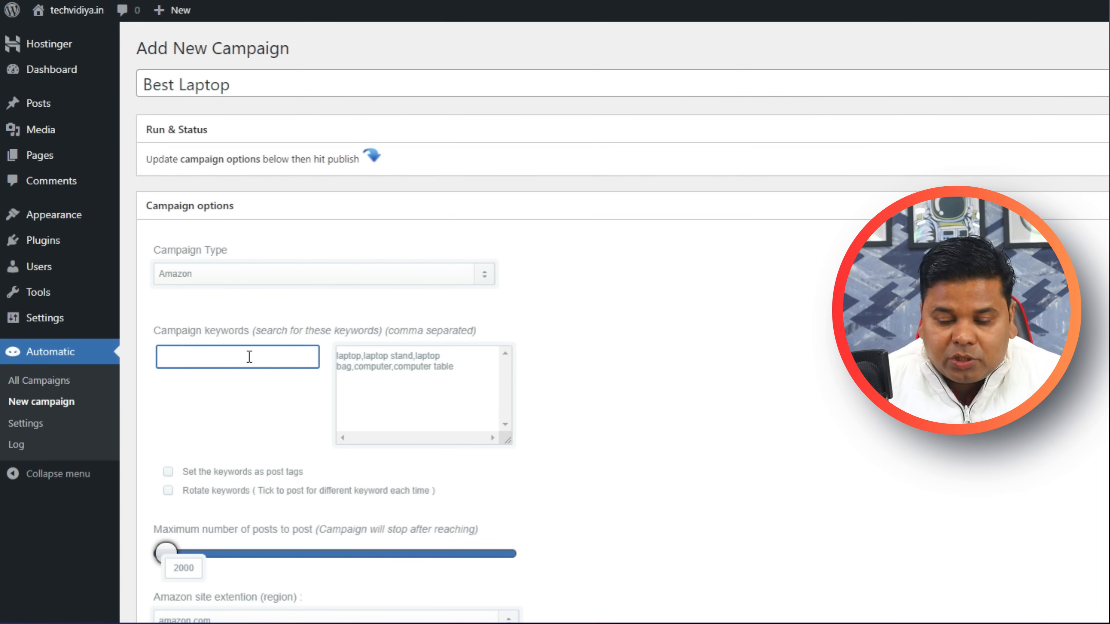
text(gaming)
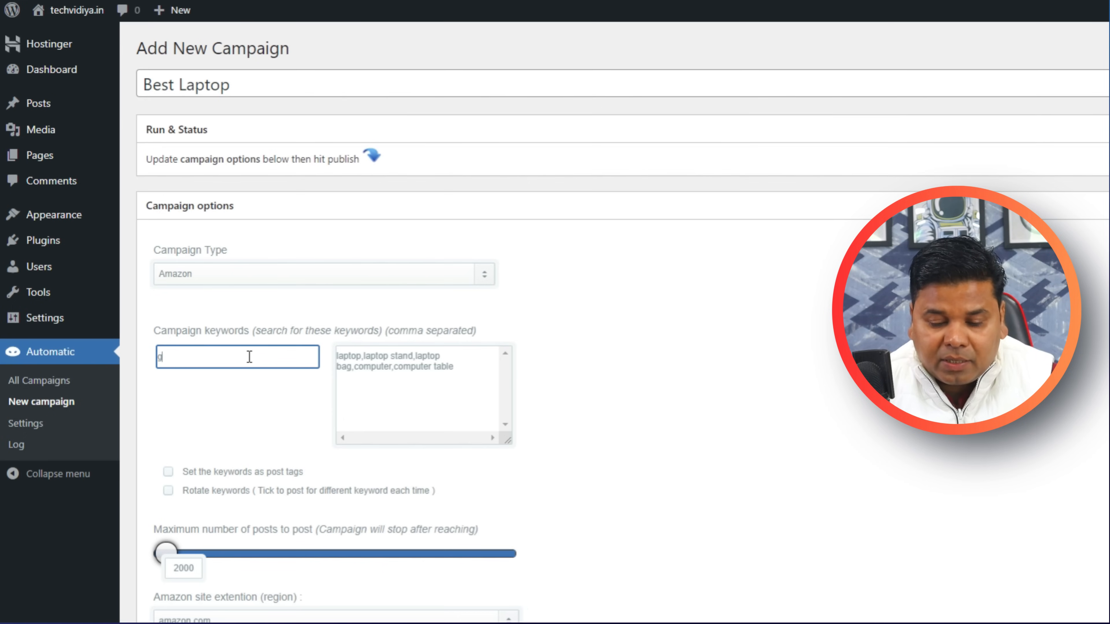
click(243, 419)
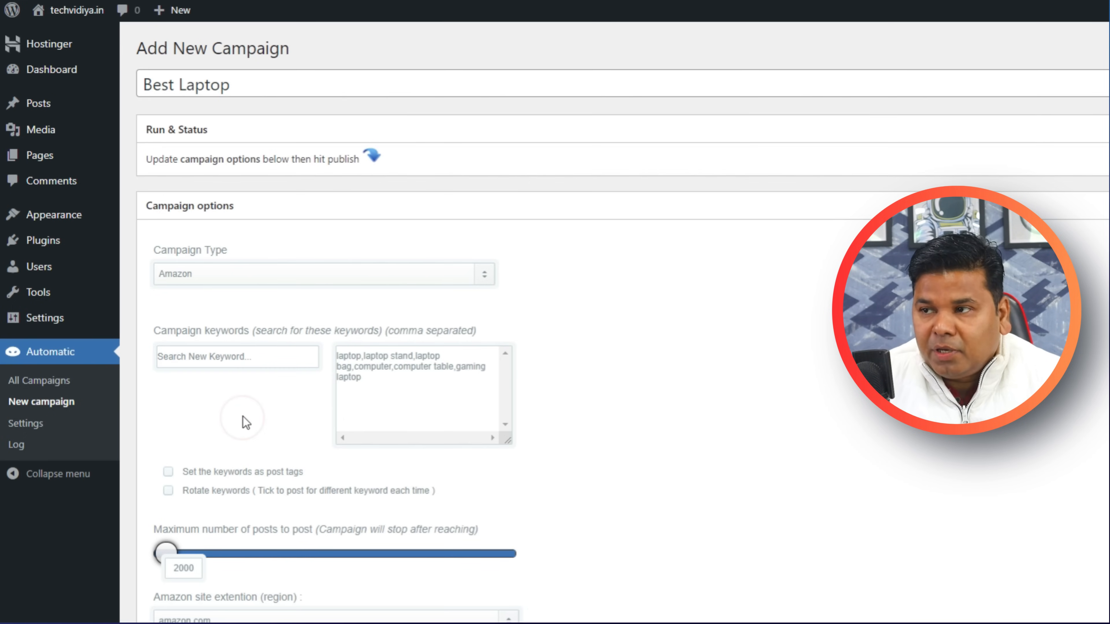
click(193, 356)
click(227, 460)
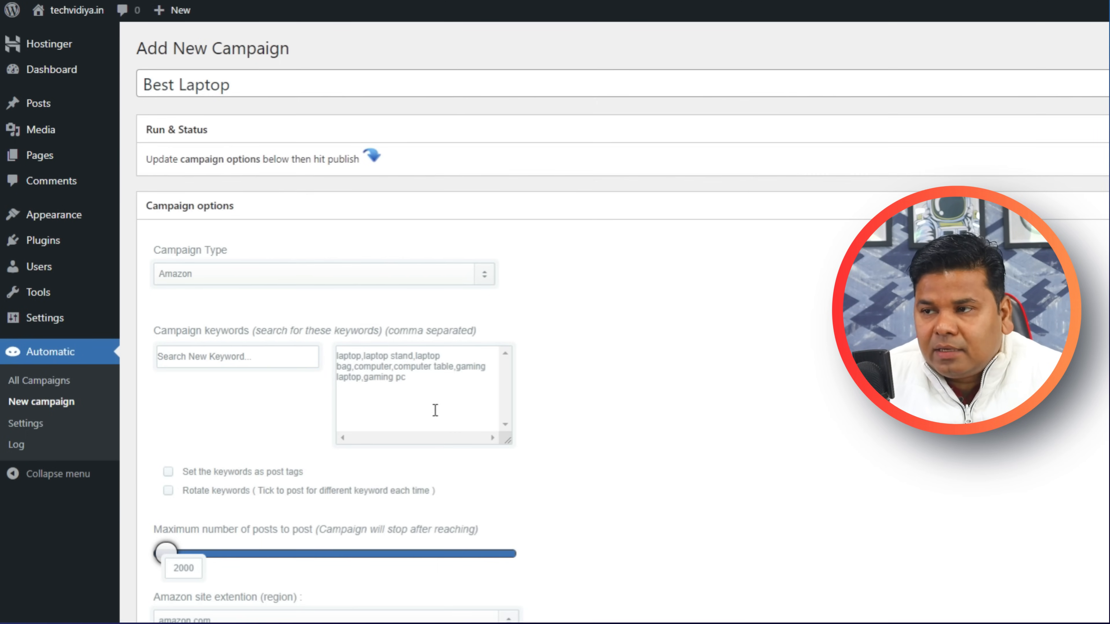
Use keywords as post tags, tagging only the fetching keyword and rotating keywords per post.
click(169, 477)
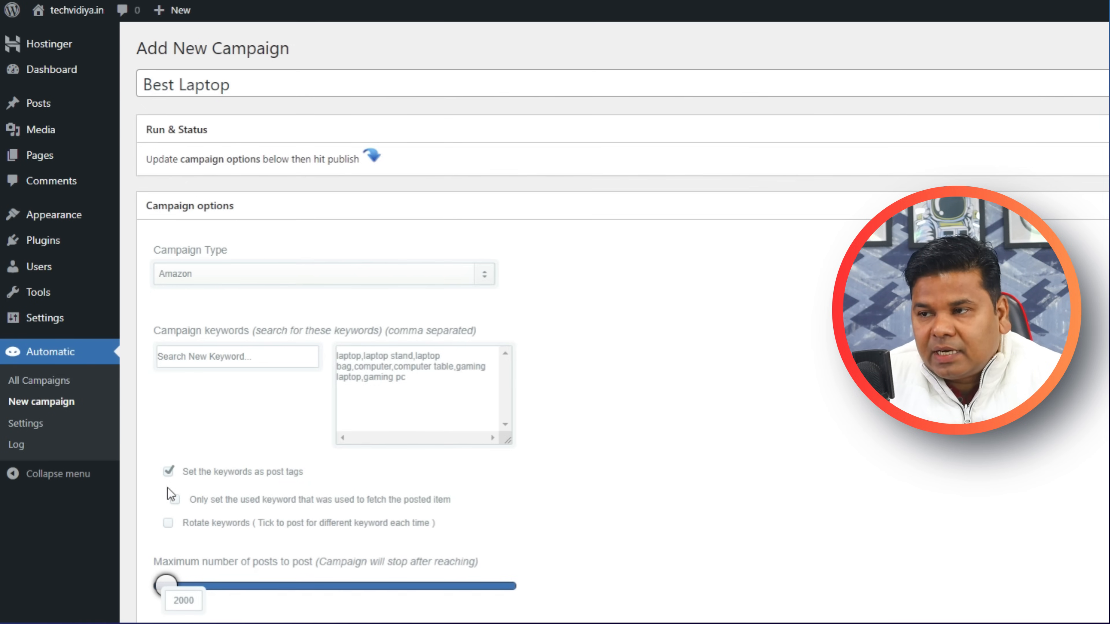
click(176, 500)
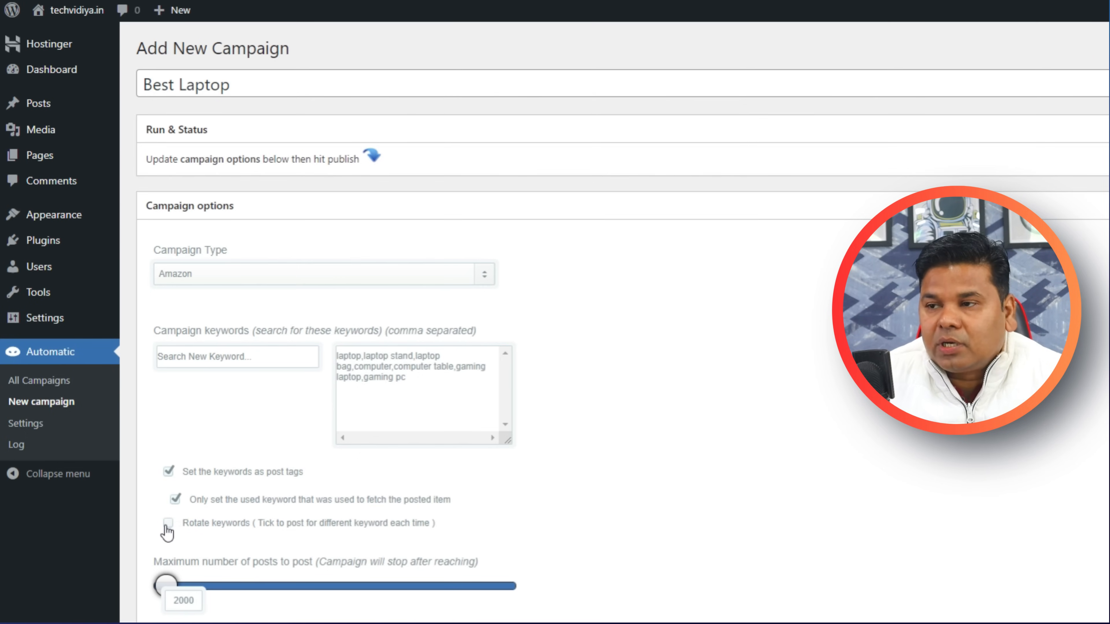
click(167, 524)
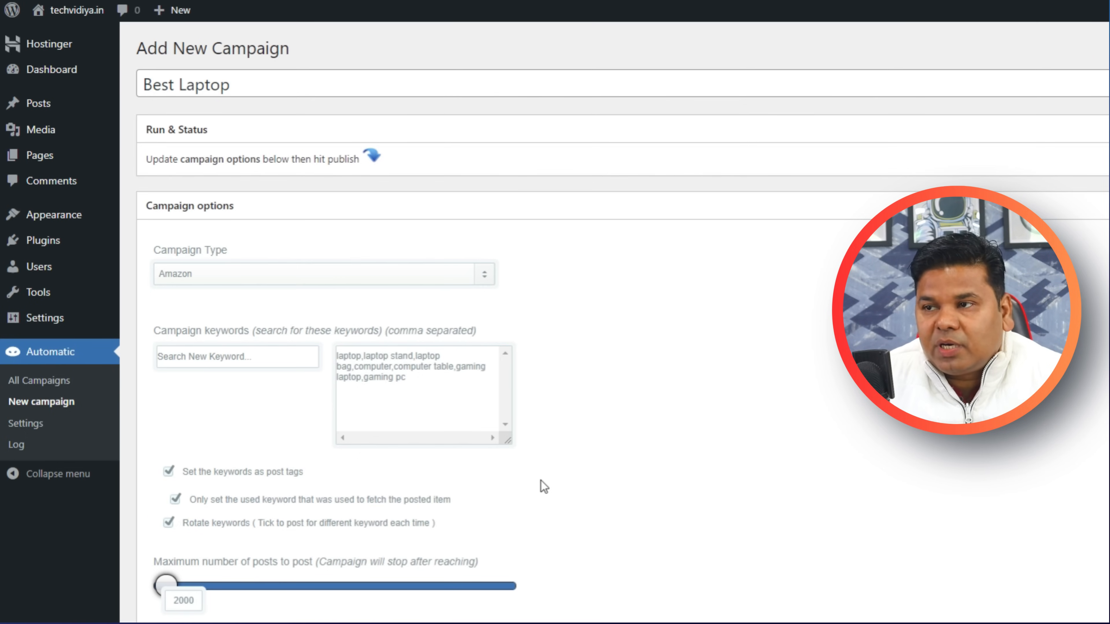
Lower the campaign's maximum number of posts from 2000 to 200.
scroll(550, 485, down, 6)
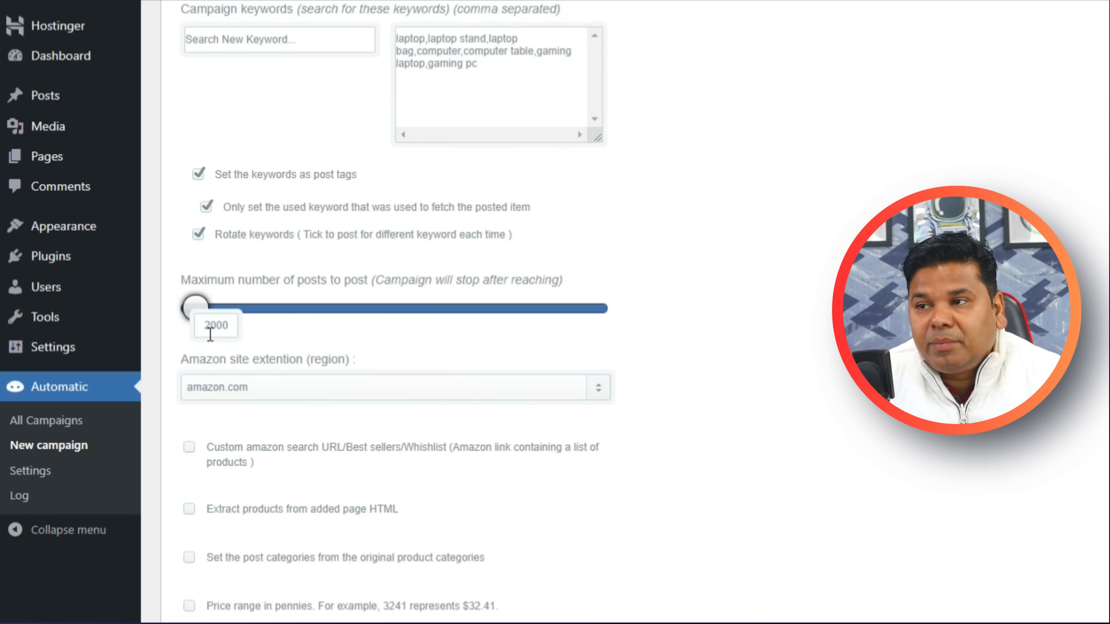
double_click(228, 328)
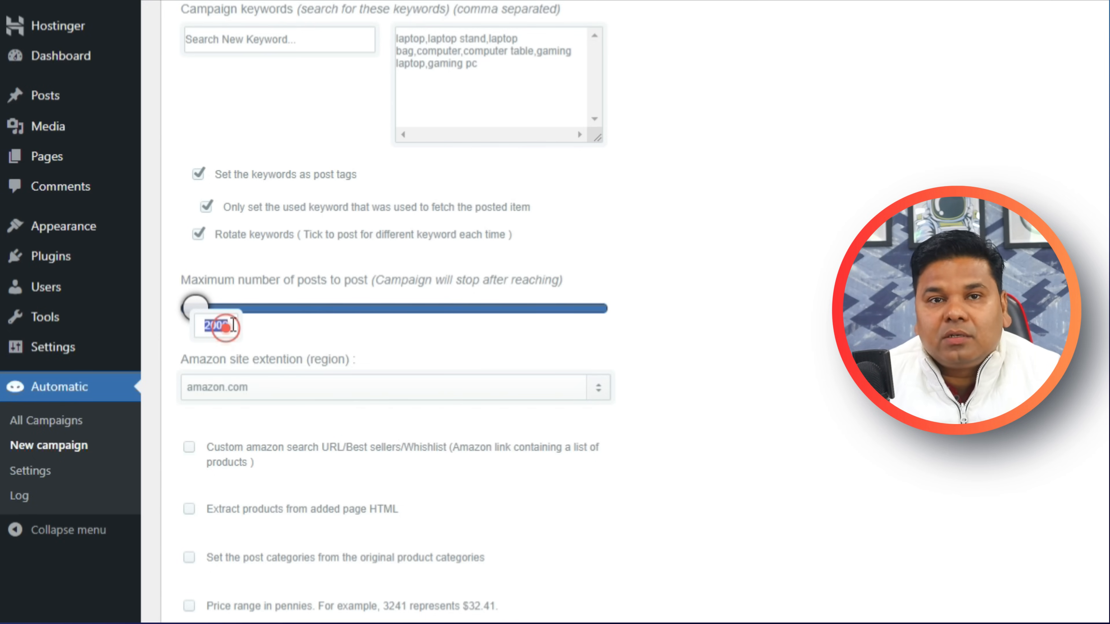
text(2)
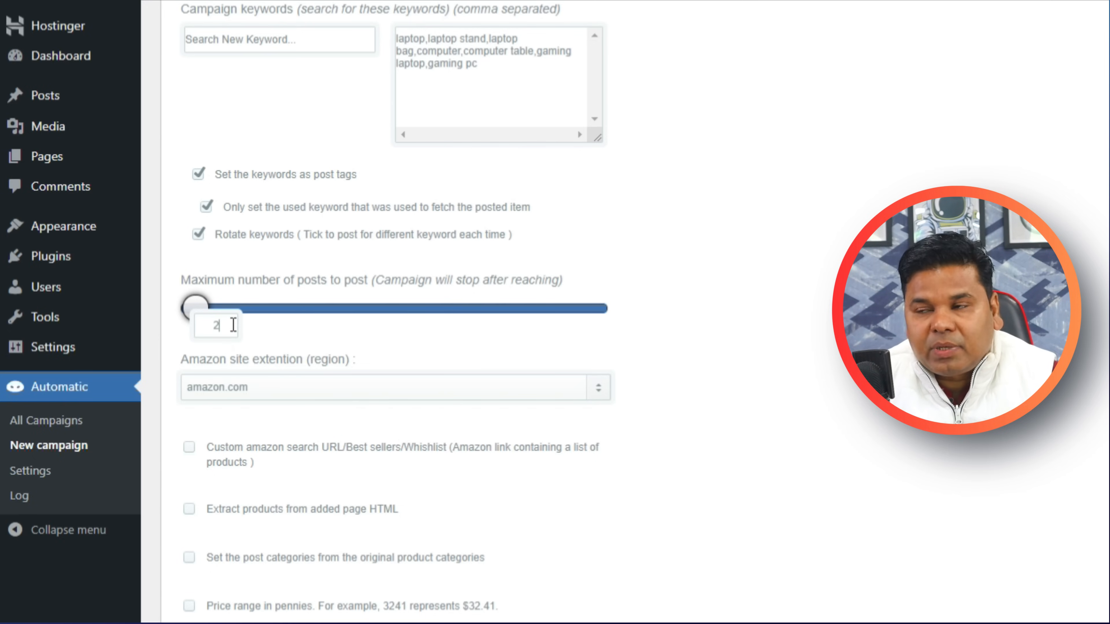
text(00)
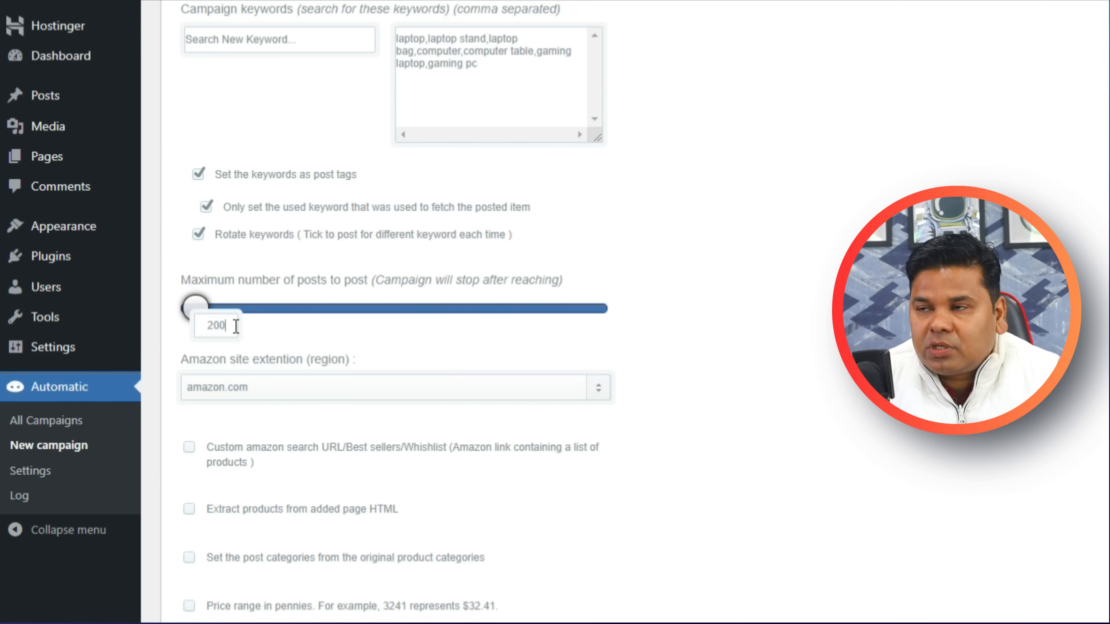
click(774, 285)
click(703, 352)
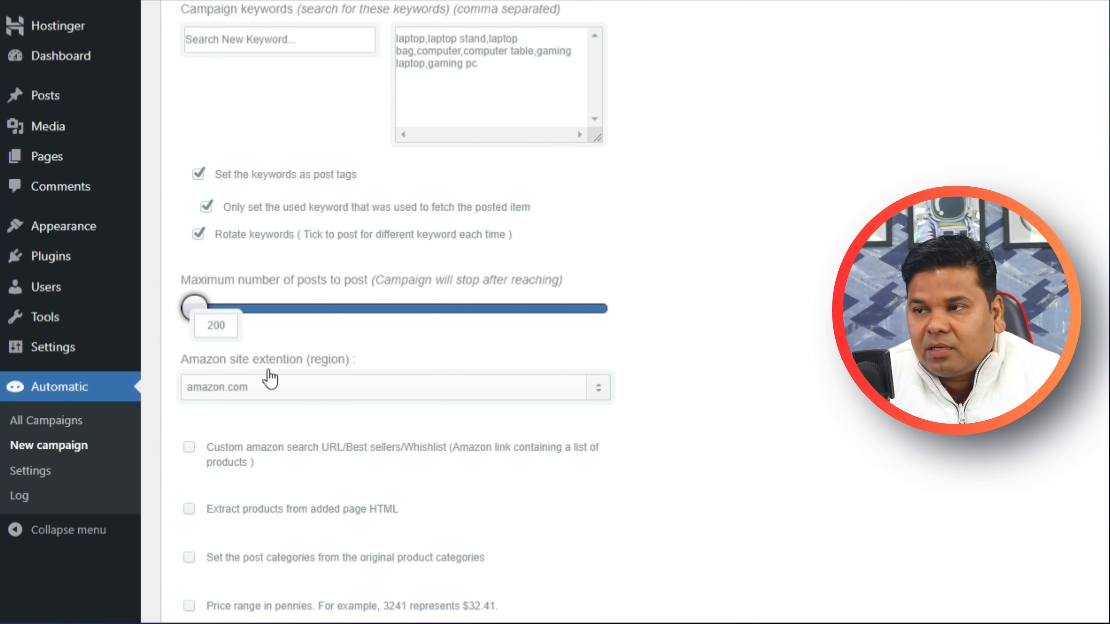
Set the campaign's Amazon region to amazon.in.
click(274, 398)
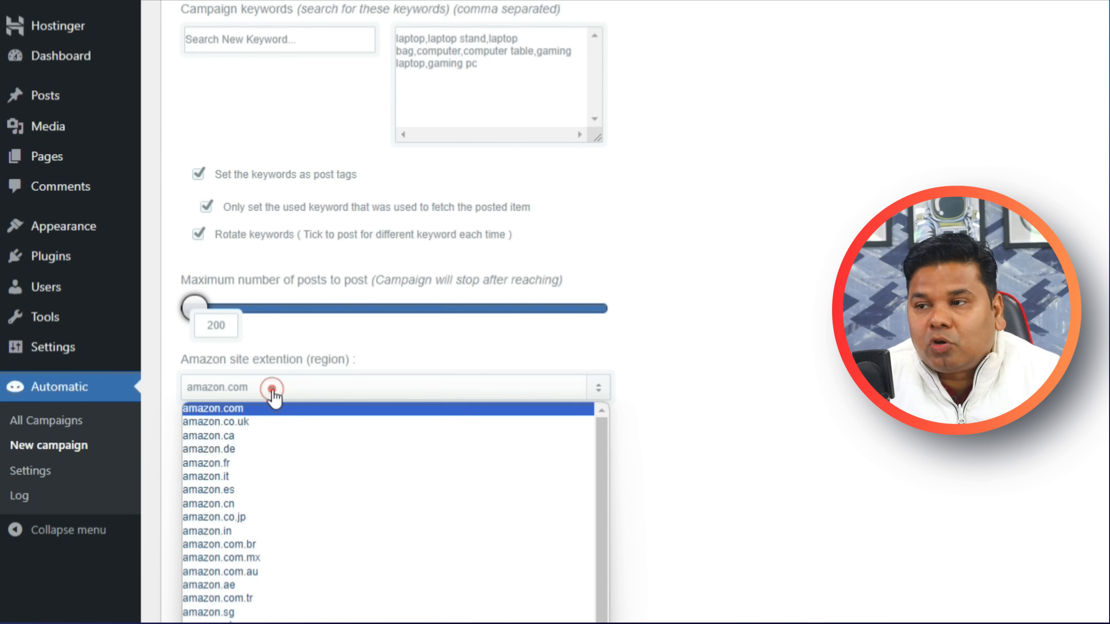
click(262, 530)
scroll(674, 441, down, 5)
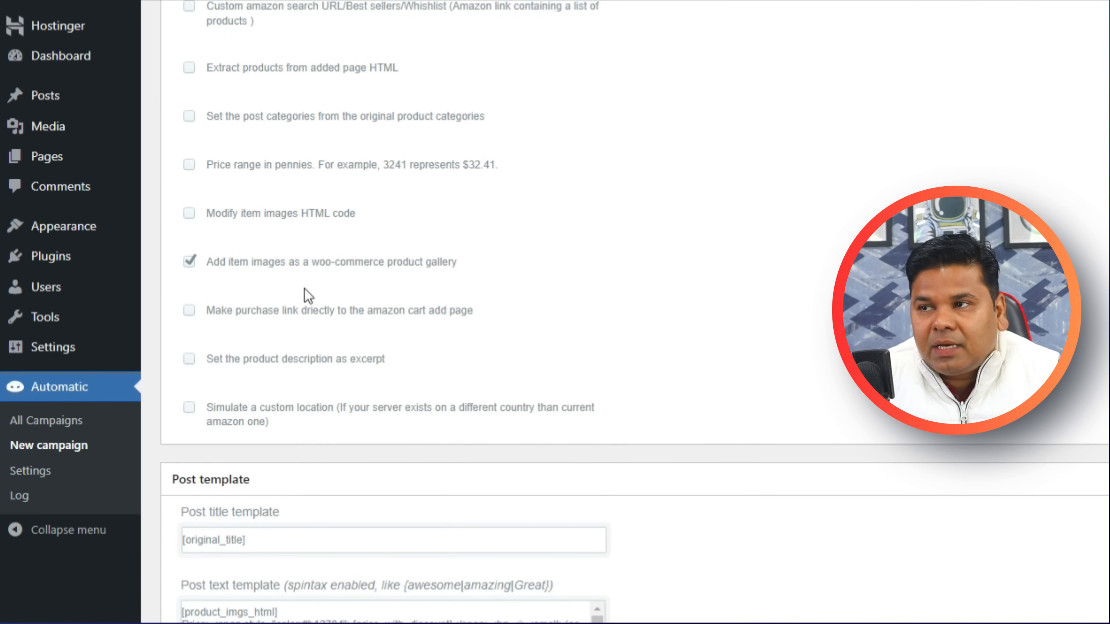
Enable title-based image names and media titles, source alt text with title fallback, and don't save featured images.
scroll(306, 289, up, 6)
scroll(673, 386, down, 6)
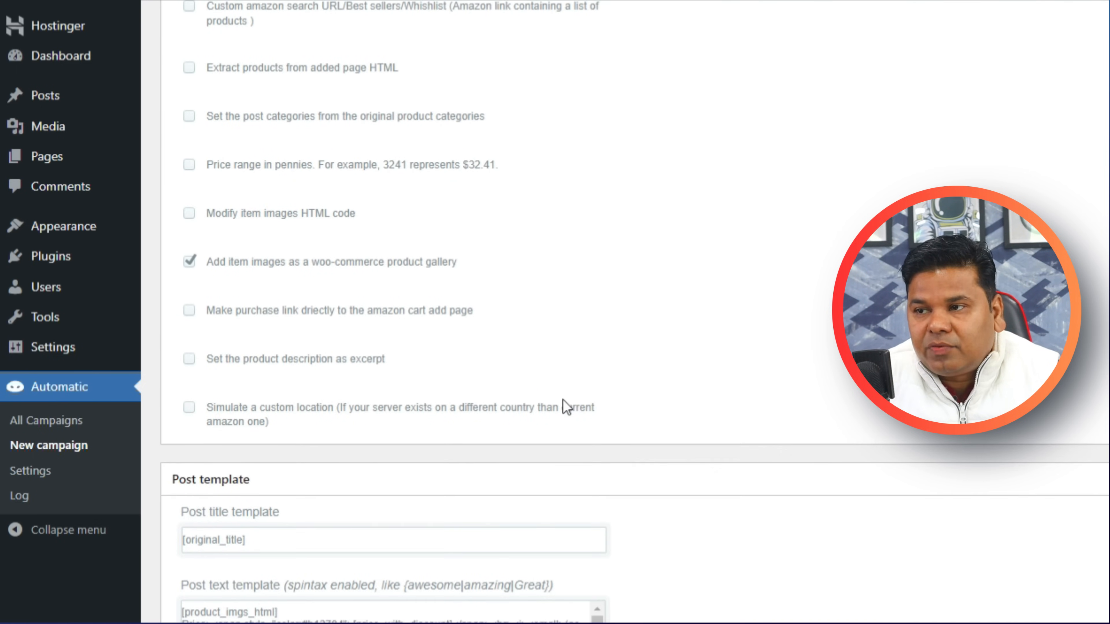
scroll(654, 441, down, 15)
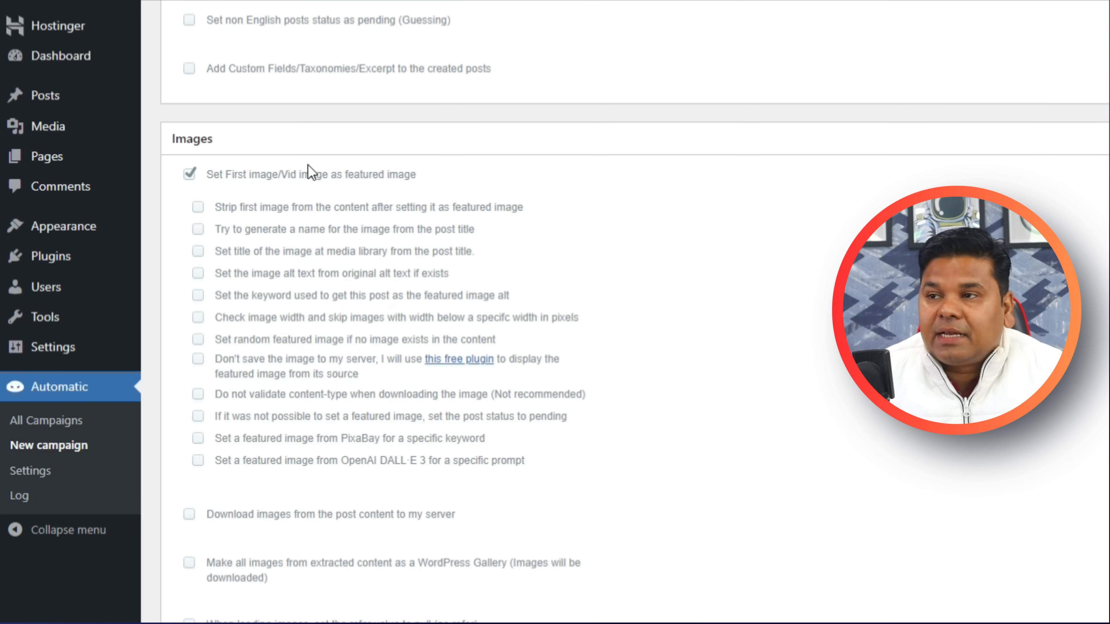
click(199, 232)
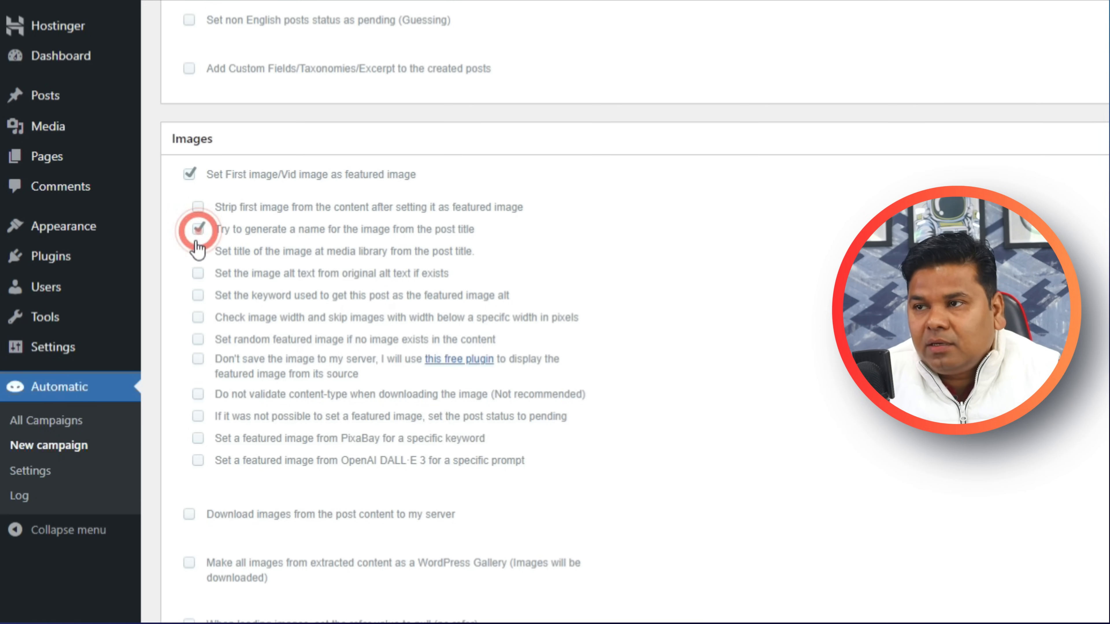
click(199, 253)
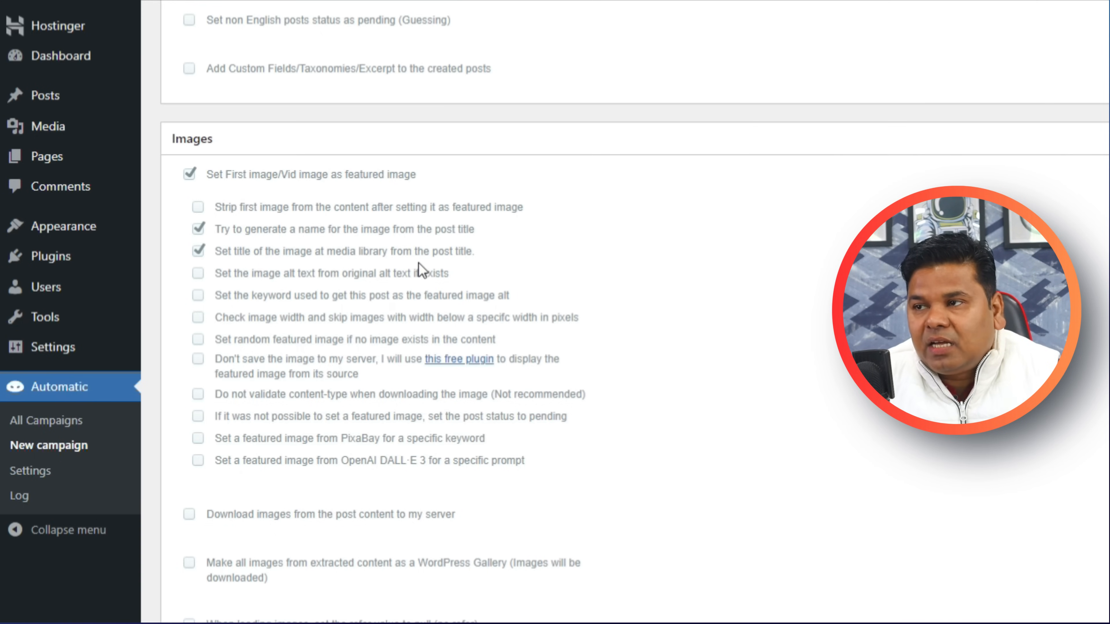
click(199, 274)
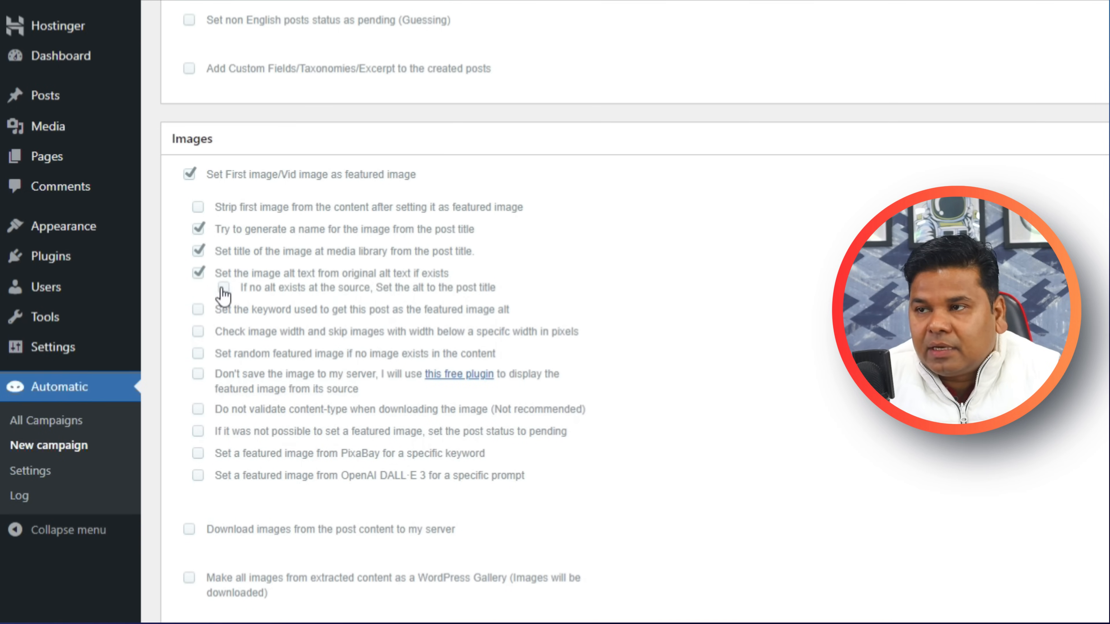
click(223, 286)
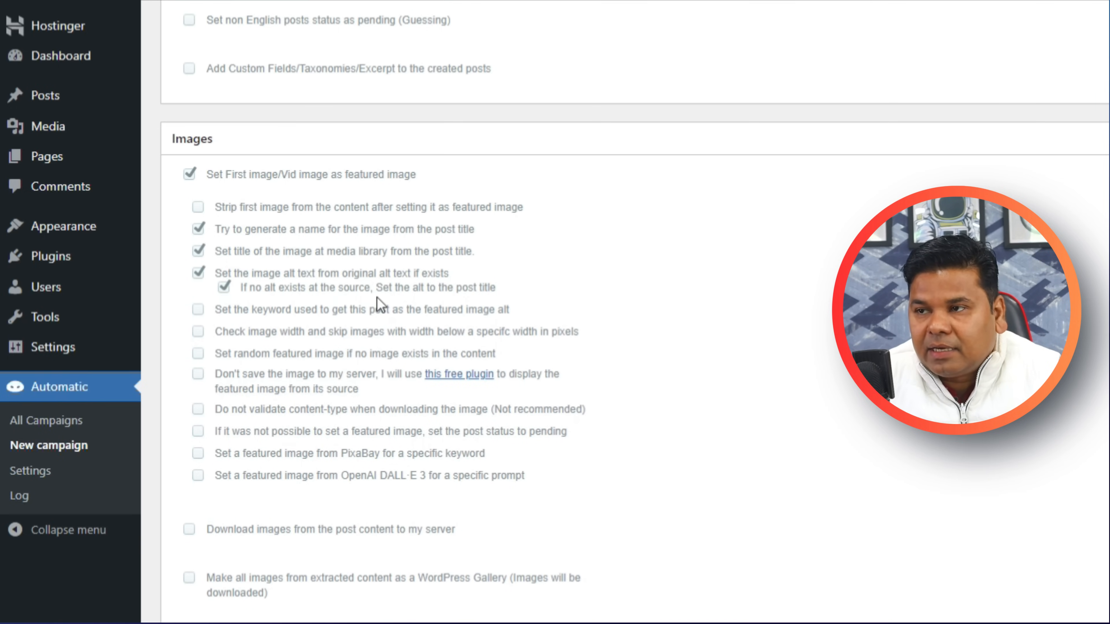
click(200, 378)
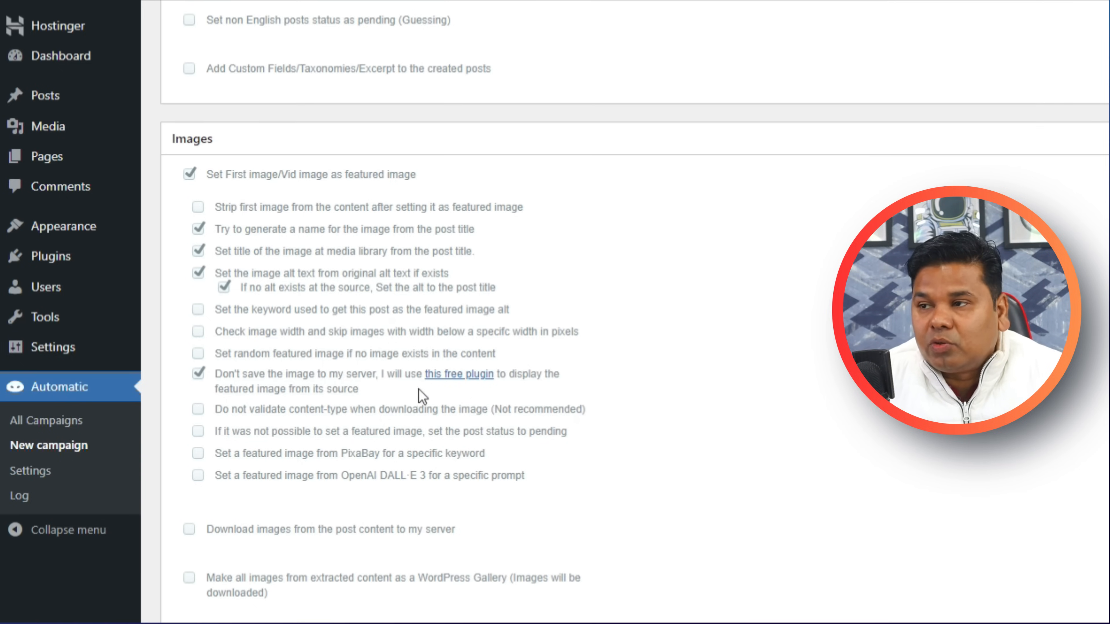
Download the Featured Image from URL plugin and return to the campaign.
click(448, 380)
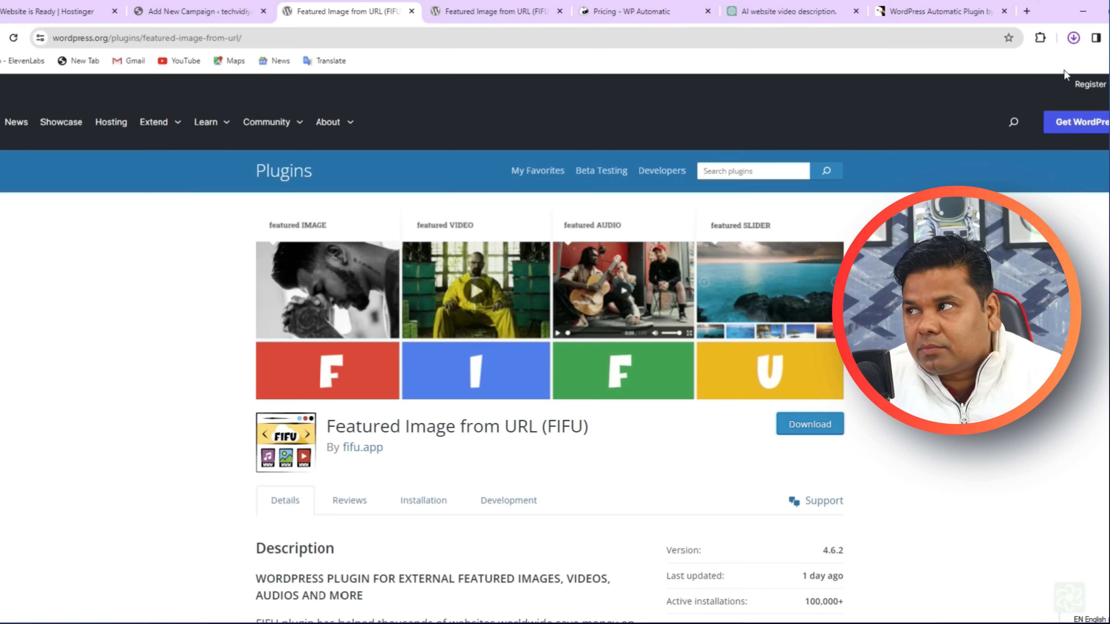
click(1074, 39)
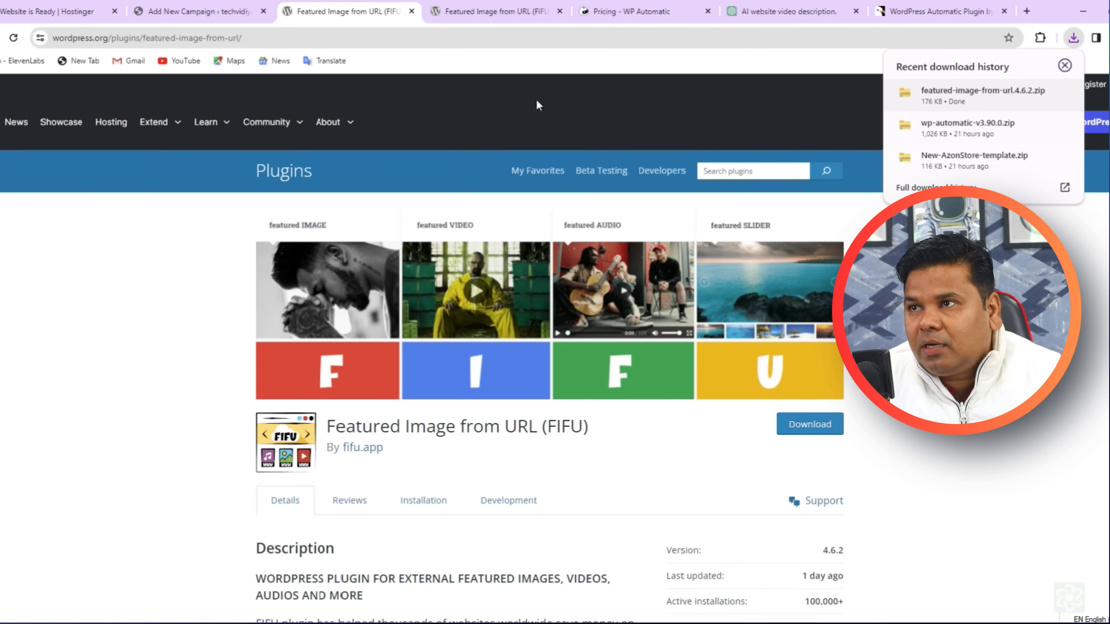
click(205, 13)
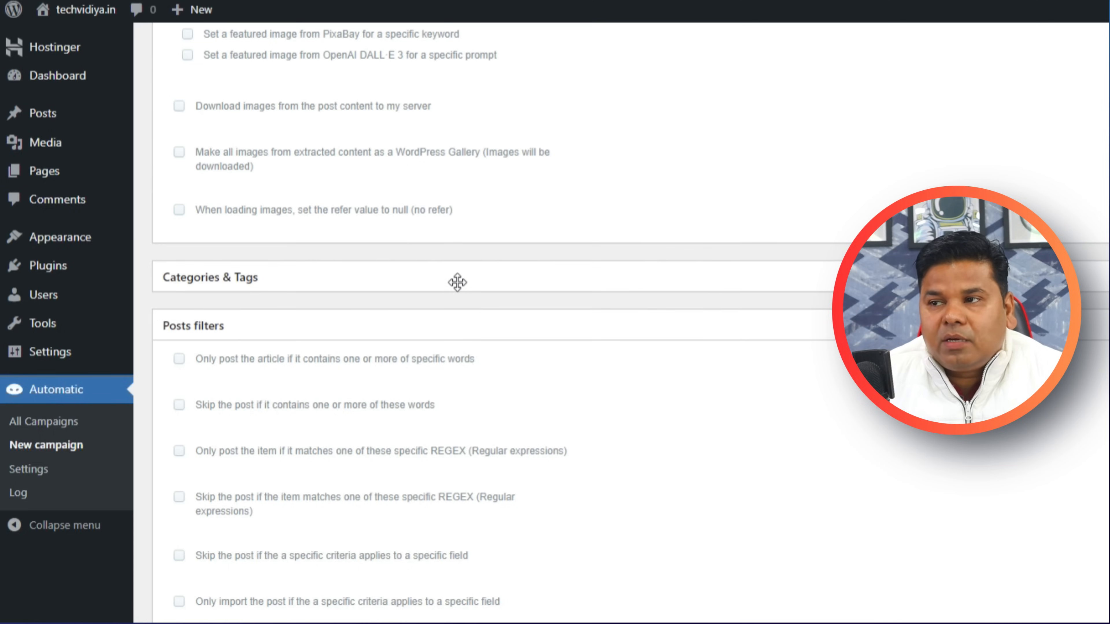
Post items into the Computer and laptop category and add a canonical tag to the original product.
click(370, 287)
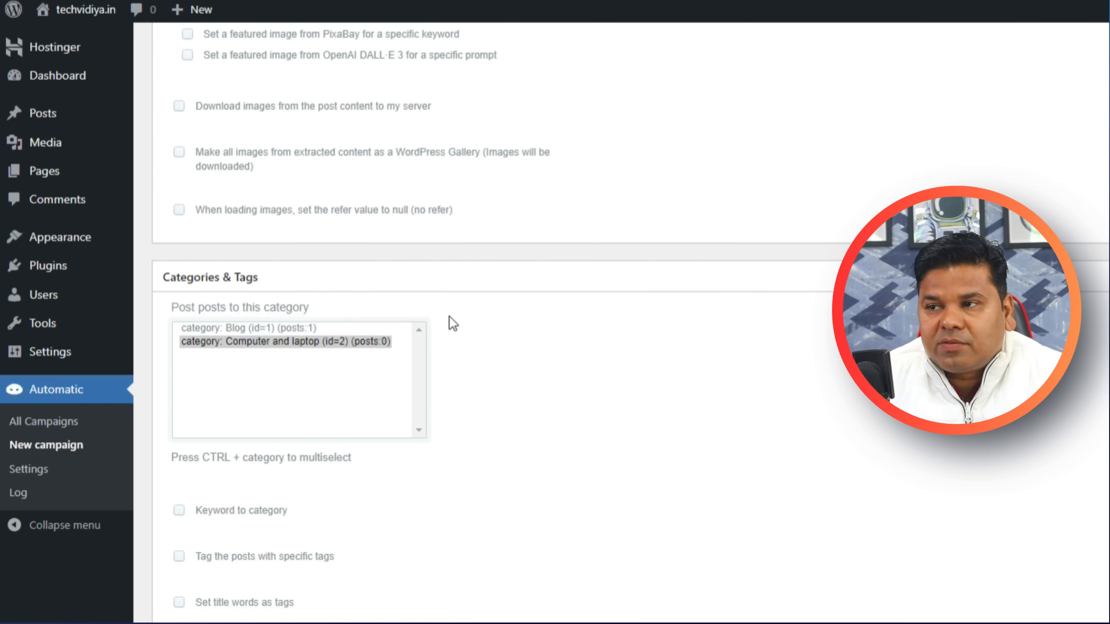
click(252, 344)
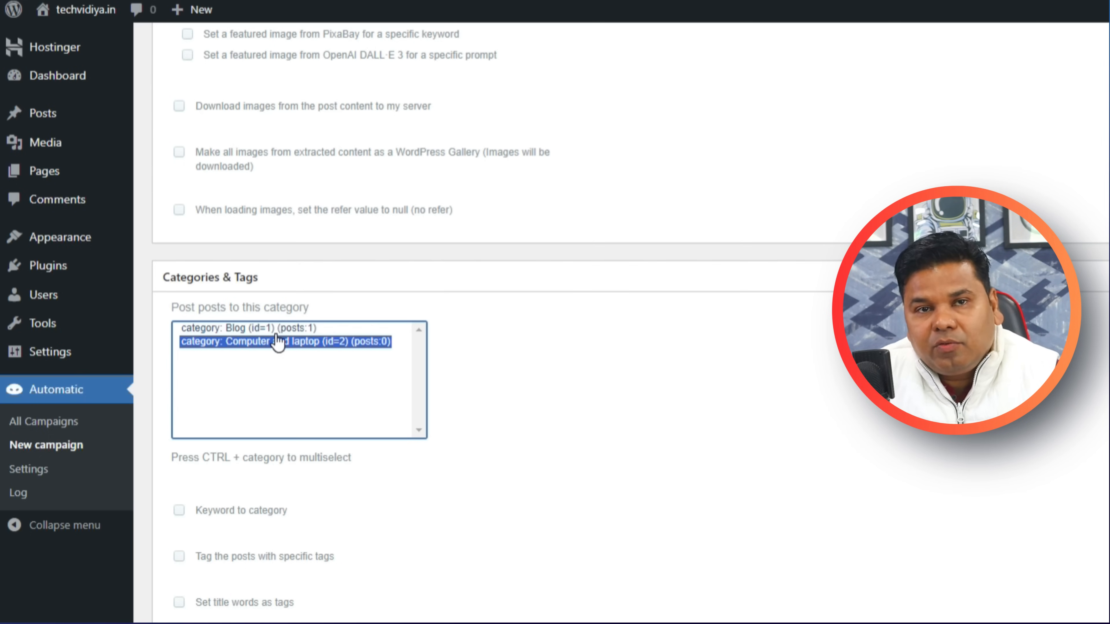
scroll(281, 343, down, 15)
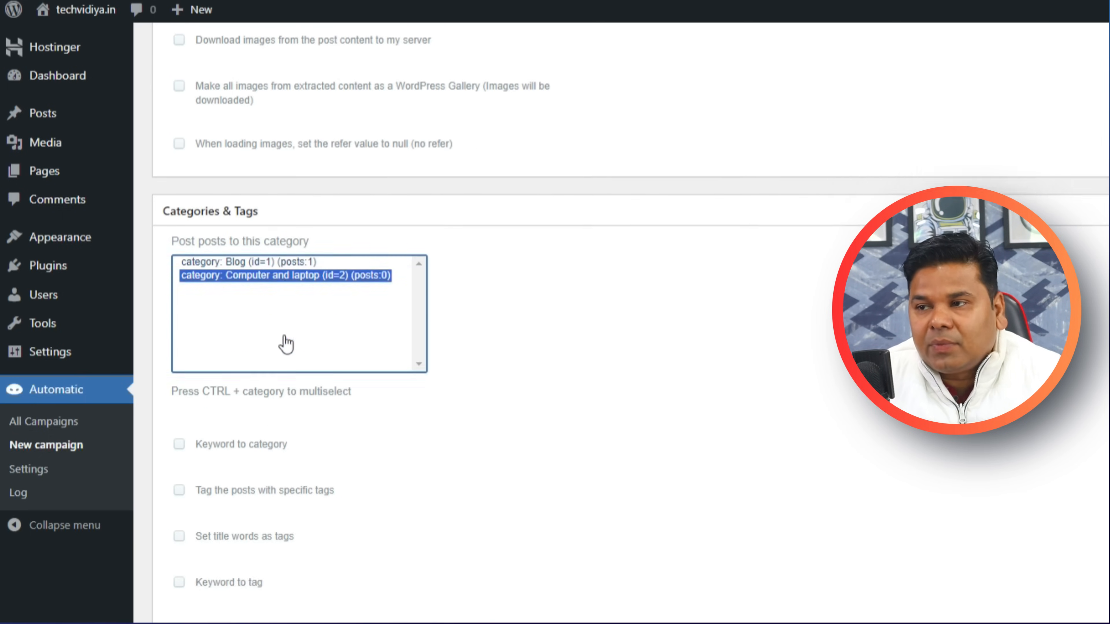
scroll(515, 445, down, 10)
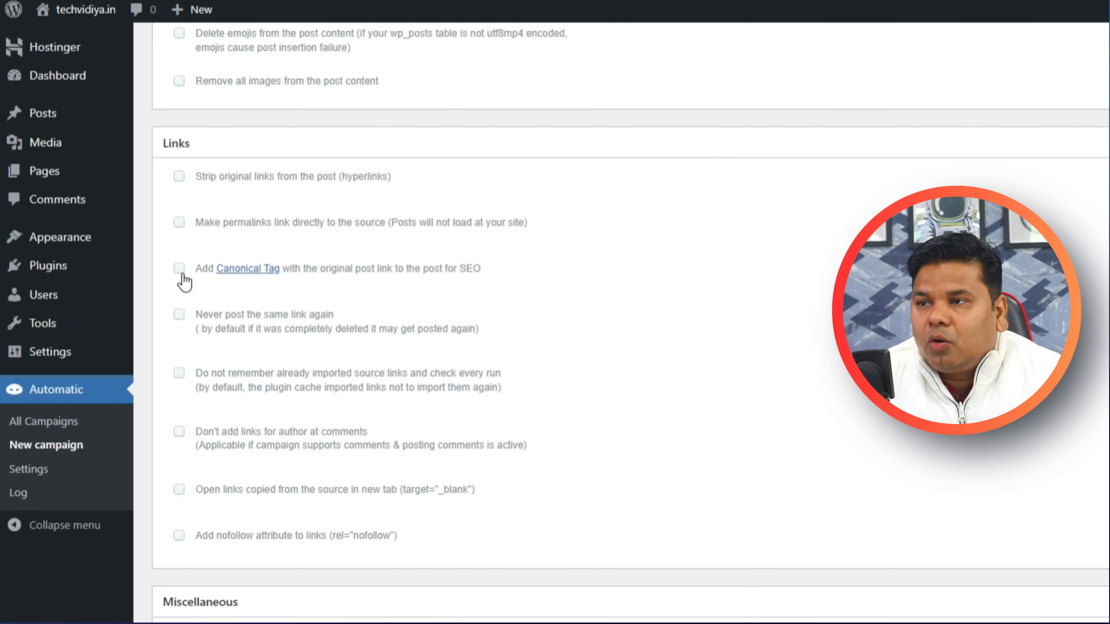
click(179, 268)
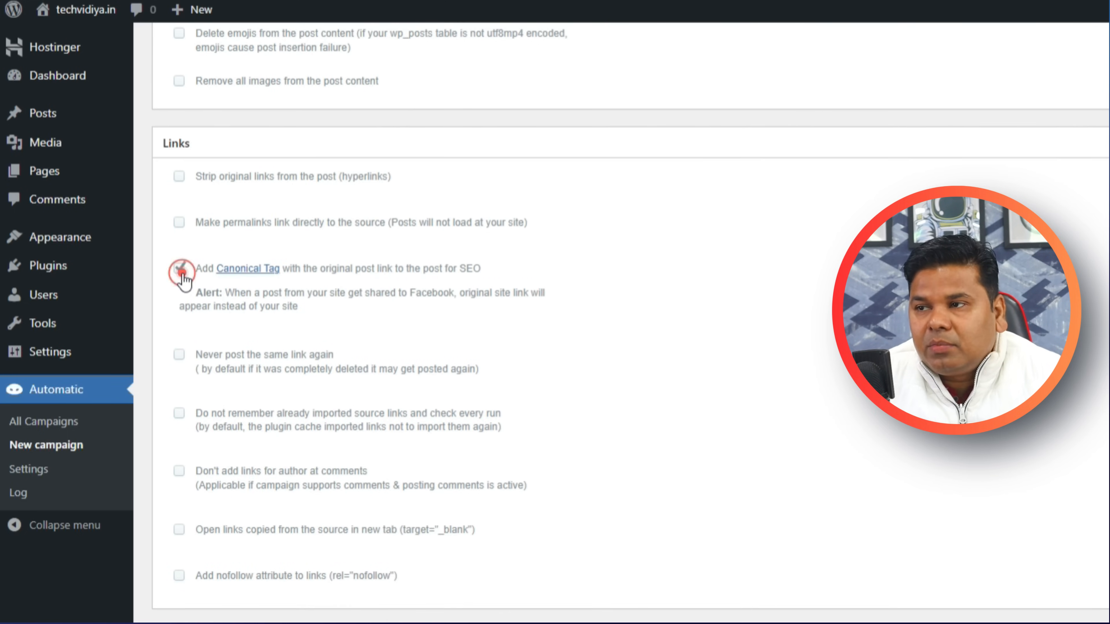
scroll(388, 435, down, 4)
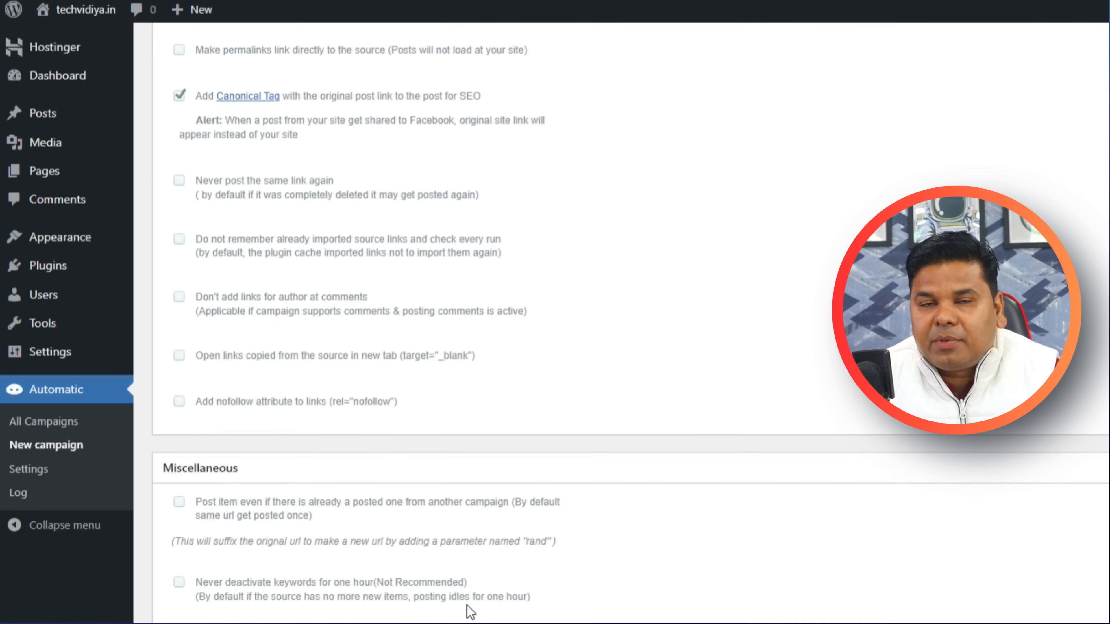
scroll(886, 545, up, 20)
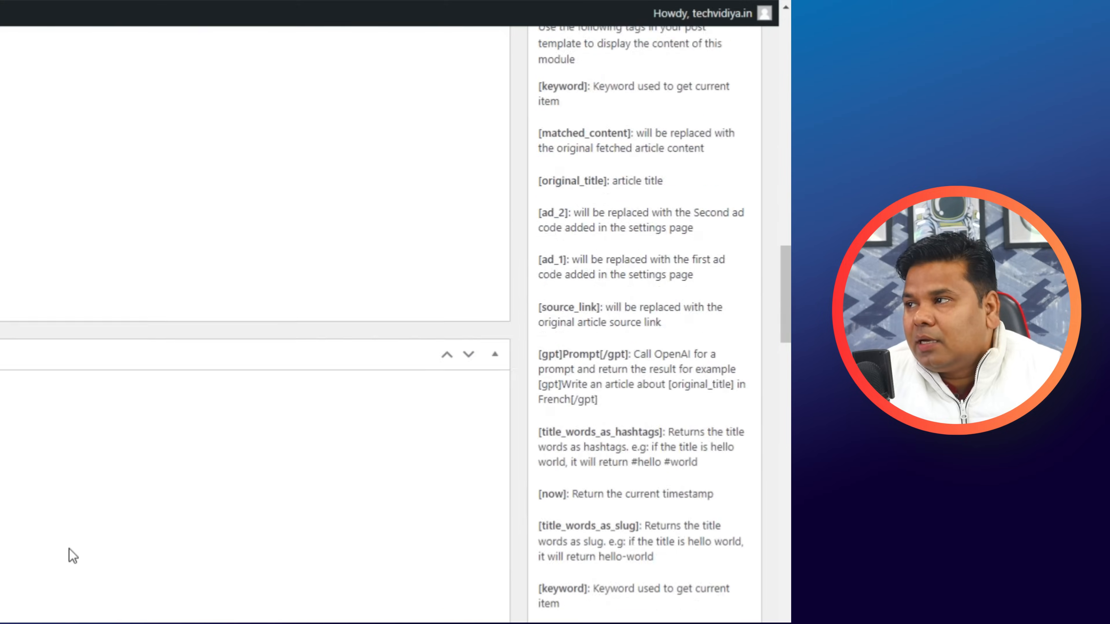
Change the update interval from 60 to 3 hours and publish the campaign.
scroll(73, 556, up, 15)
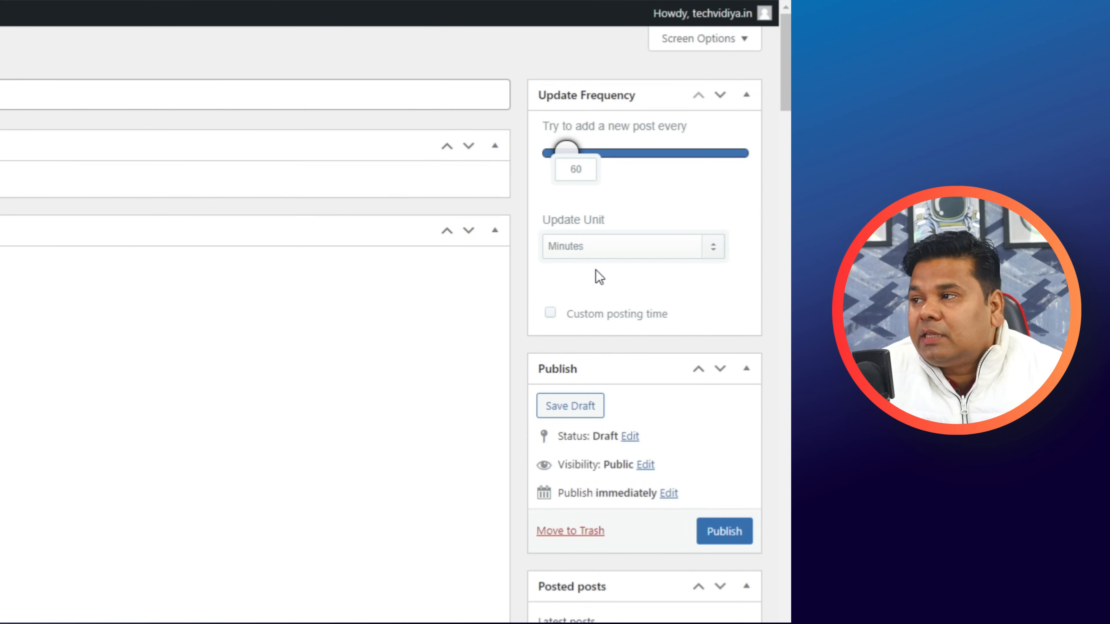
click(586, 249)
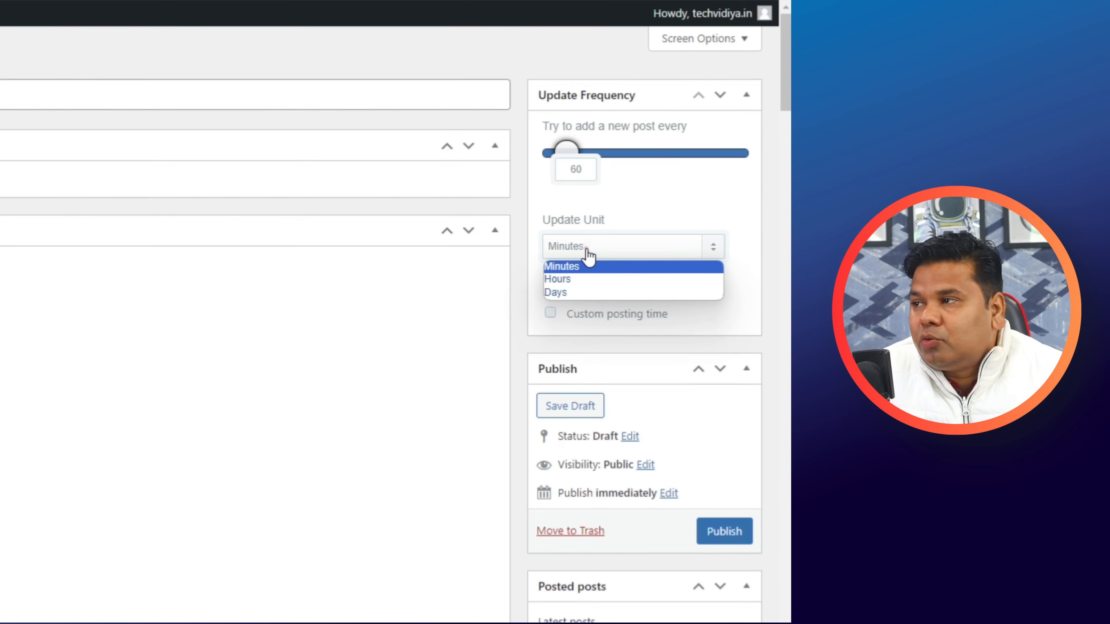
click(578, 278)
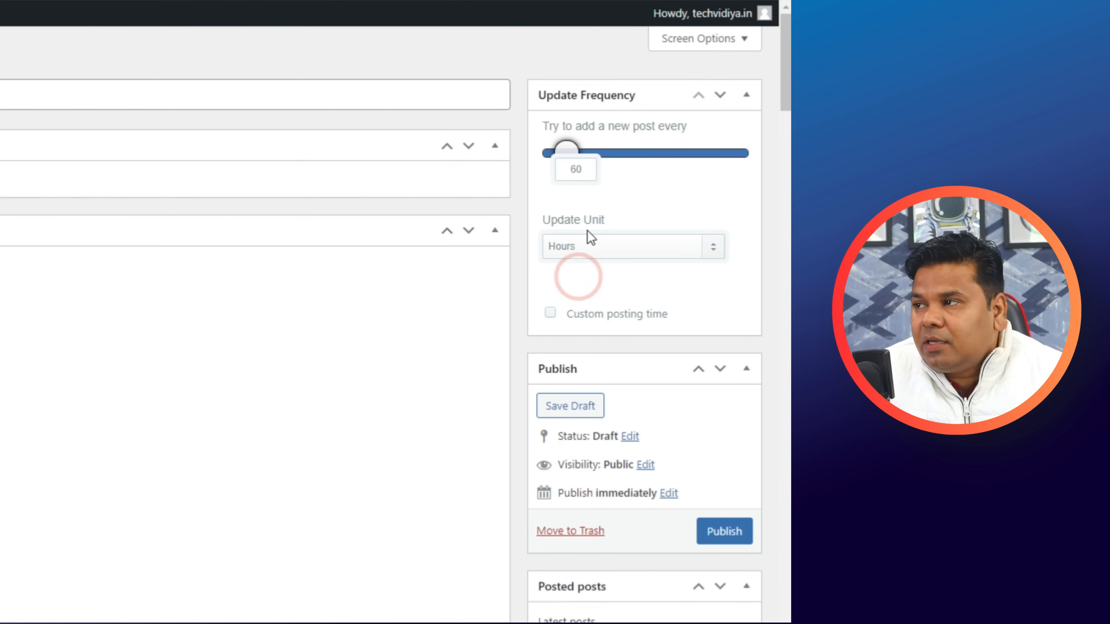
double_click(585, 170)
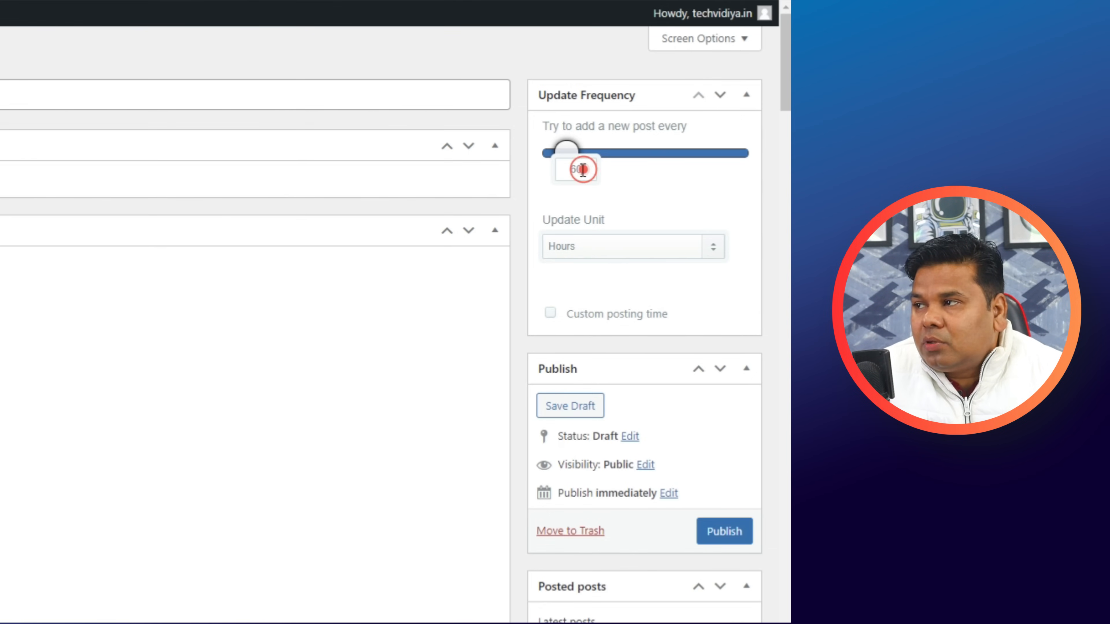
text(3)
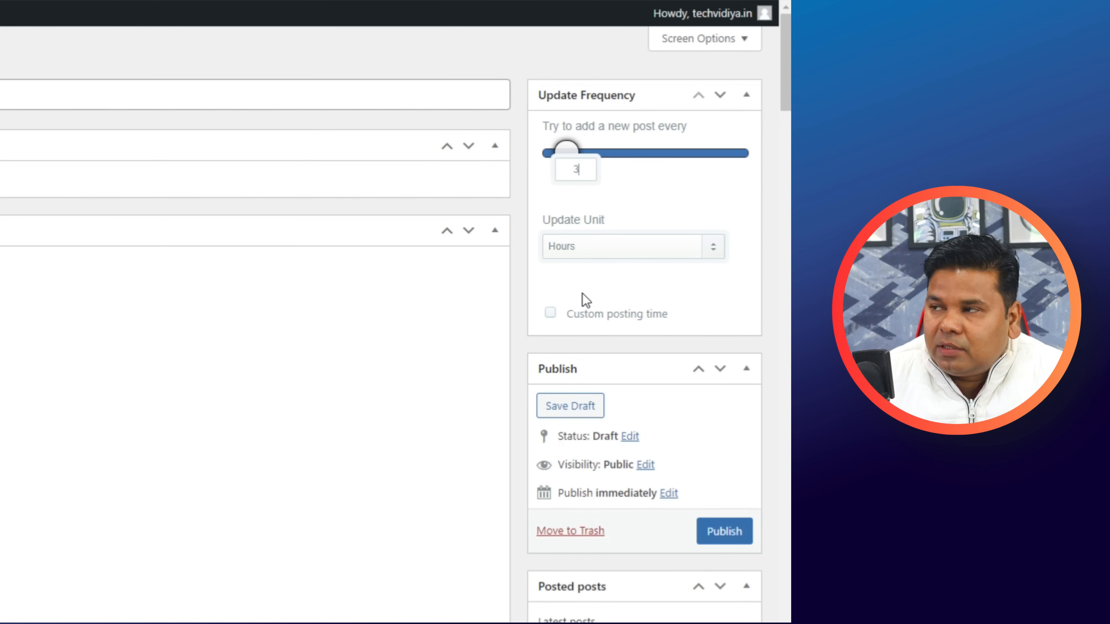
click(650, 196)
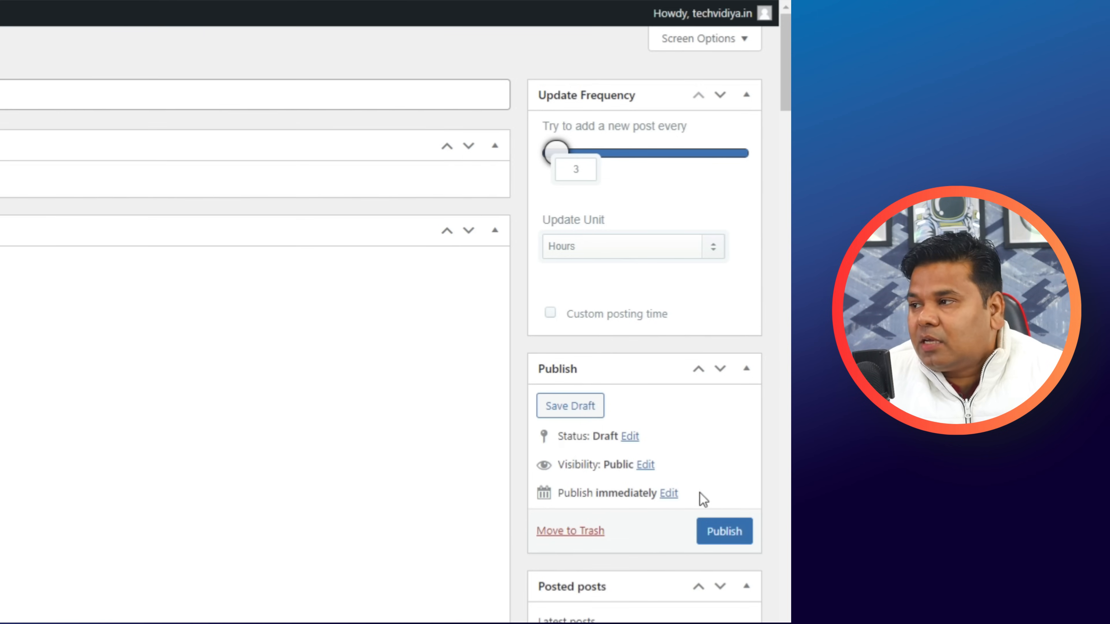
click(724, 534)
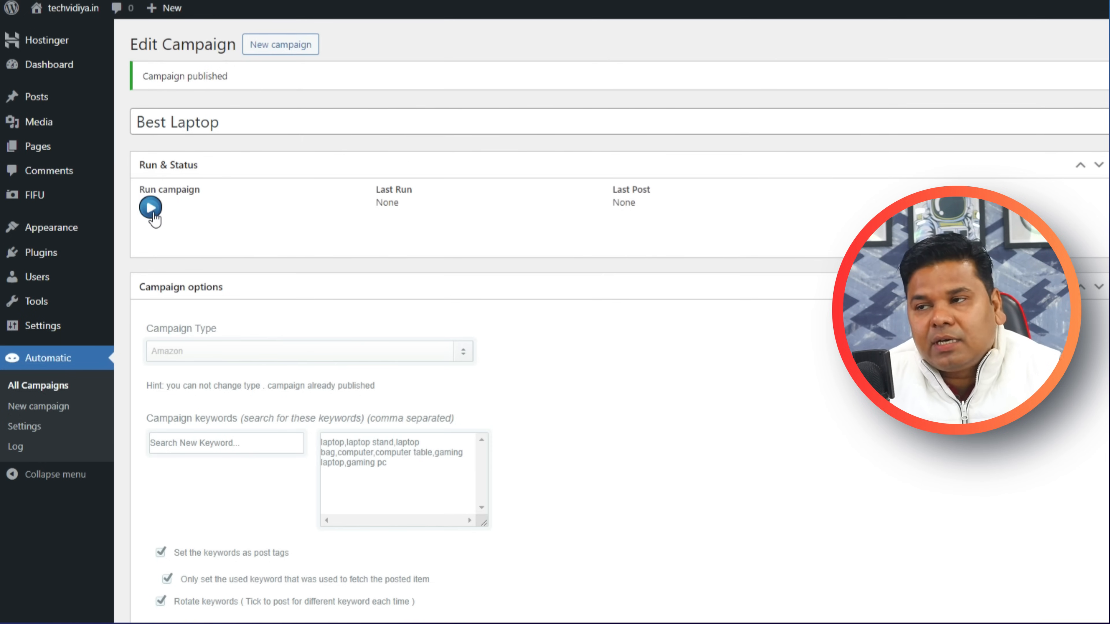
Open the live site's front page in a new tab and look it over.
mouse_move(73, 15)
right_click(59, 35)
click(82, 48)
key(ctrl+Tab)
scroll(27, 267, down, 10)
scroll(27, 267, up, 10)
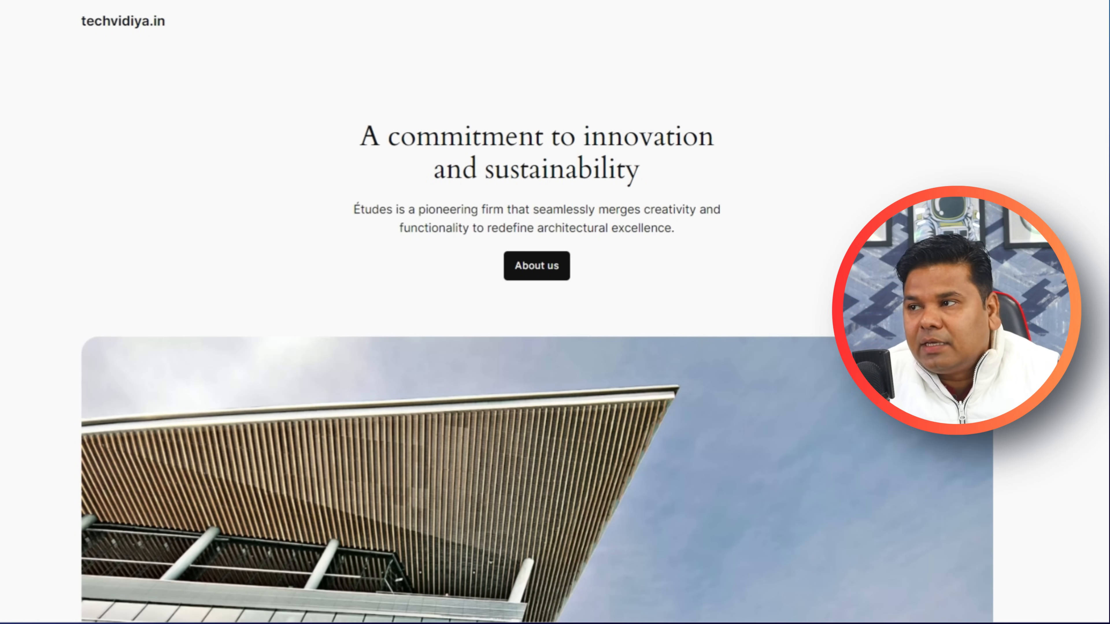
scroll(733, 193, down, 20)
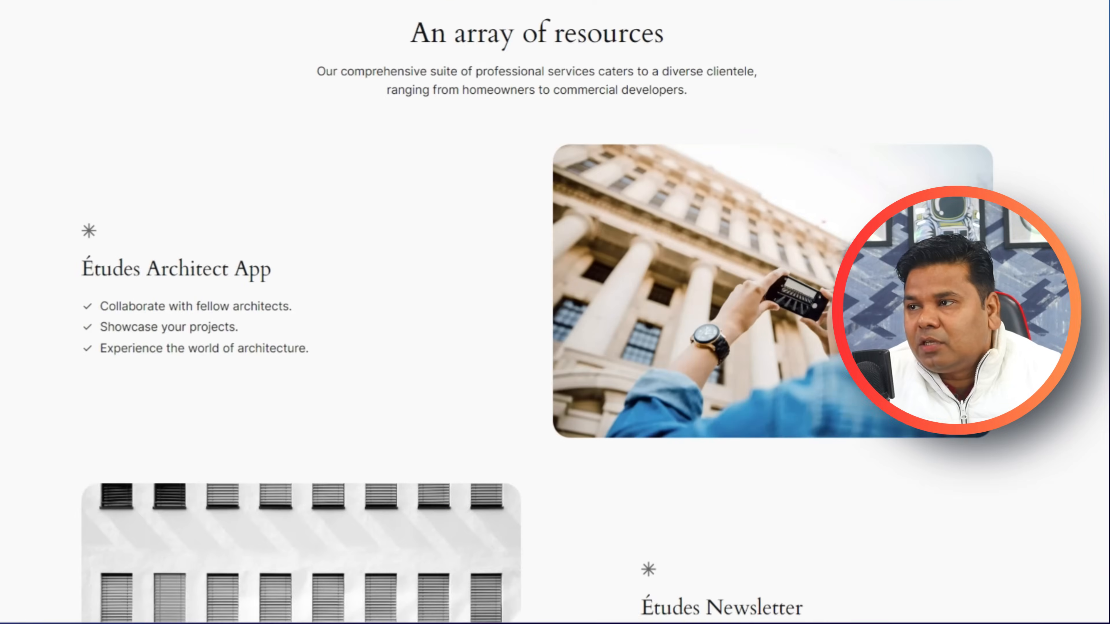
scroll(290, 24, down, 3)
scroll(289, 23, up, 20)
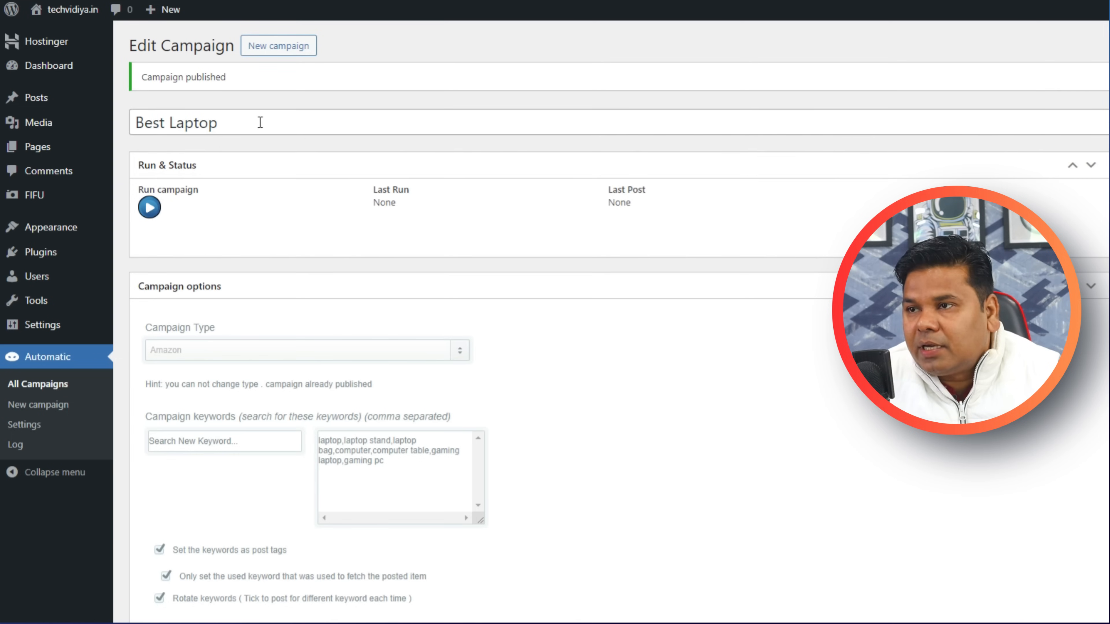
Run the Best Laptop campaign to fetch Amazon products, then open All Posts.
click(146, 210)
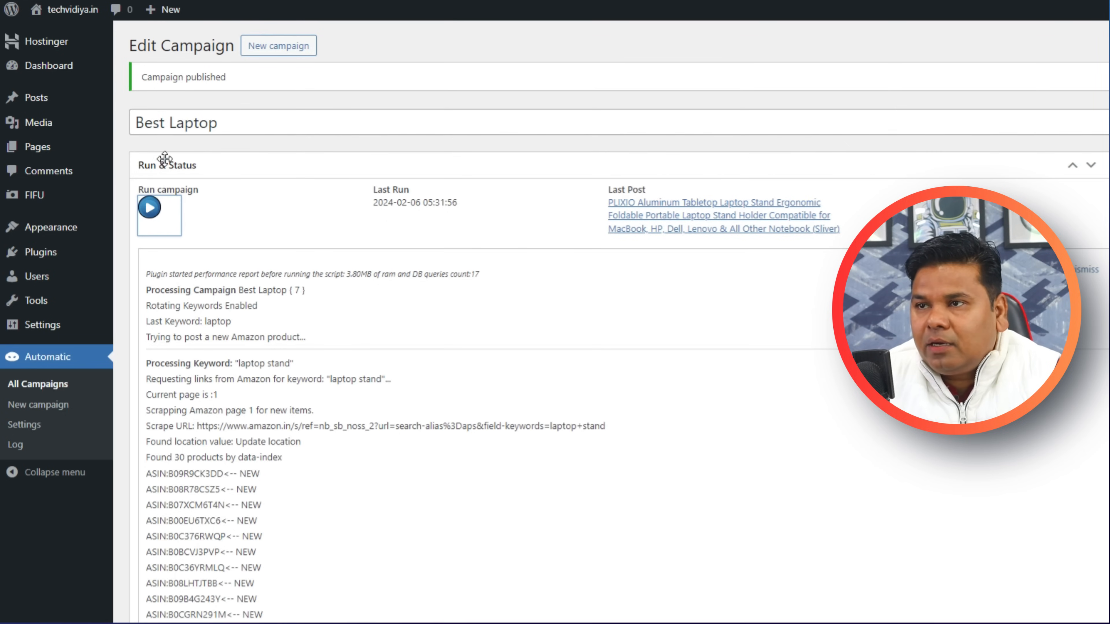
mouse_move(48, 103)
click(139, 100)
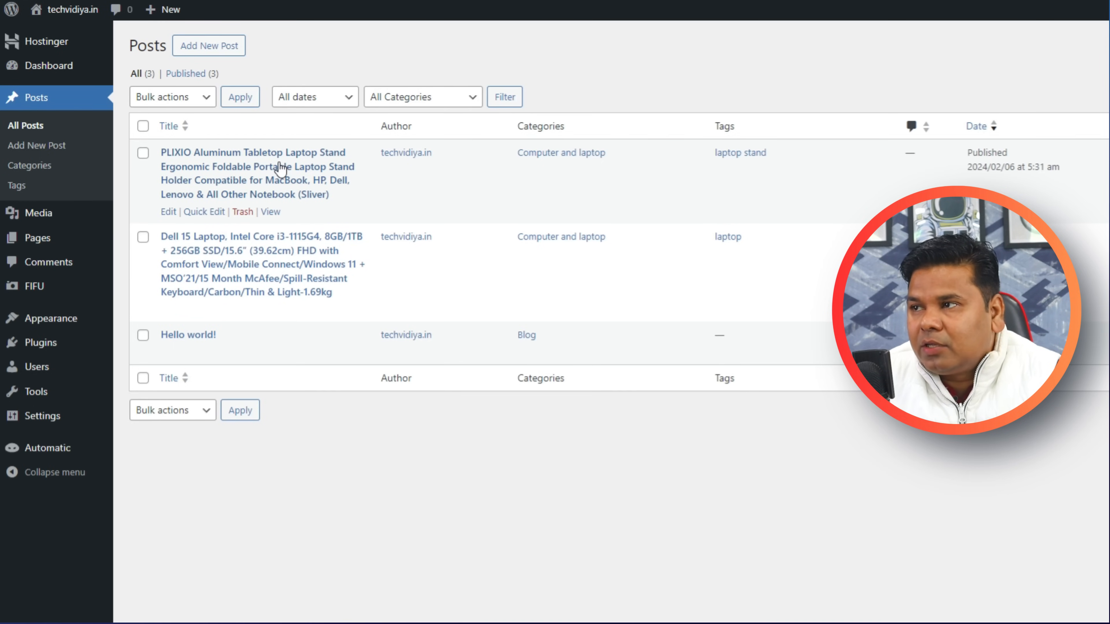
click(272, 212)
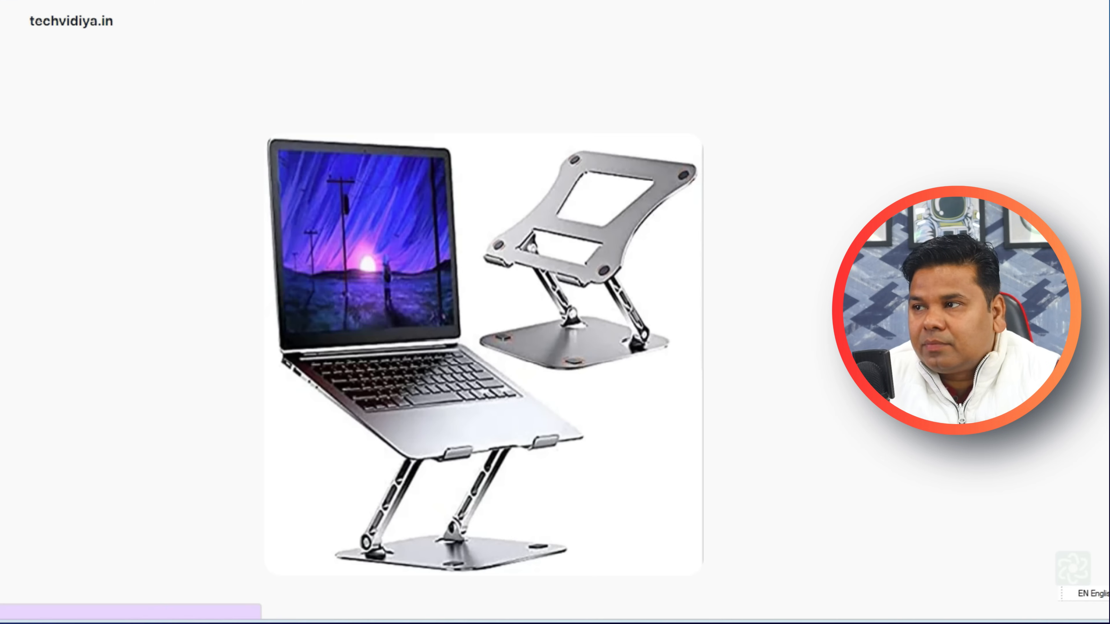
scroll(805, 329, down, 10)
scroll(733, 359, up, 6)
scroll(742, 334, up, 3)
scroll(584, 290, down, 12)
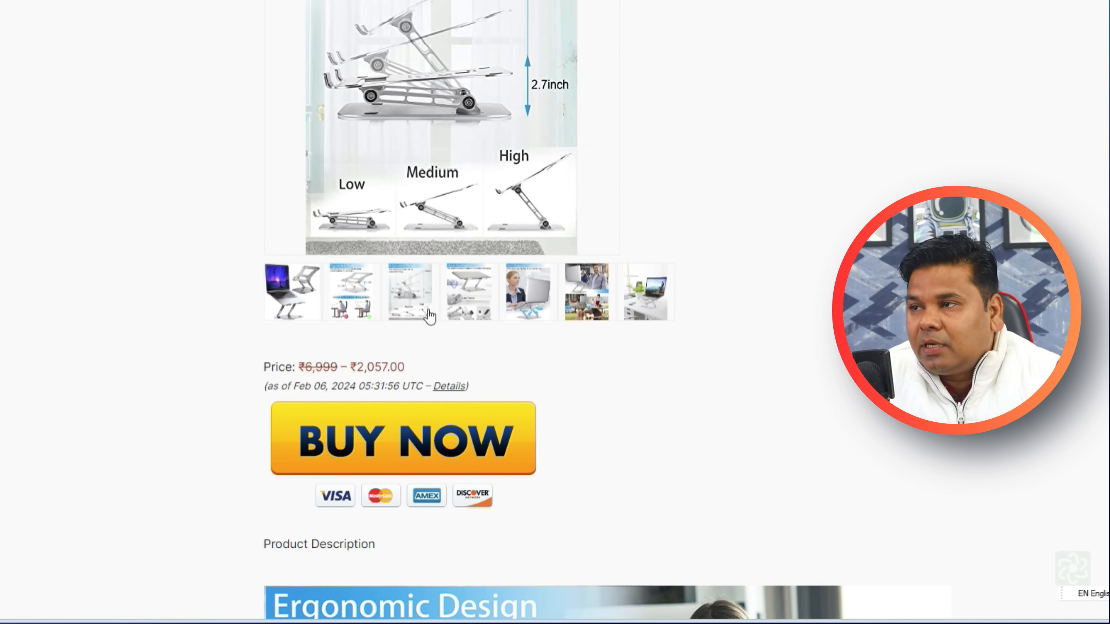
click(426, 308)
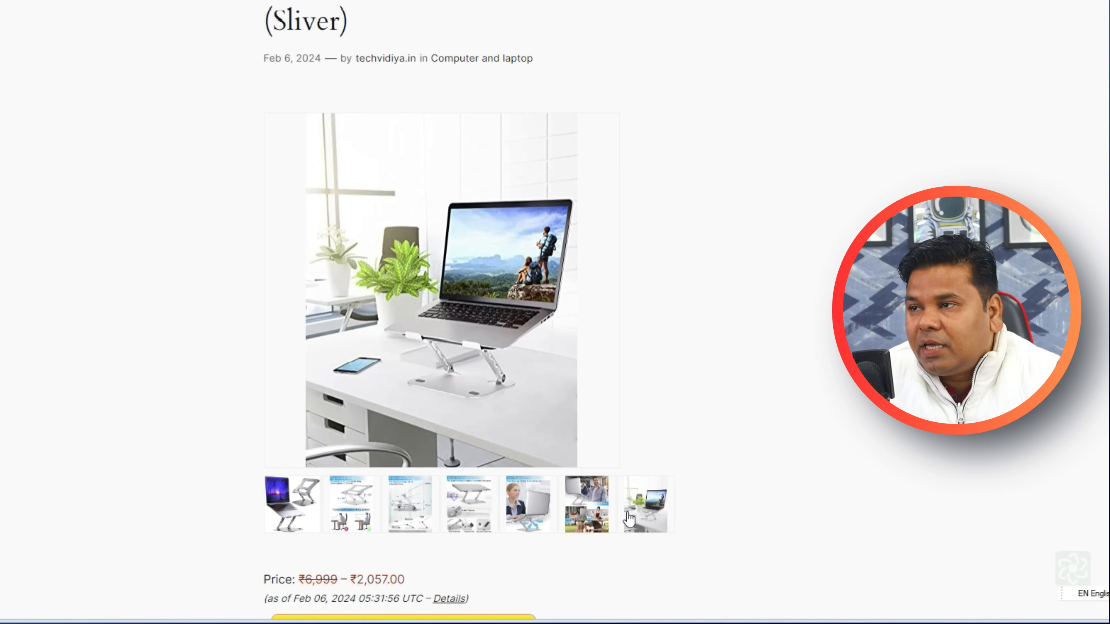
click(627, 512)
scroll(354, 429, up, 6)
scroll(453, 297, up, 5)
scroll(510, 348, down, 20)
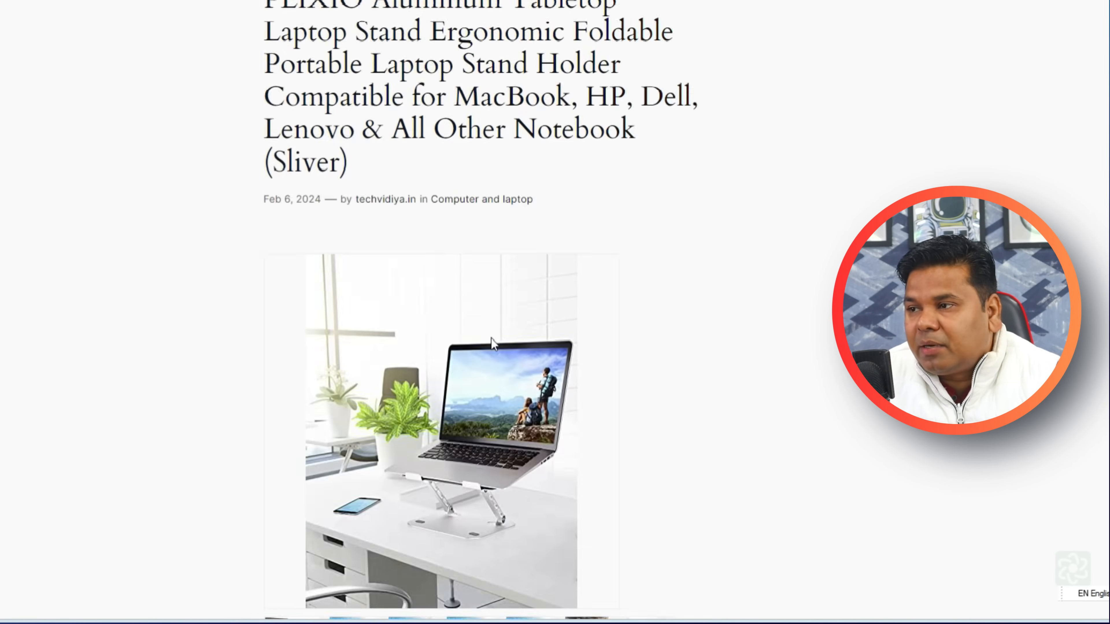
scroll(510, 348, down, 20)
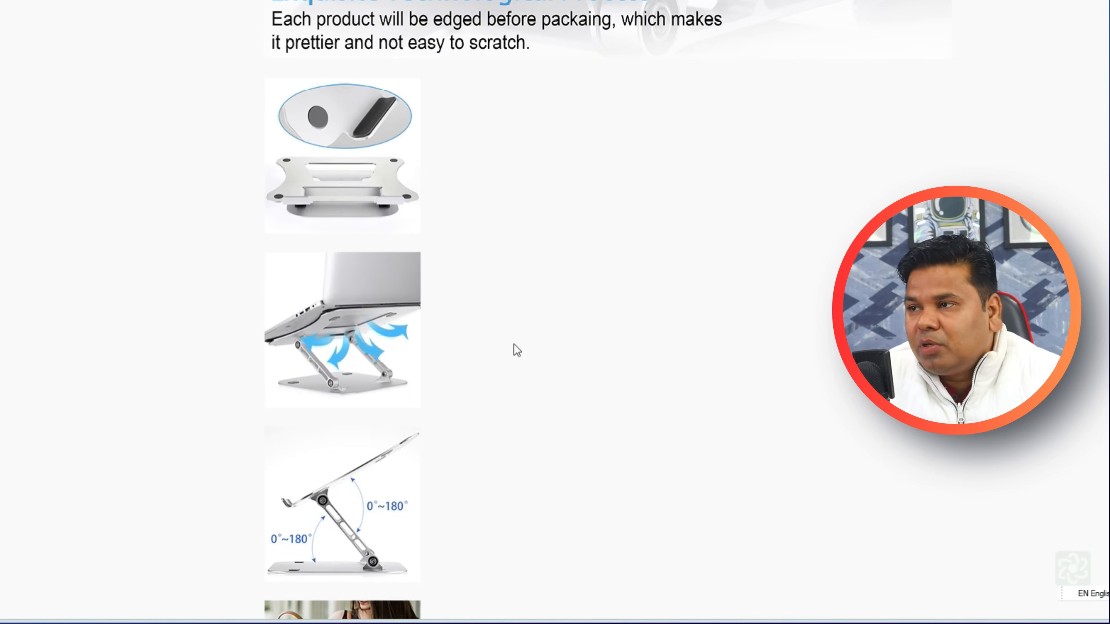
scroll(514, 344, down, 20)
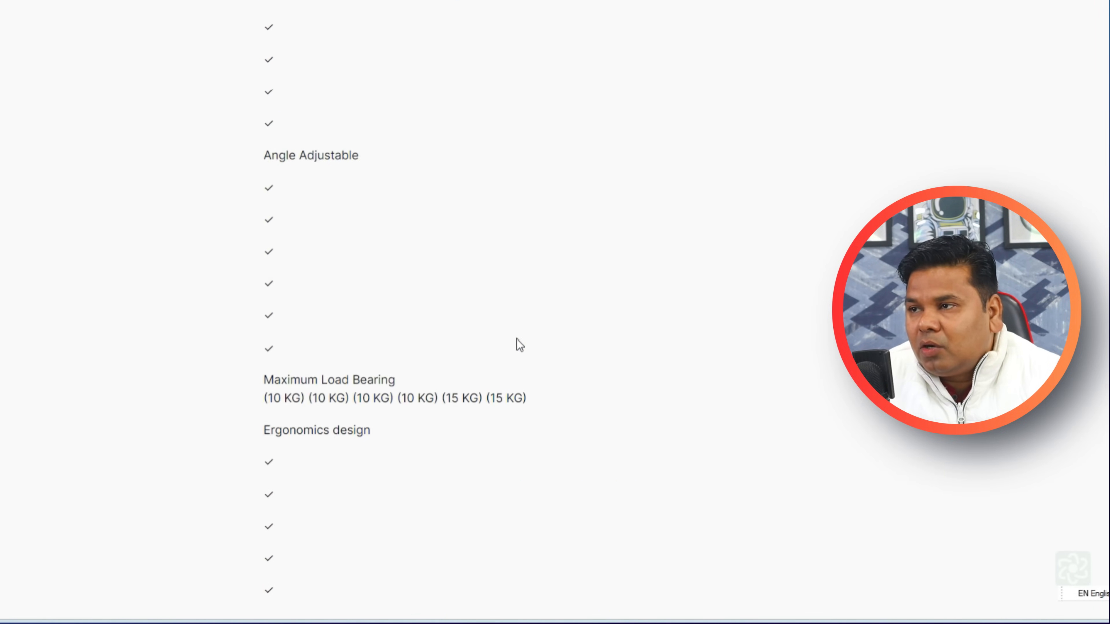
scroll(519, 343, down, 10)
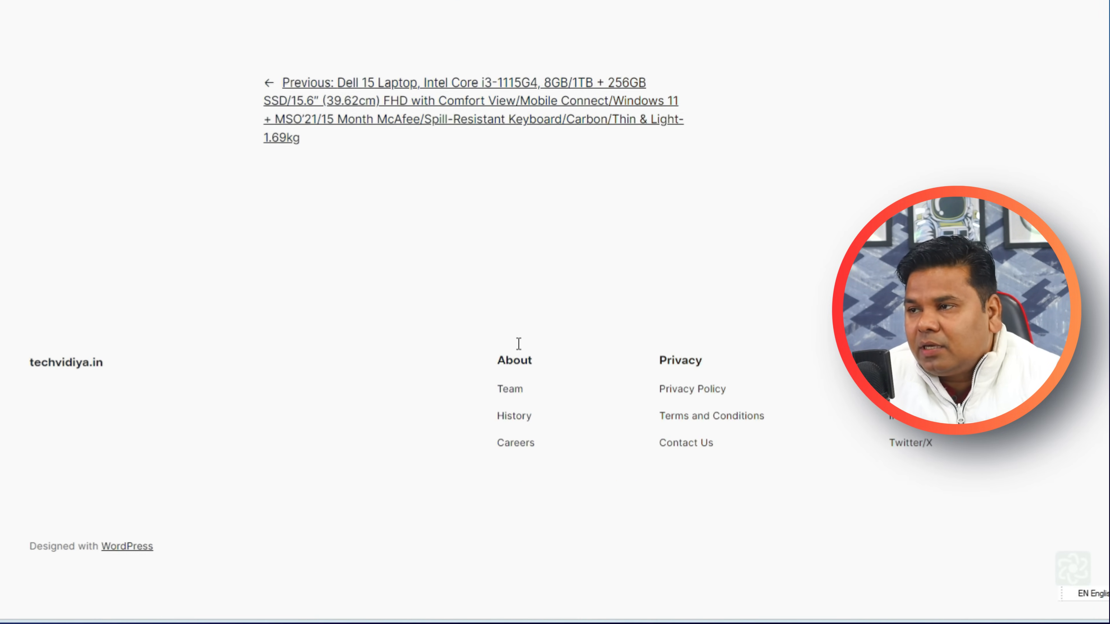
scroll(517, 345, up, 15)
scroll(517, 344, down, 5)
scroll(517, 345, down, 5)
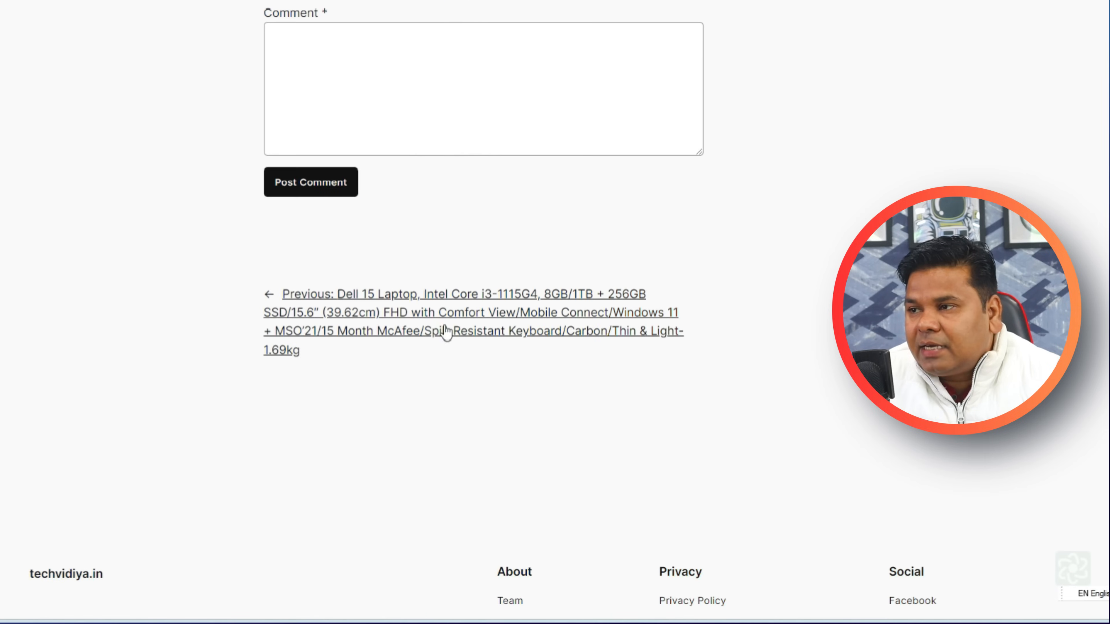
click(446, 324)
scroll(439, 319, down, 5)
scroll(289, 304, down, 5)
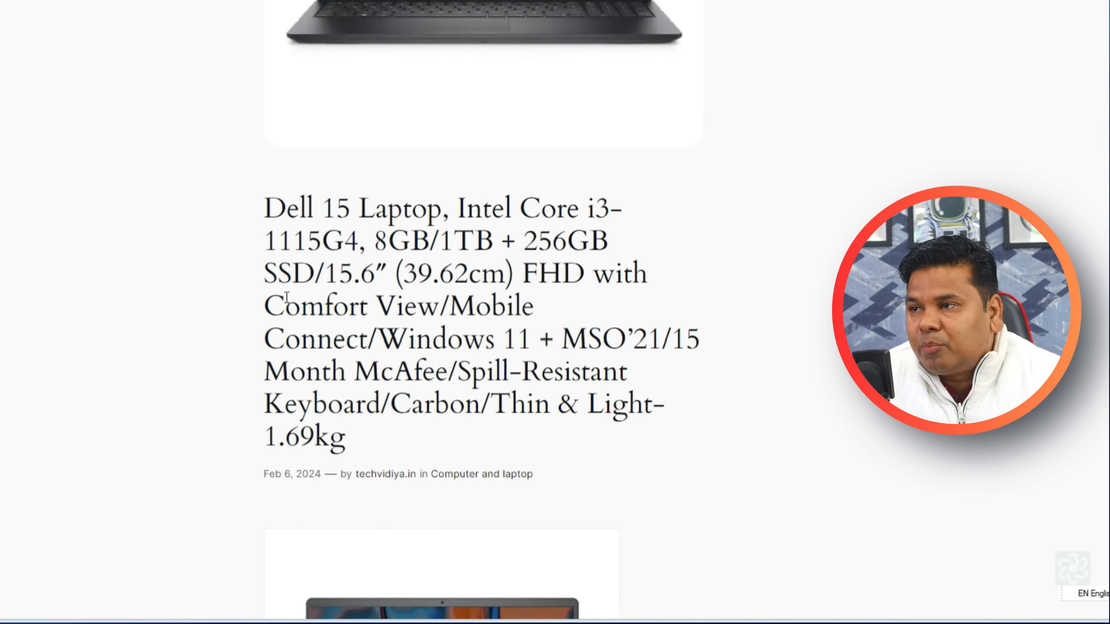
scroll(288, 298, down, 8)
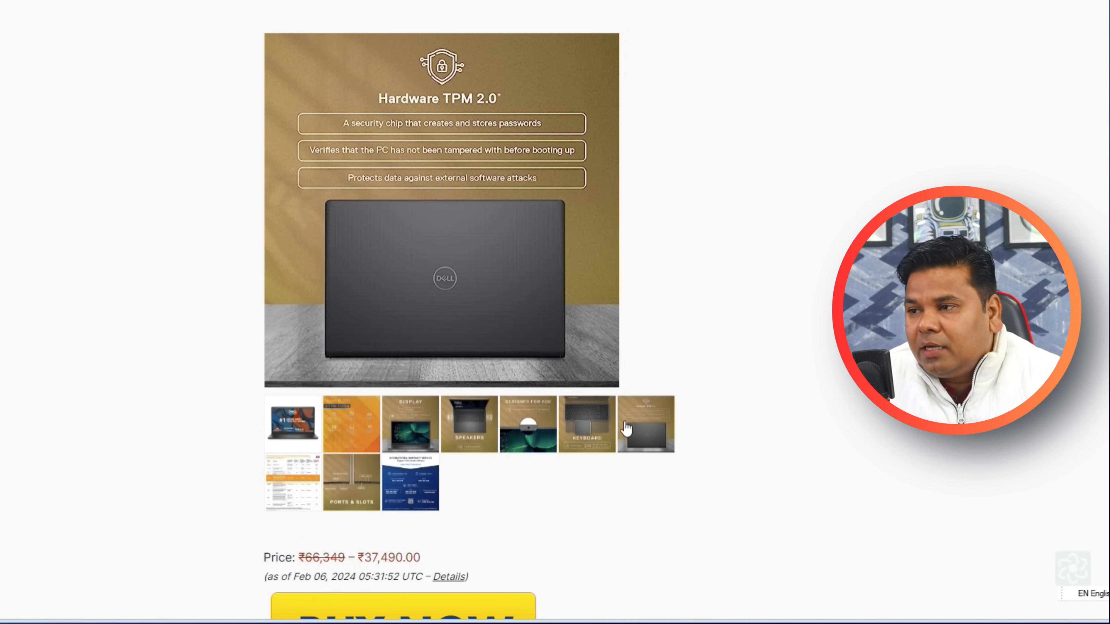
scroll(626, 429, down, 12)
scroll(565, 408, up, 5)
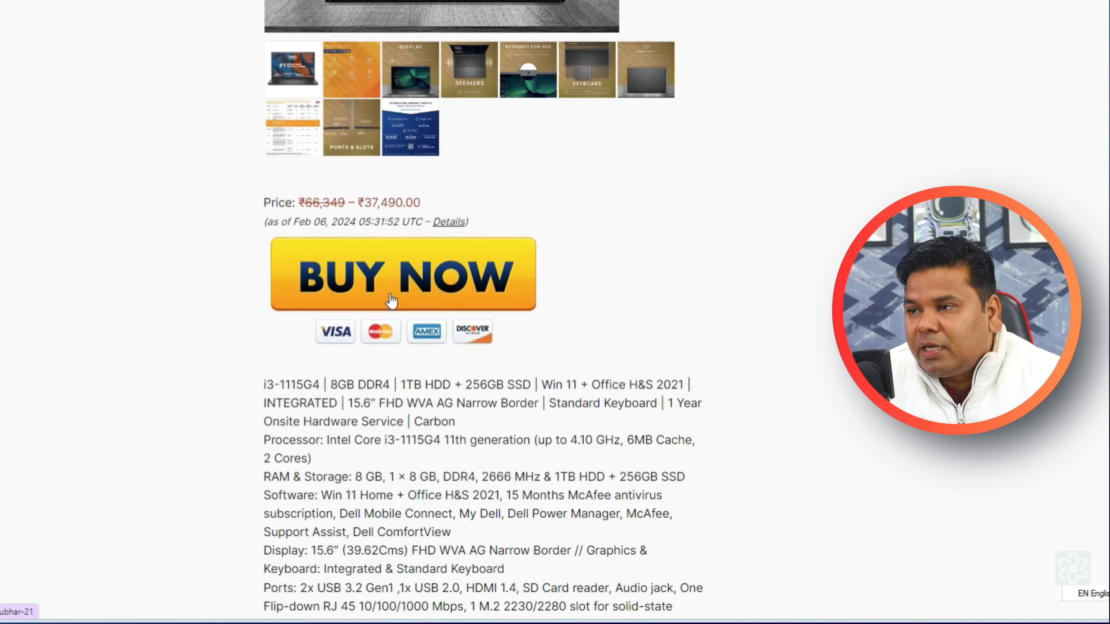
scroll(391, 302, down, 6)
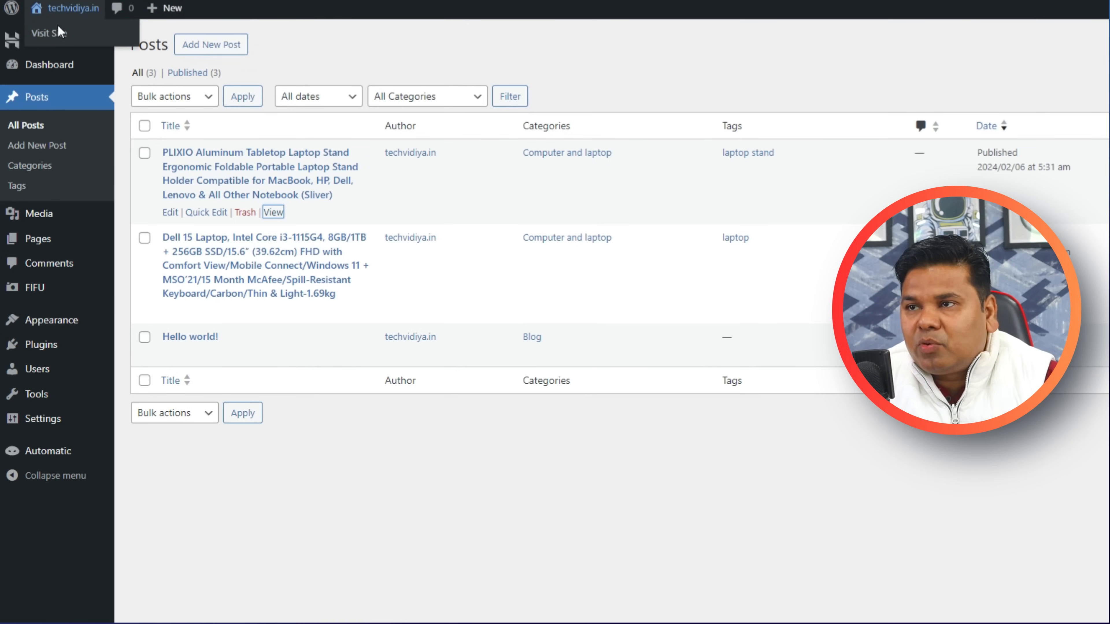
right_click(72, 40)
click(87, 45)
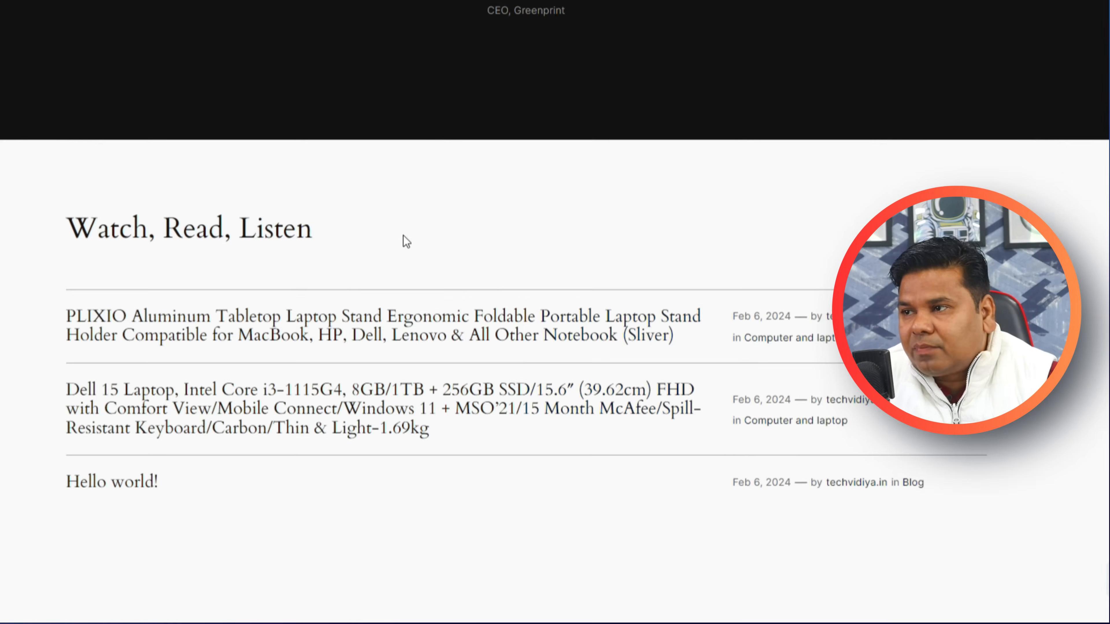
scroll(403, 235, down, 6)
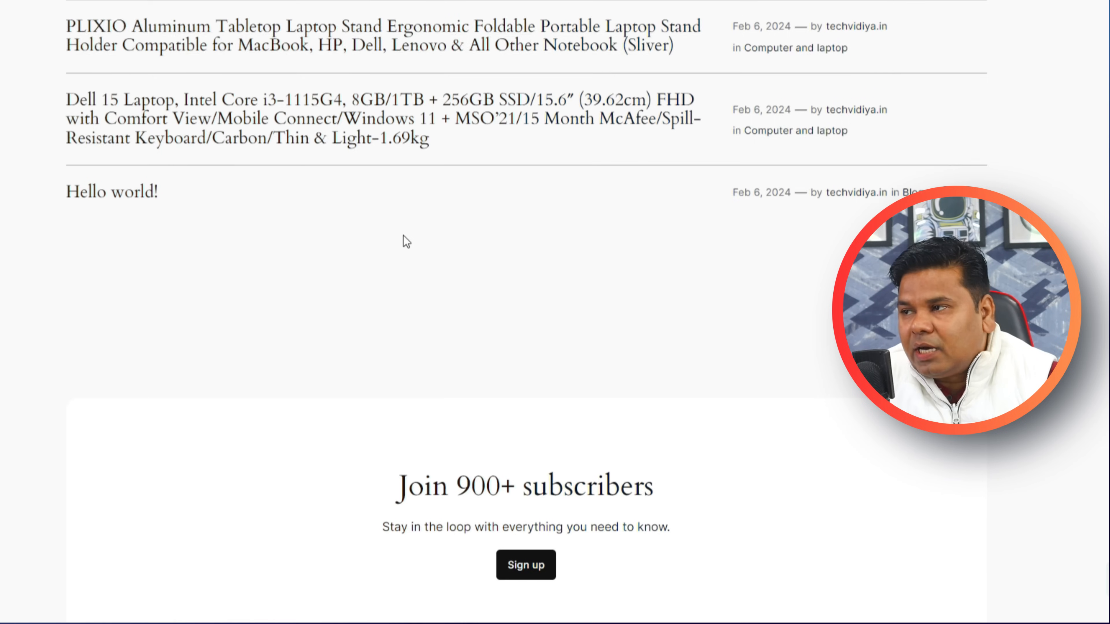
scroll(403, 235, up, 3)
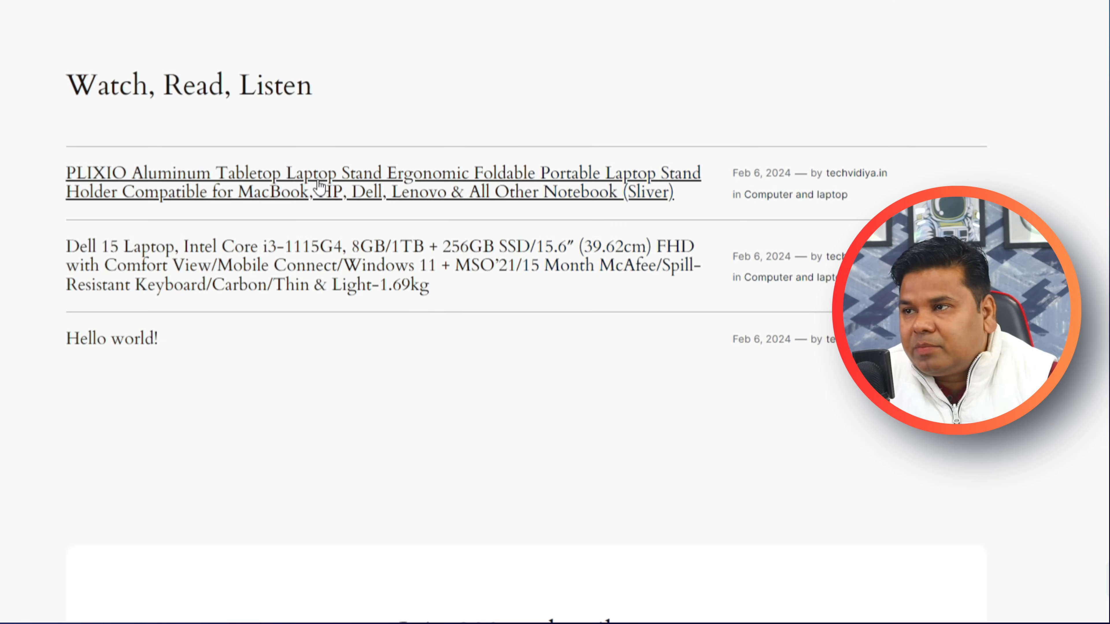
click(318, 260)
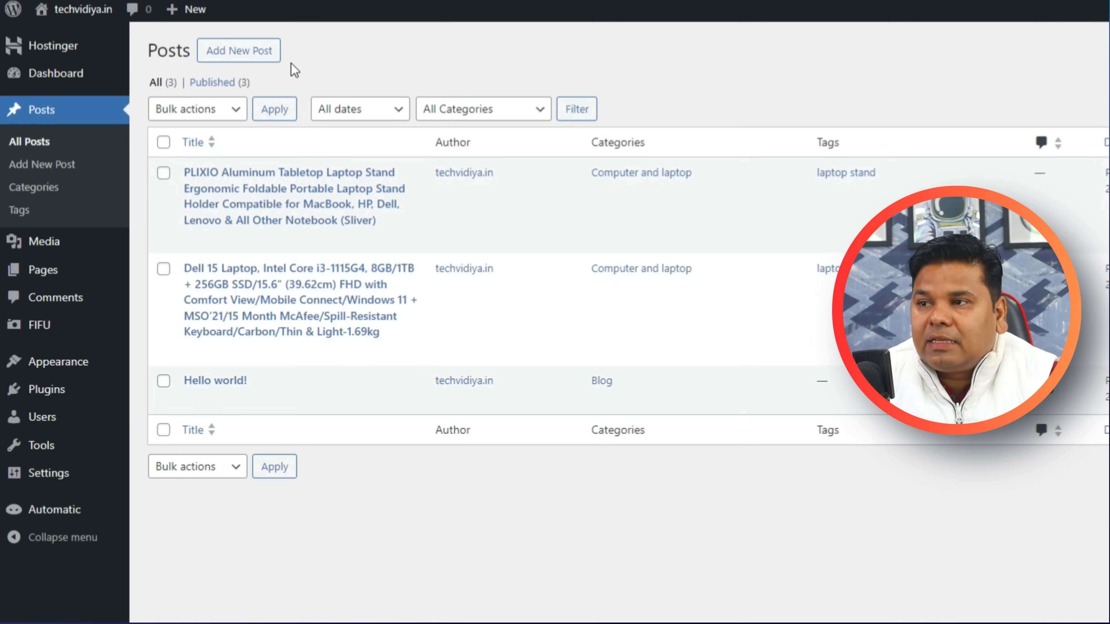
mouse_move(396, 334)
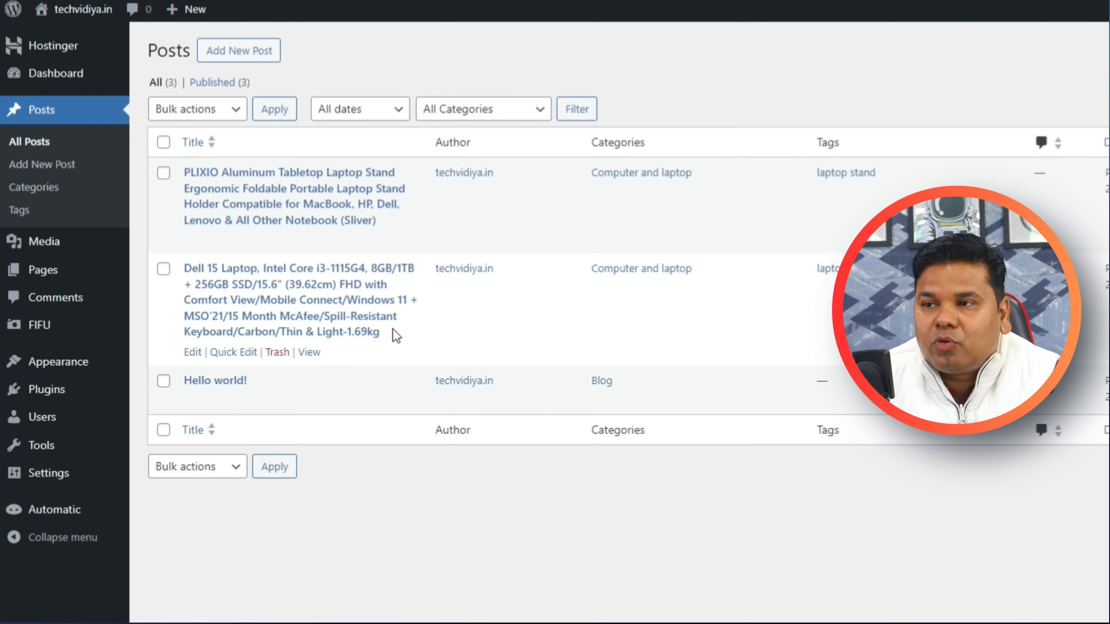
mouse_move(81, 374)
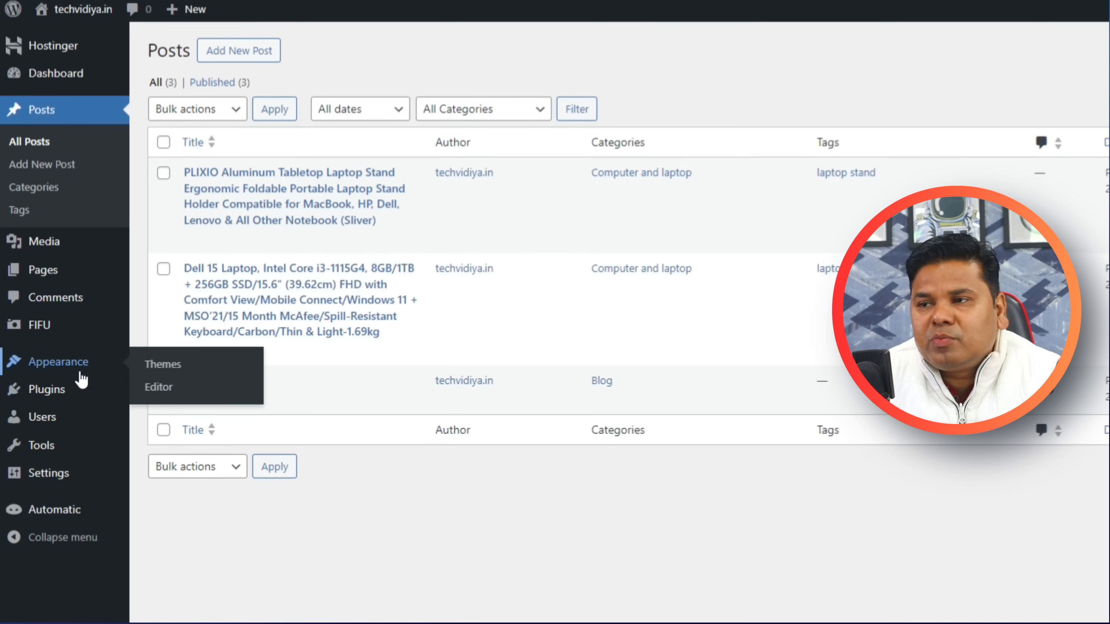
Install the Blogmate theme from Add New Theme.
click(155, 364)
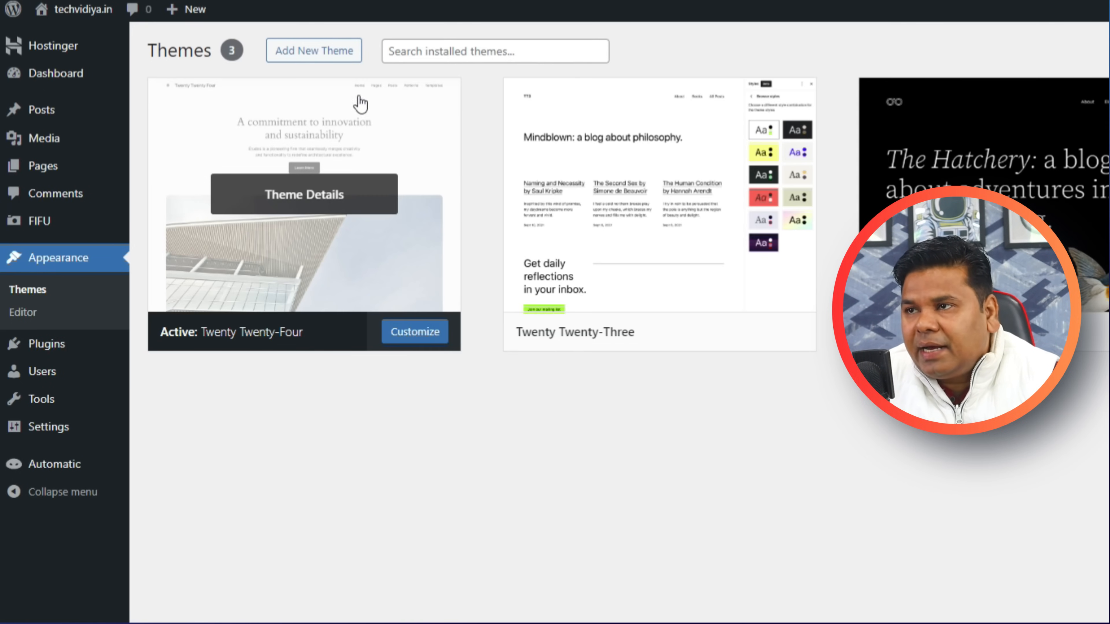
click(337, 55)
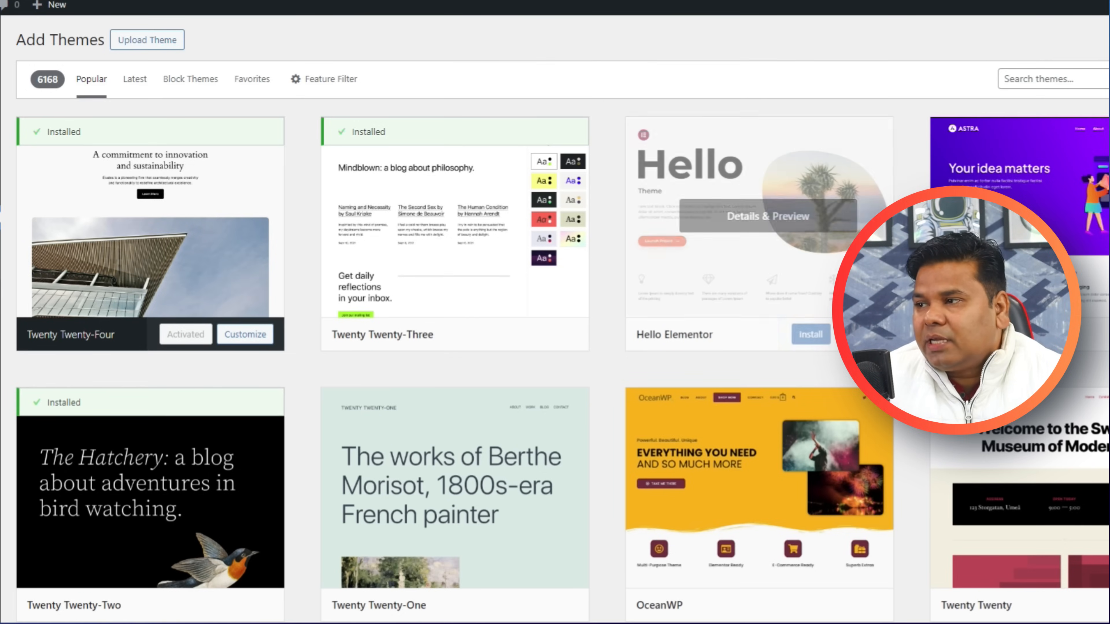
scroll(743, 218, down, 3)
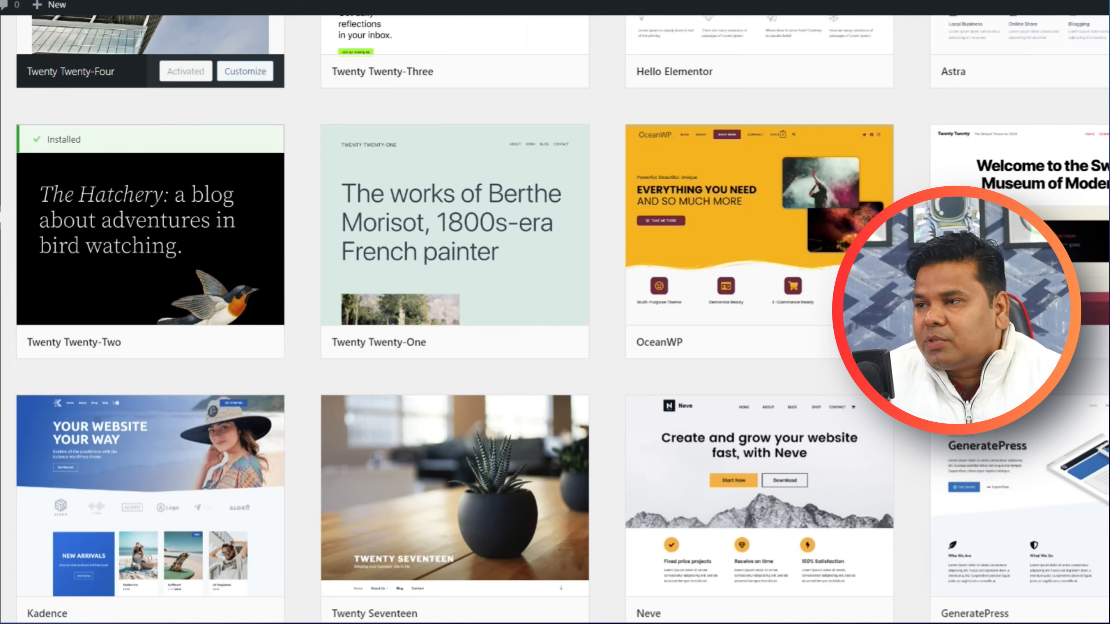
scroll(657, 497, down, 3)
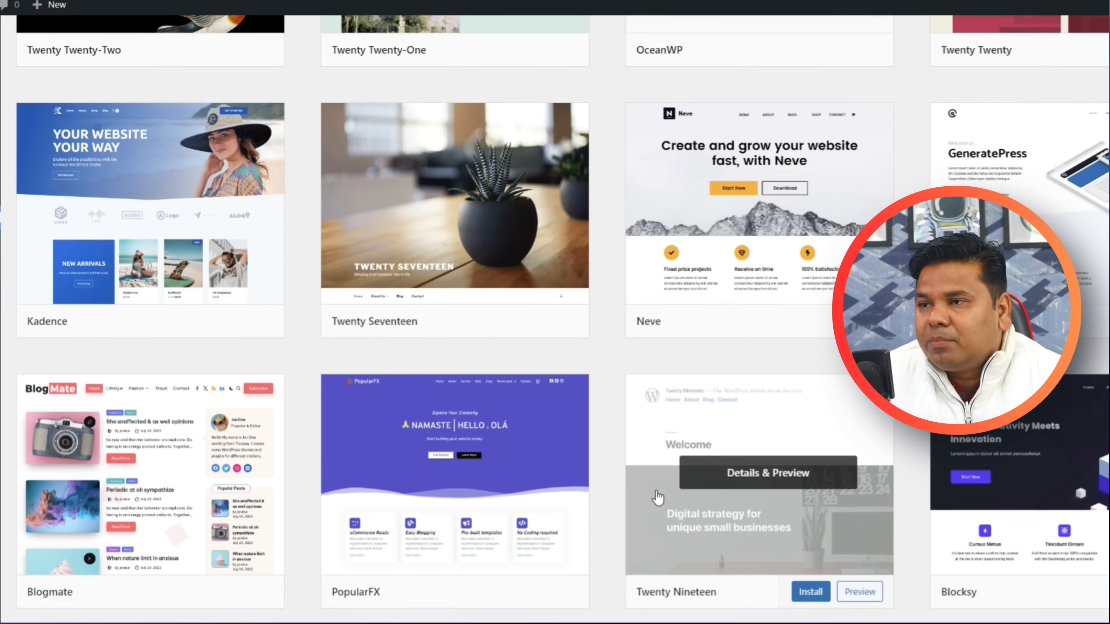
scroll(658, 497, down, 2)
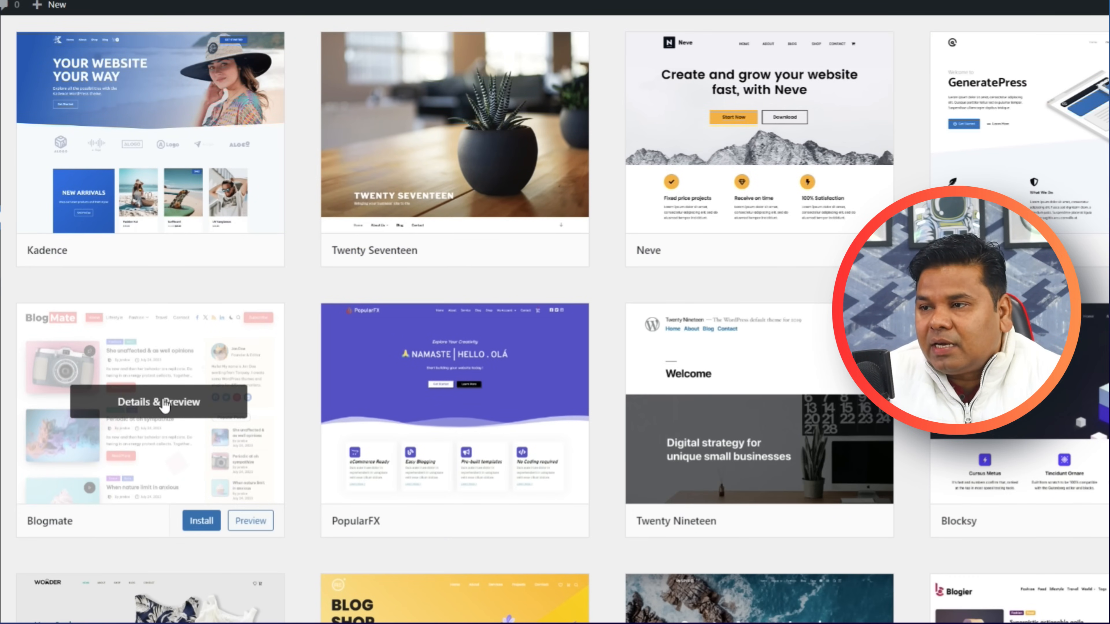
click(201, 521)
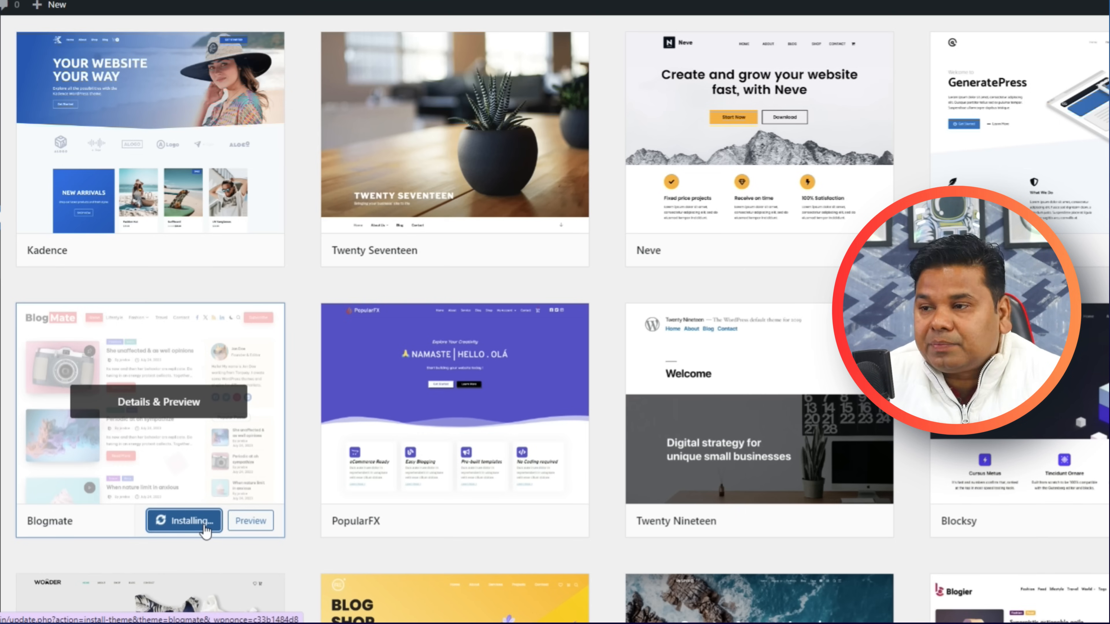
Activate Blogmate and open the live site in a new tab.
scroll(173, 387, down, 3)
click(173, 381)
mouse_move(74, 13)
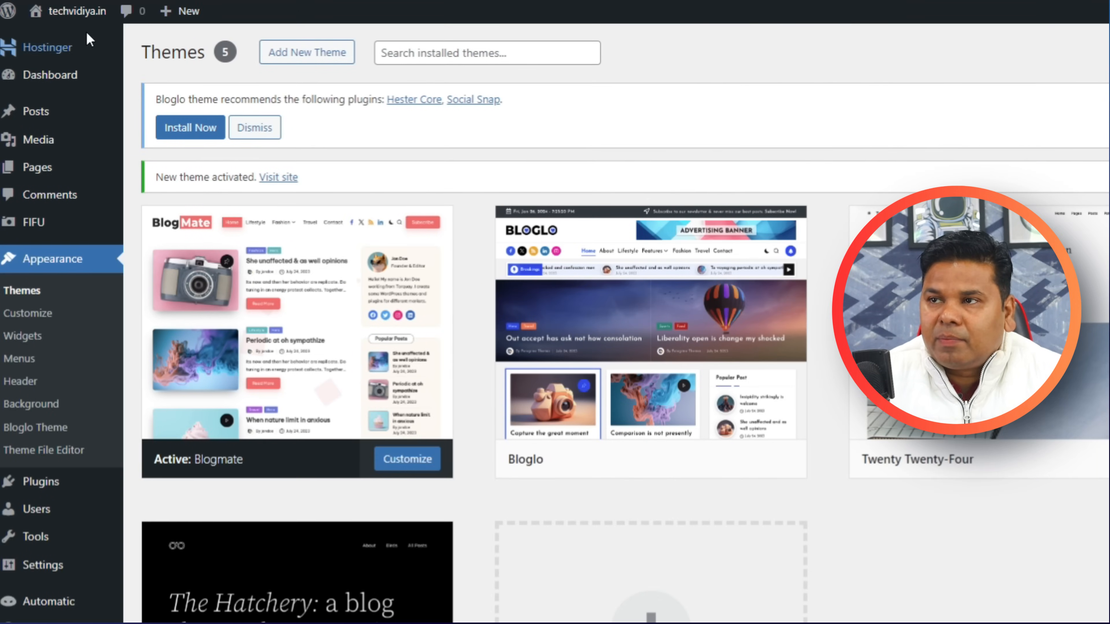
right_click(43, 51)
click(63, 52)
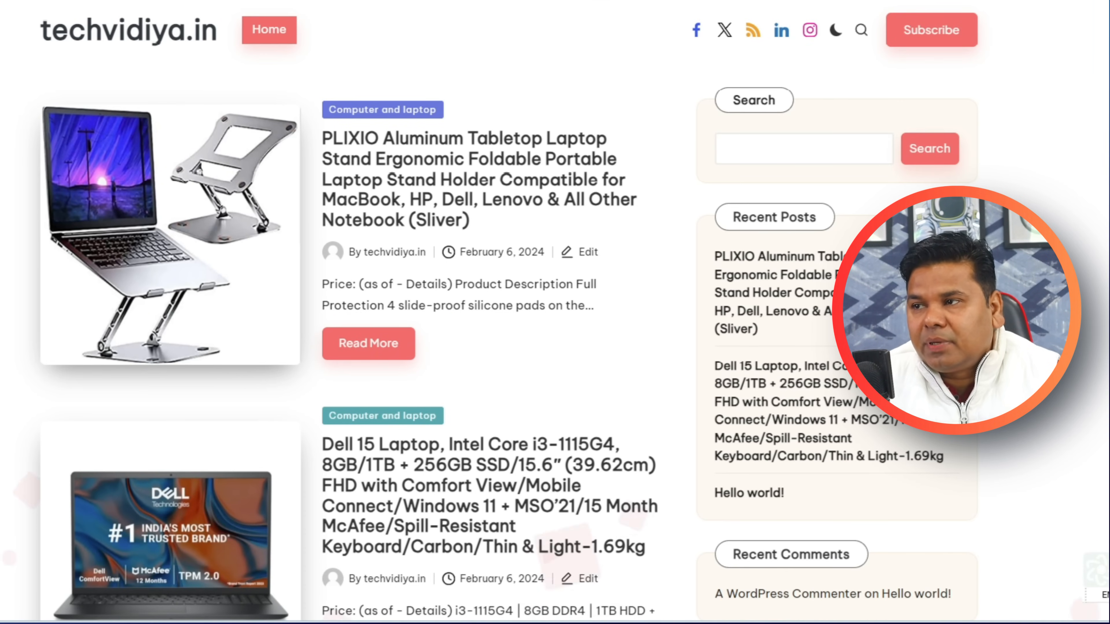
Open the PLIXIO laptop stand post on the Blogmate homepage to view its ₹2,057.00 price and description.
scroll(587, 213, down, 5)
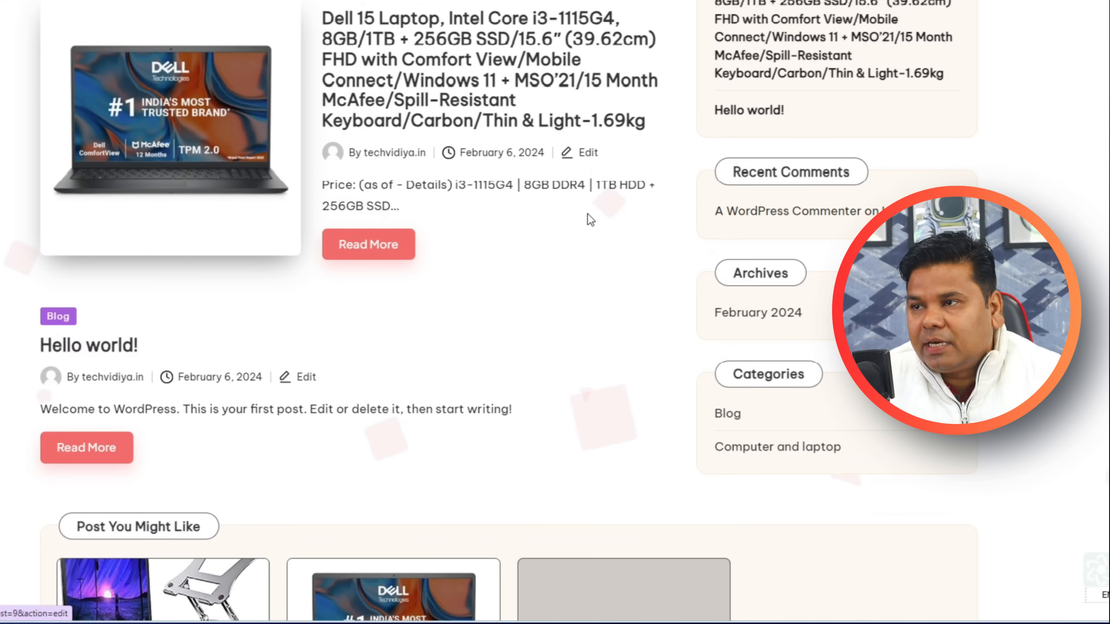
scroll(590, 275, down, 2)
scroll(590, 275, up, 10)
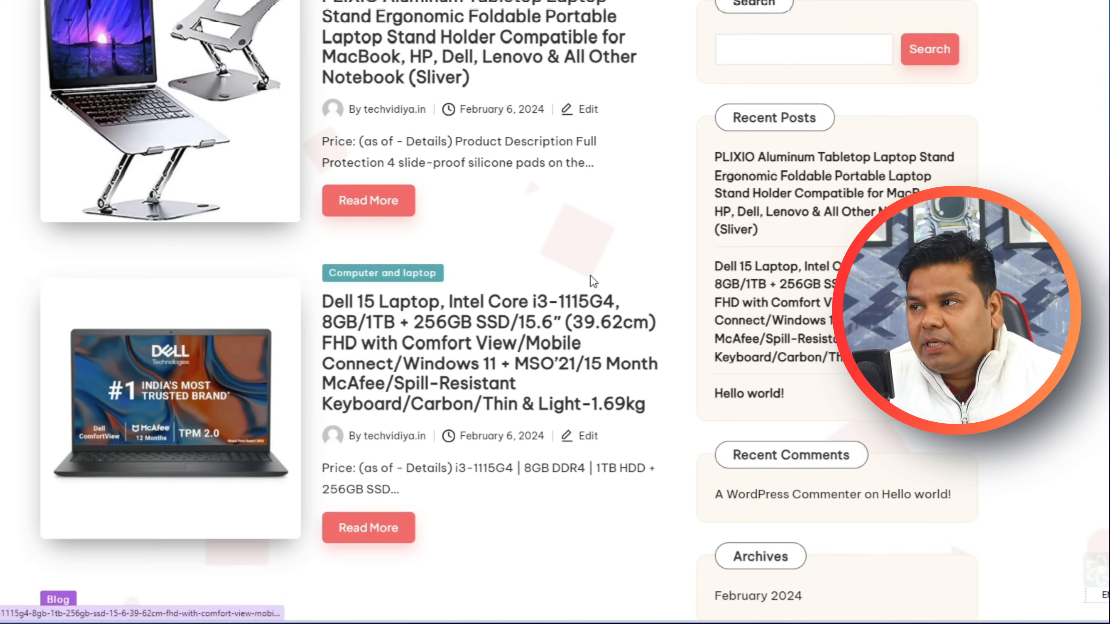
scroll(653, 214, up, 3)
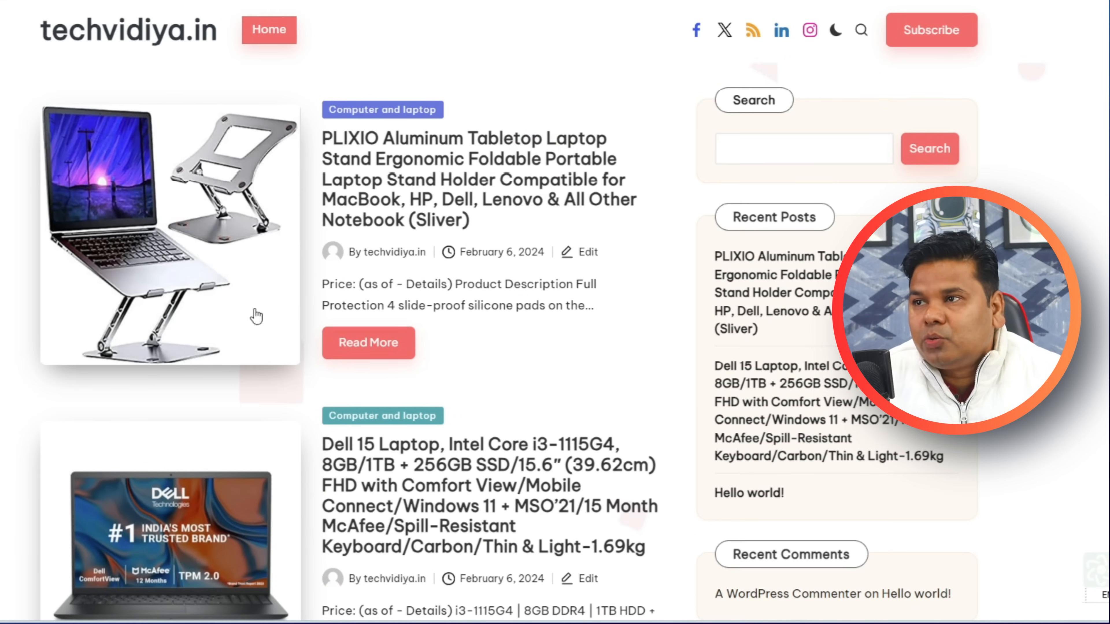
click(387, 359)
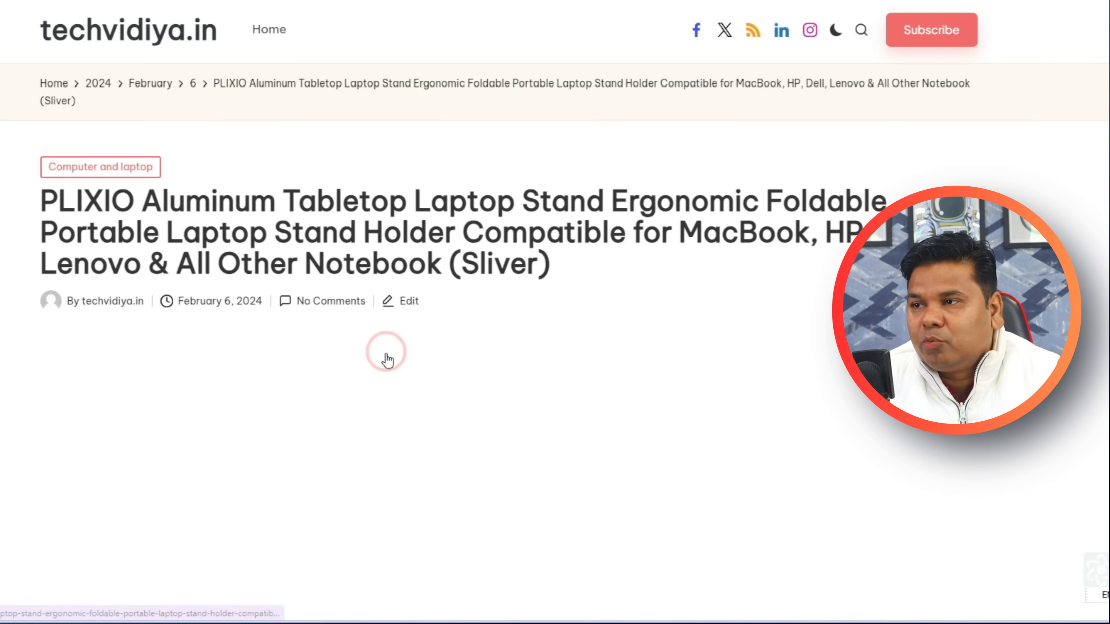
scroll(356, 338, down, 5)
scroll(238, 322, down, 15)
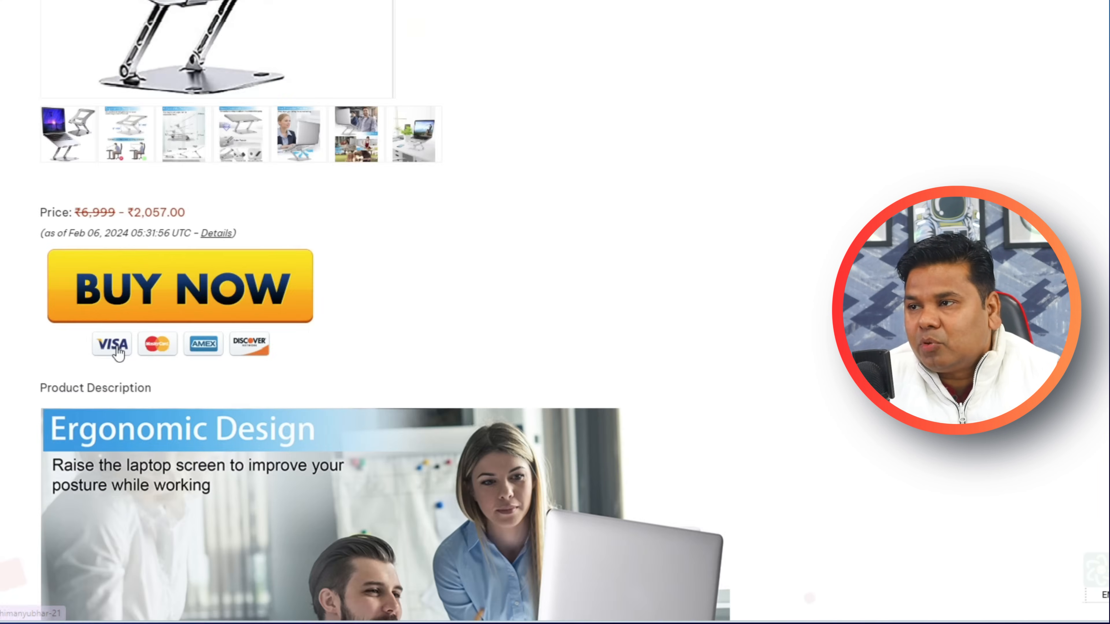